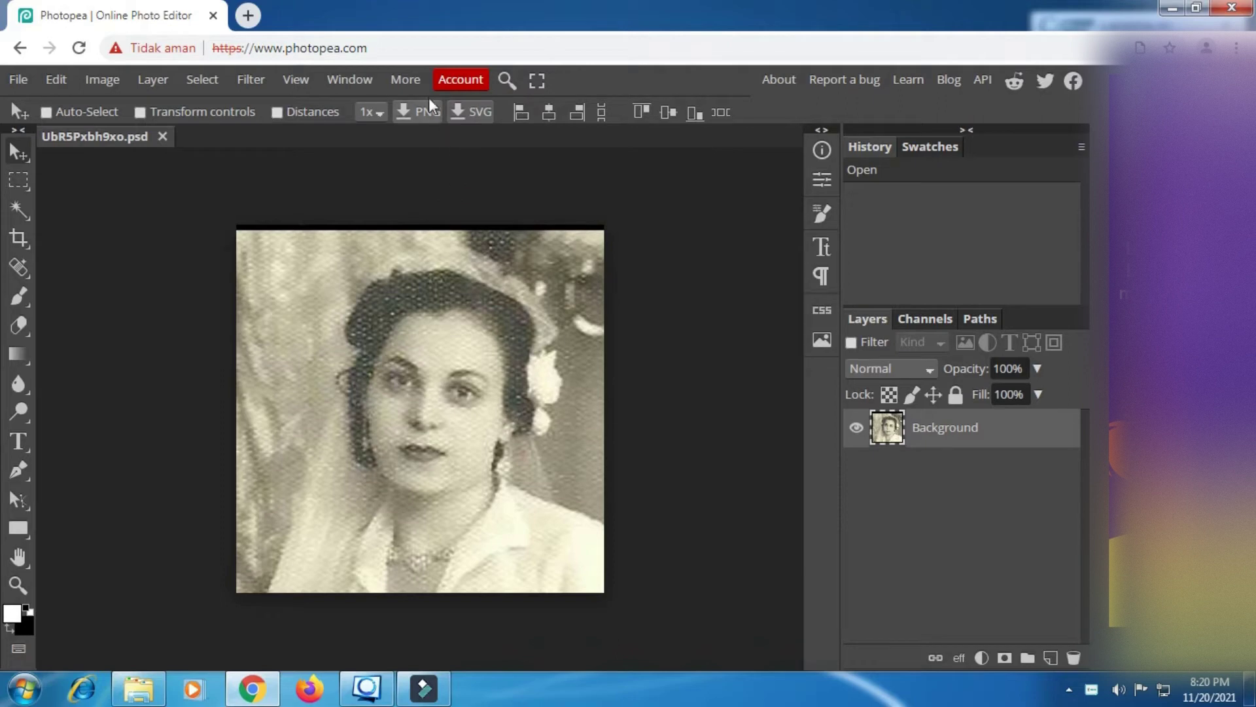
# Look through the keyboard shortcuts reference for menu commands, navigation and tools, and close it.
pyautogui.click(419, 84)
pyautogui.moveTo(501, 104)
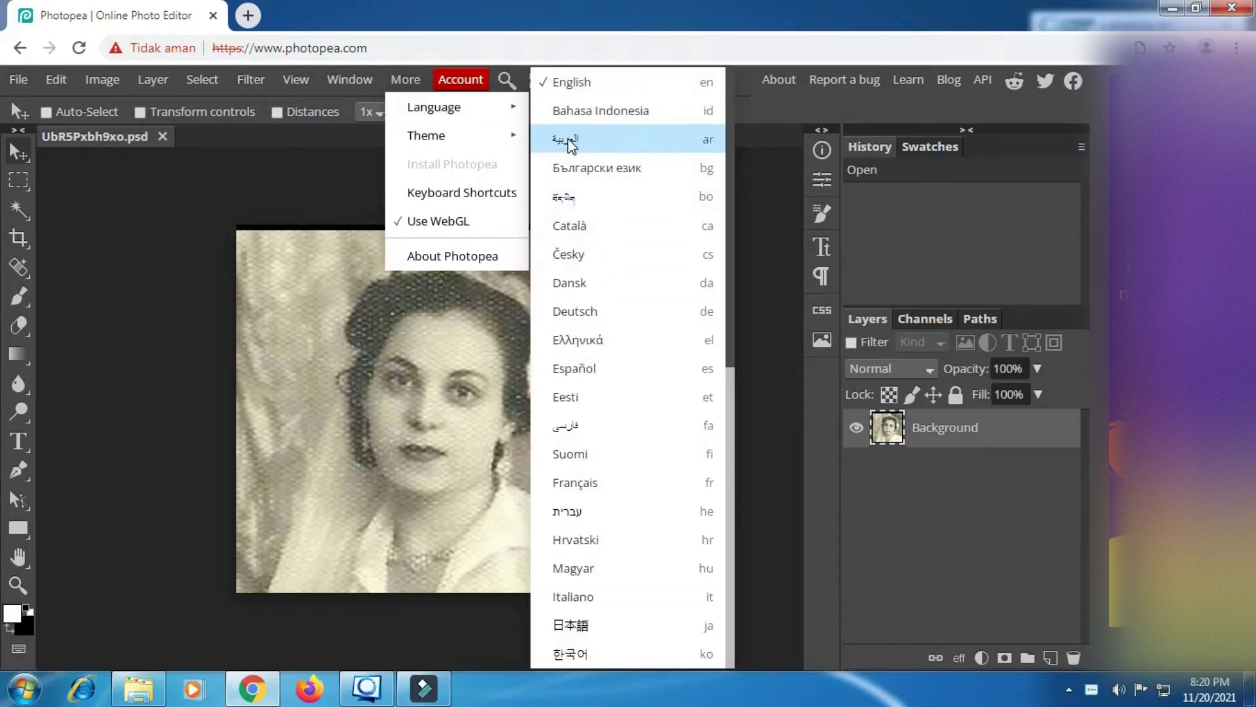
pyautogui.click(449, 107)
pyautogui.click(449, 107)
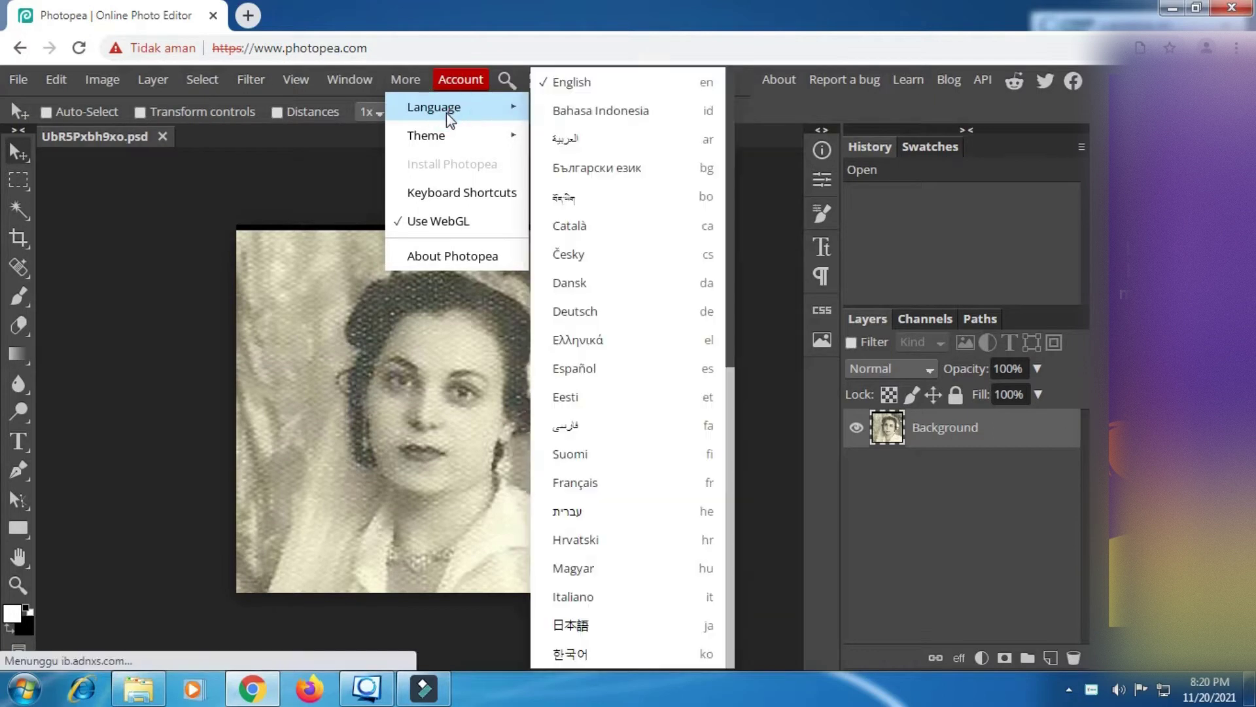
pyautogui.click(445, 193)
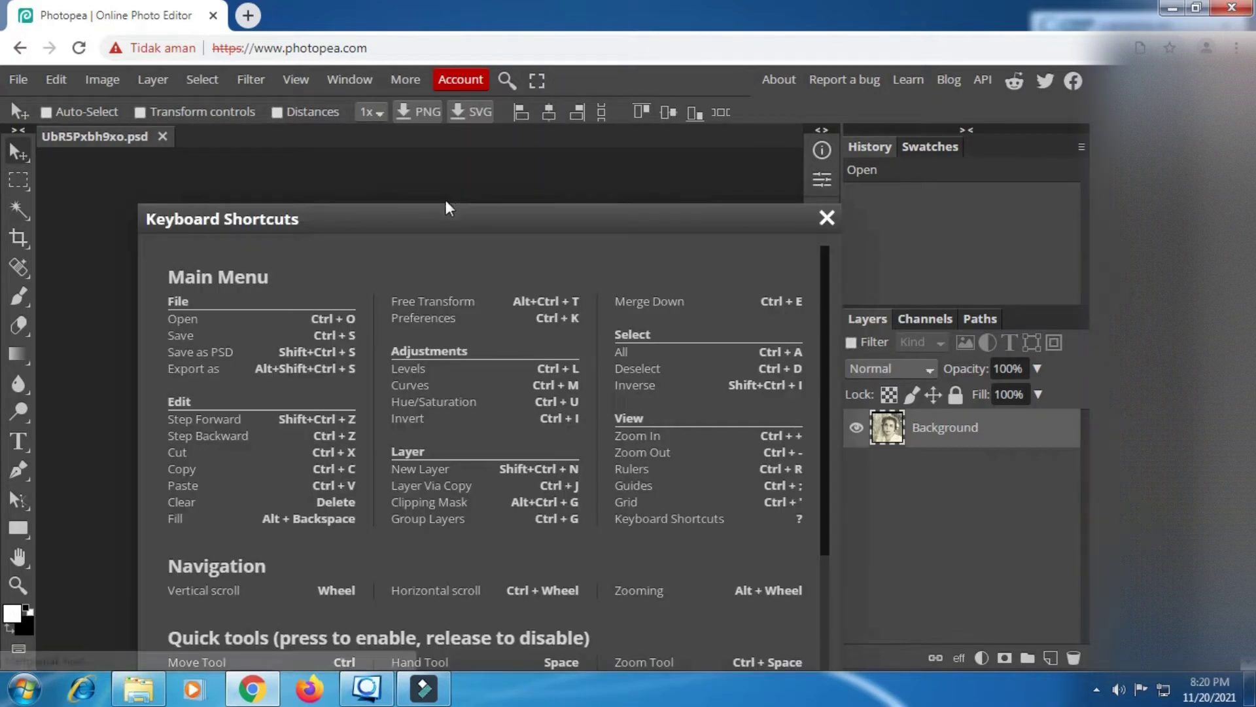
pyautogui.moveTo(436, 232); pyautogui.dragTo(475, 162)
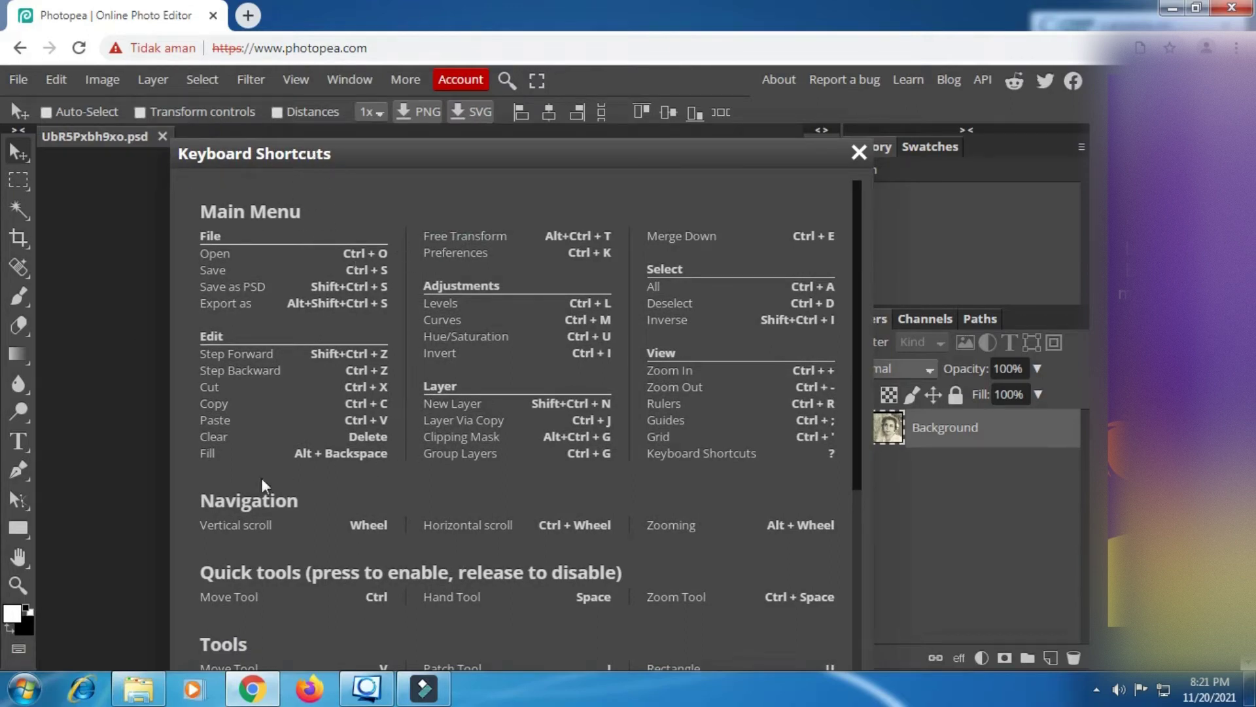
pyautogui.scroll(-5, 332, 512)
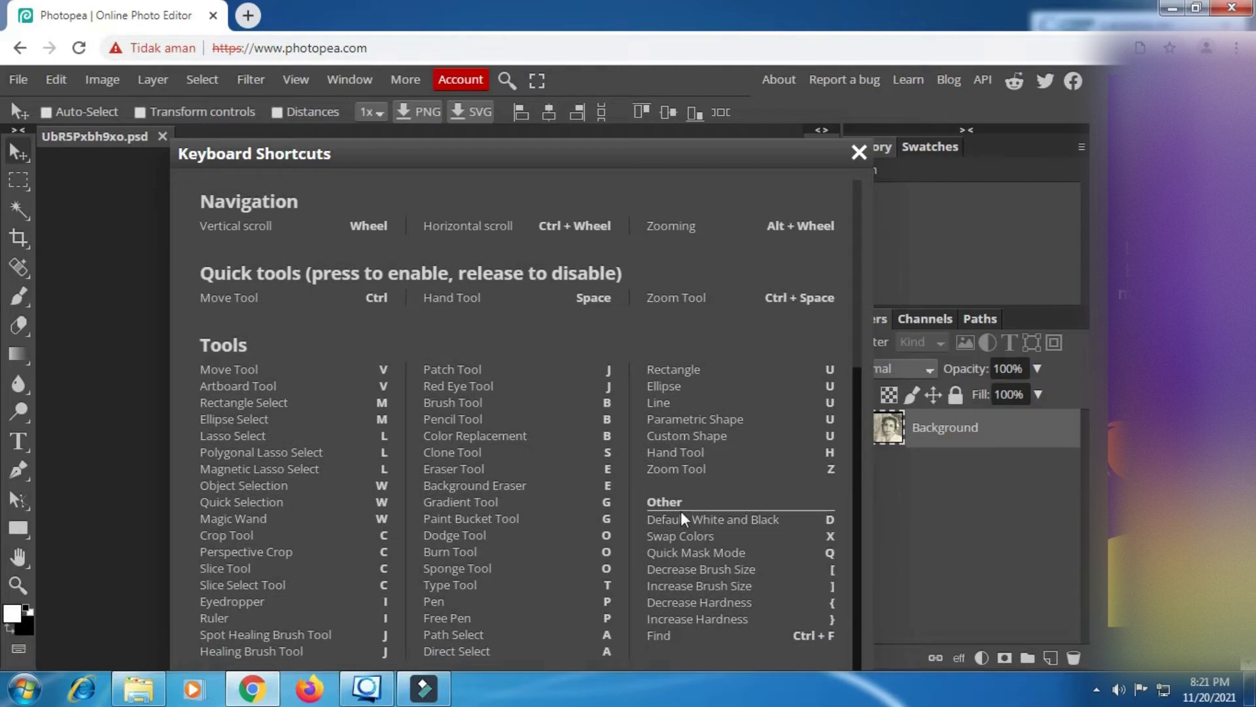
pyautogui.scroll(1, 680, 512)
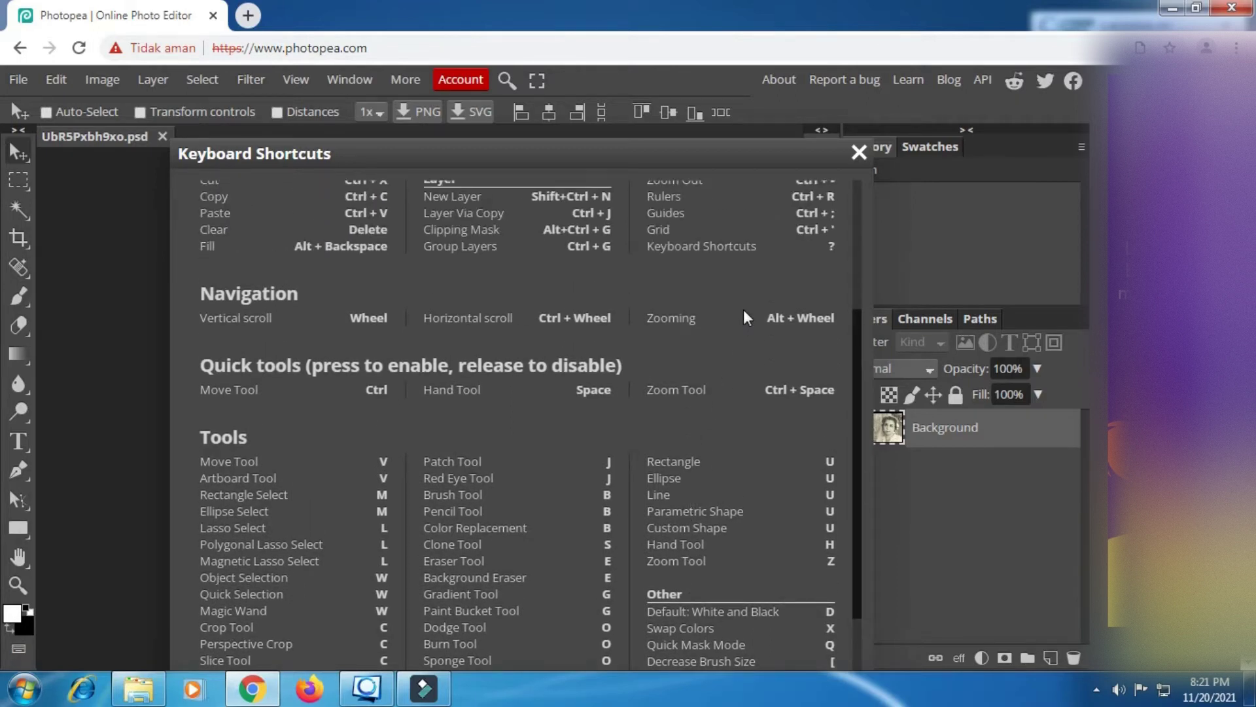
pyautogui.click(859, 153)
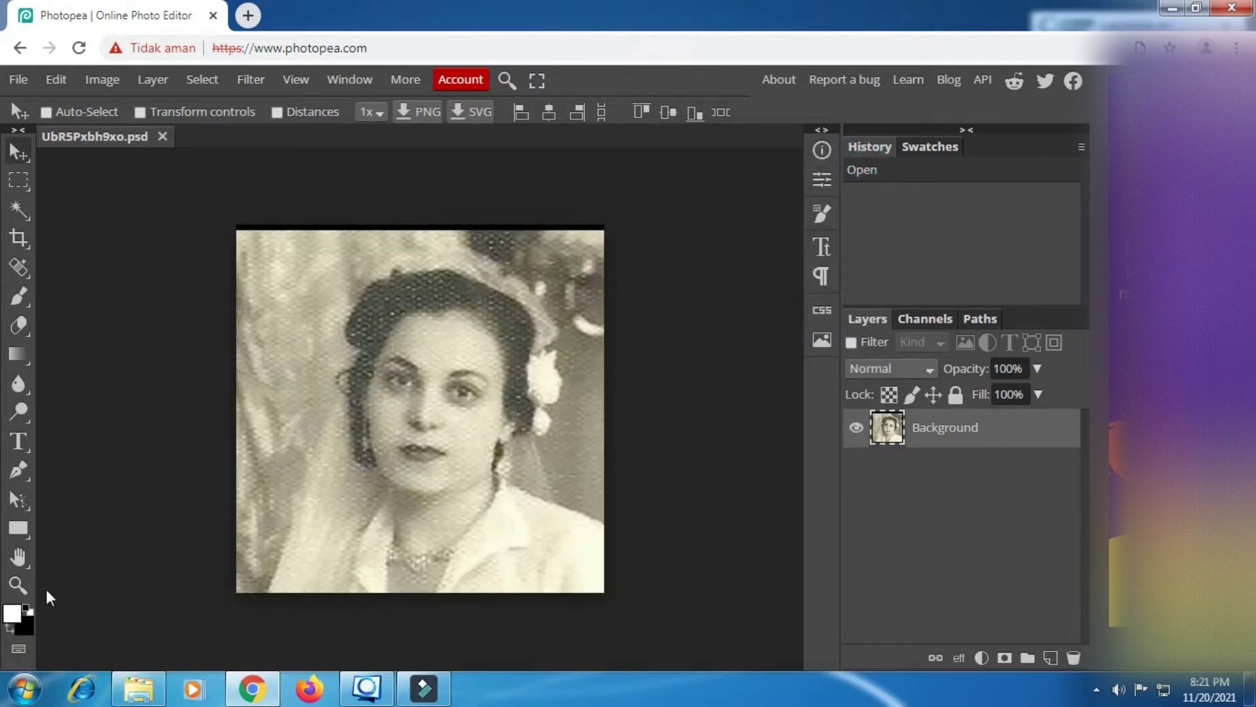
# Inspect the old portrait at different magnifications, enlarging the face and returning to a view of the whole photo.
pyautogui.click(18, 584)
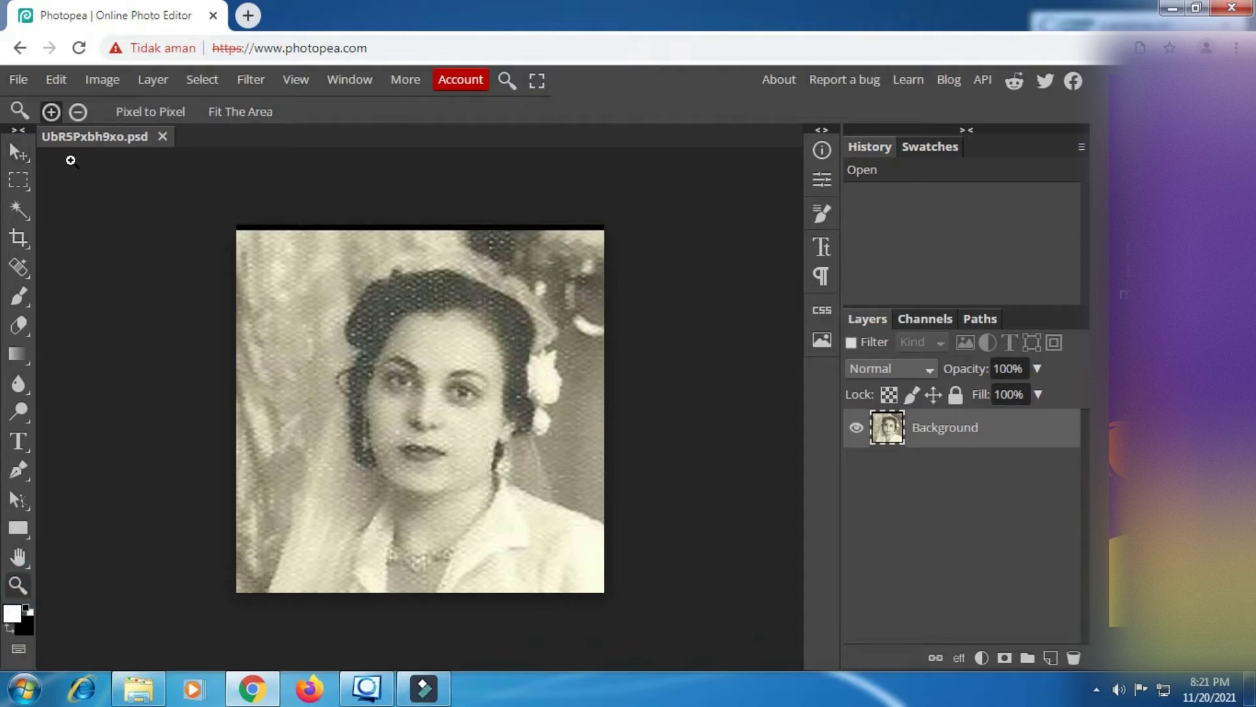
pyautogui.click(364, 308)
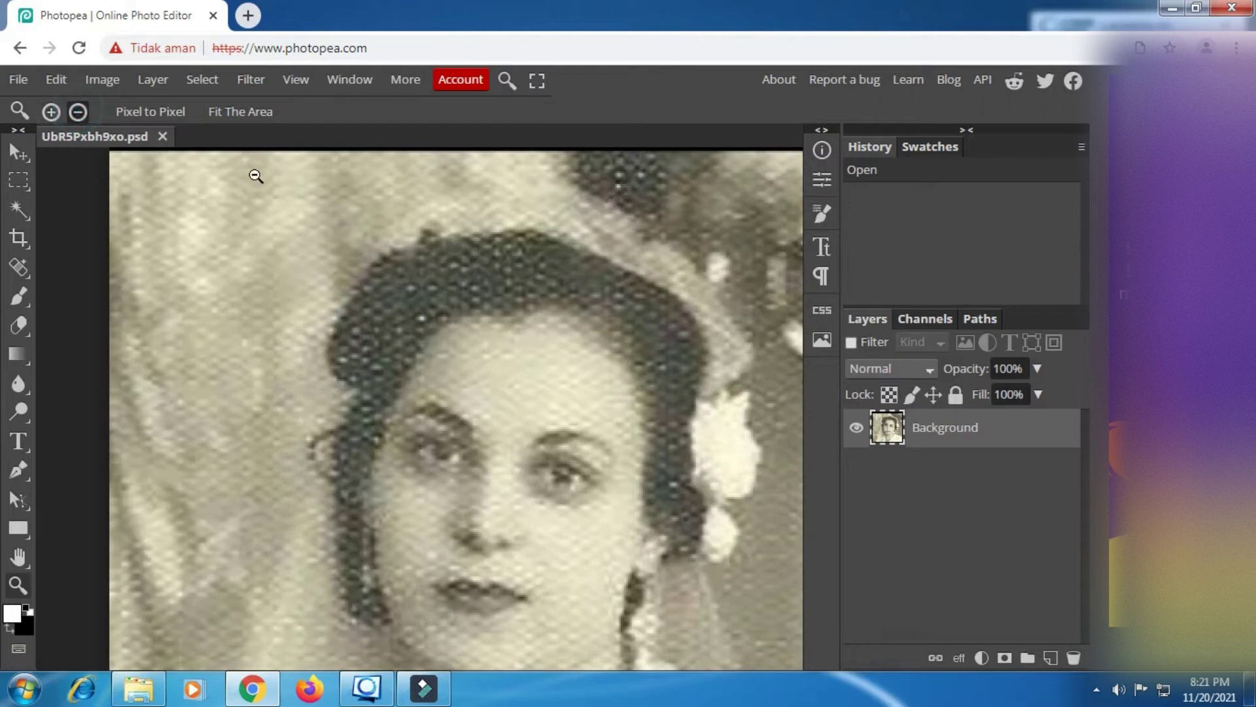
pyautogui.click(78, 112)
pyautogui.click(487, 314)
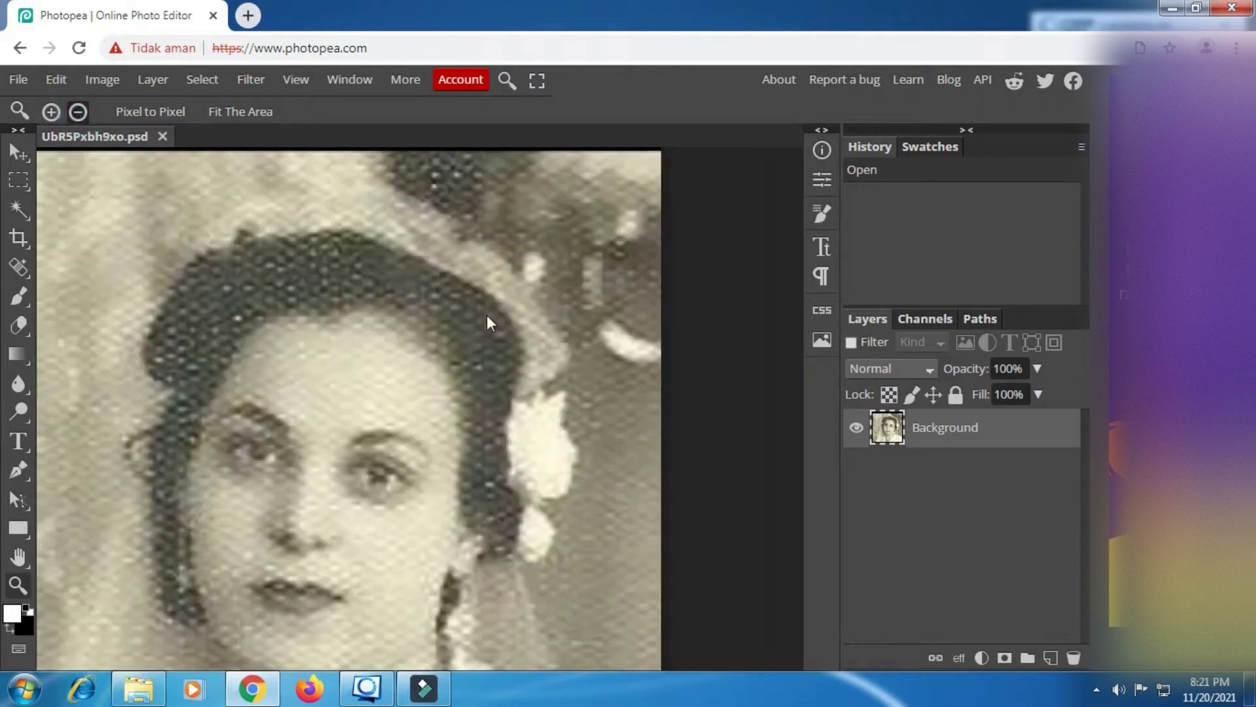
pyautogui.click(381, 322)
pyautogui.click(382, 322)
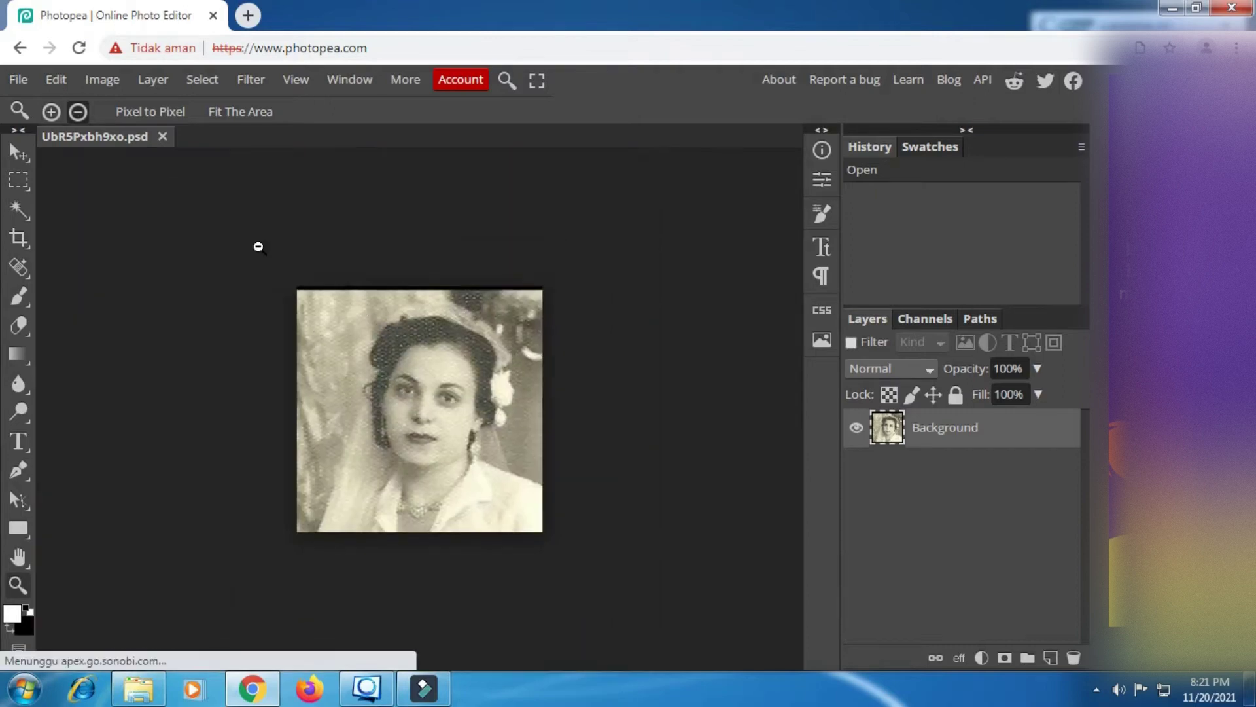
pyautogui.click(17, 155)
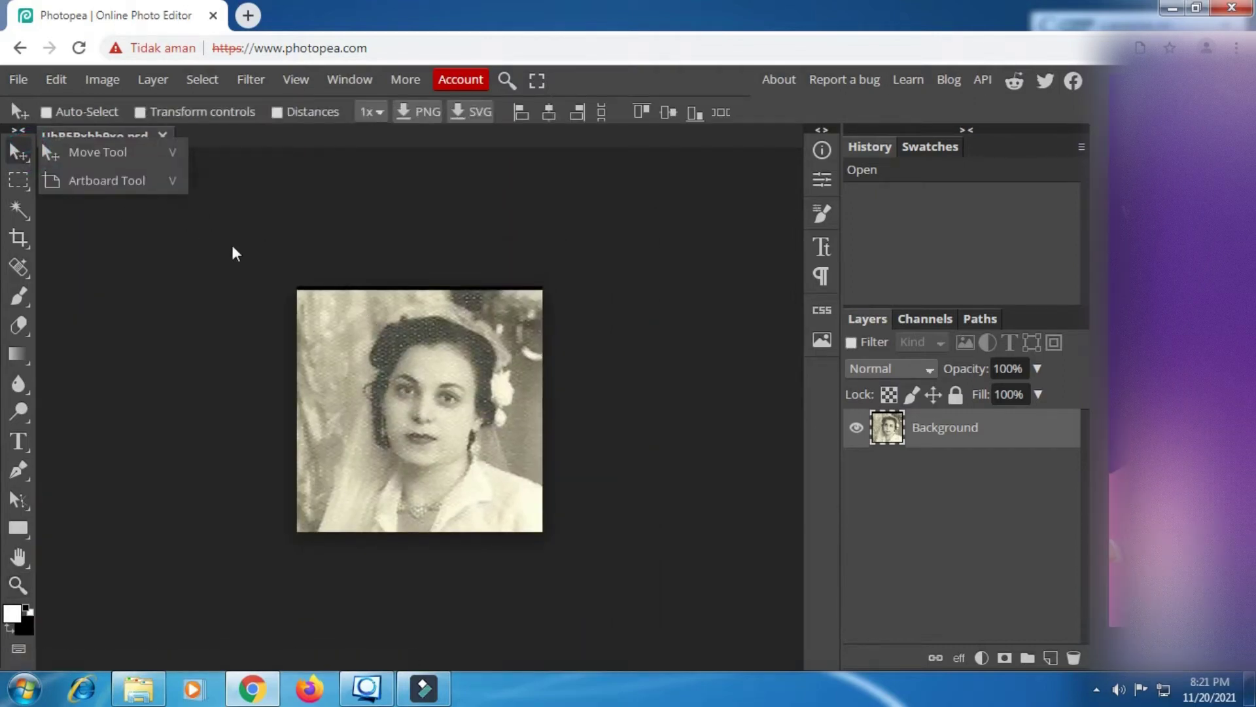
pyautogui.scroll(3, 402, 377)
pyautogui.scroll(-3, 401, 377)
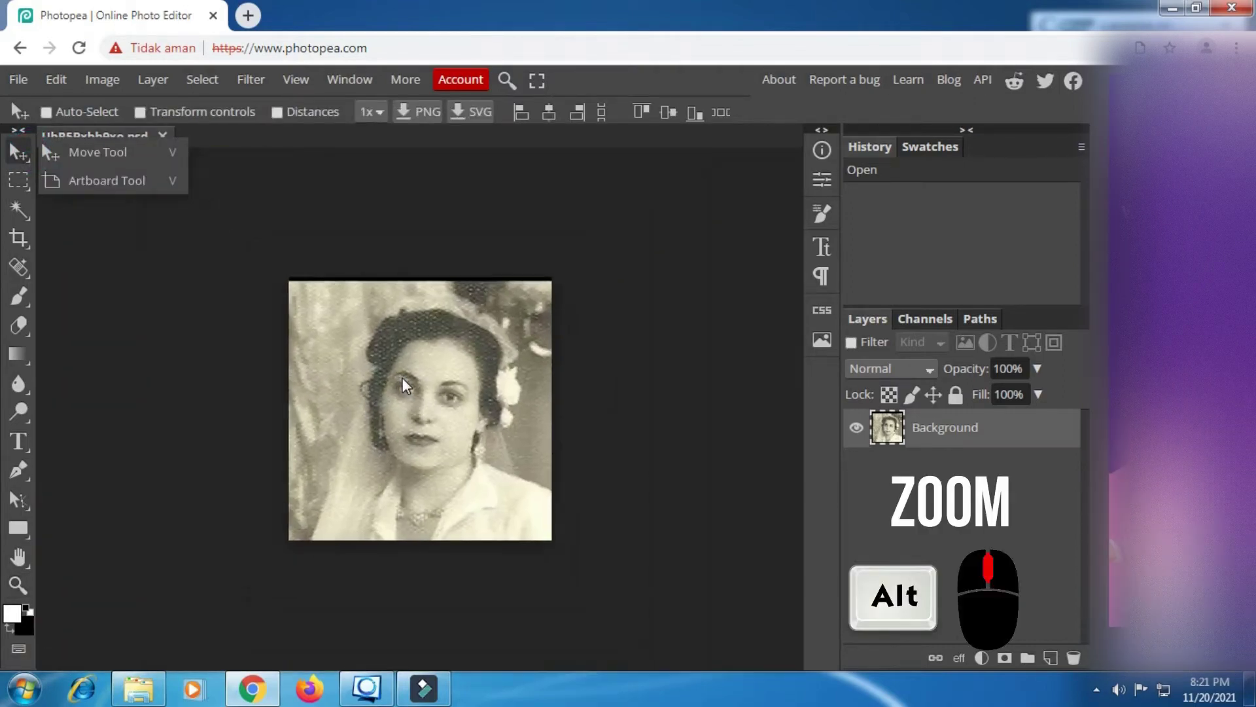
pyautogui.scroll(2, 402, 377)
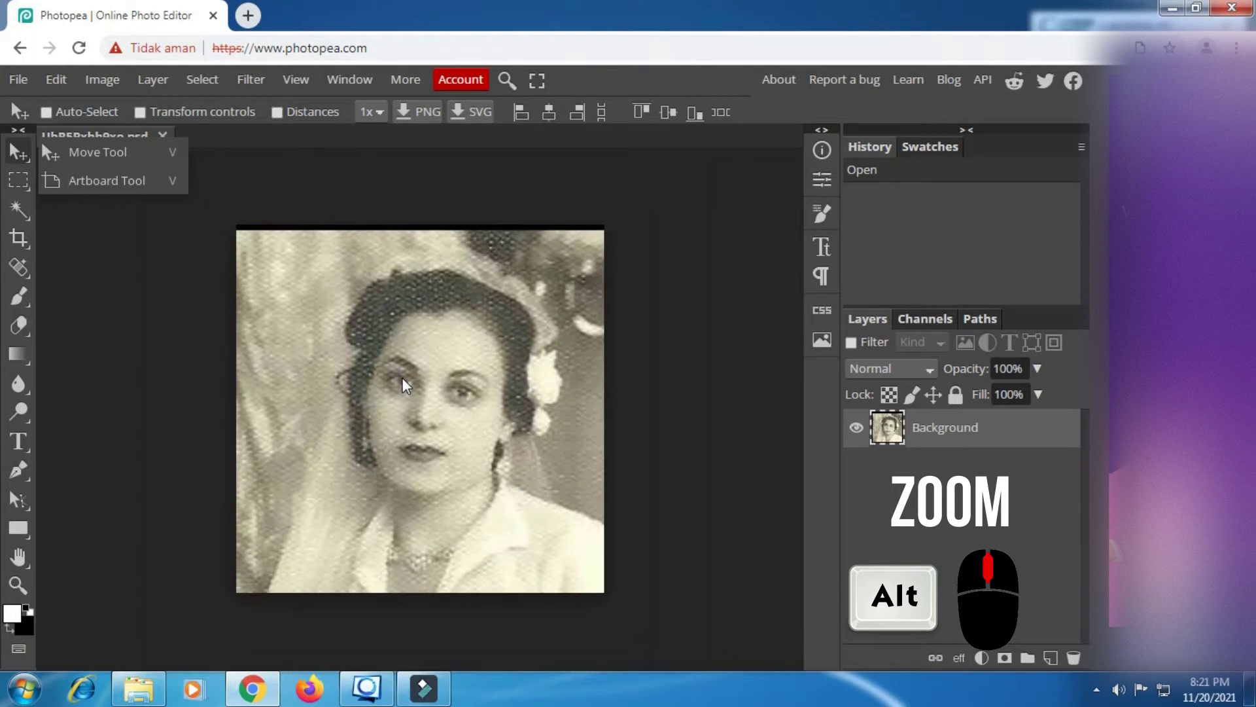
pyautogui.click(432, 157)
# Pan the portrait around the workspace with the Hand tool and with temporary panning while other tools are active.
pyautogui.click(18, 556)
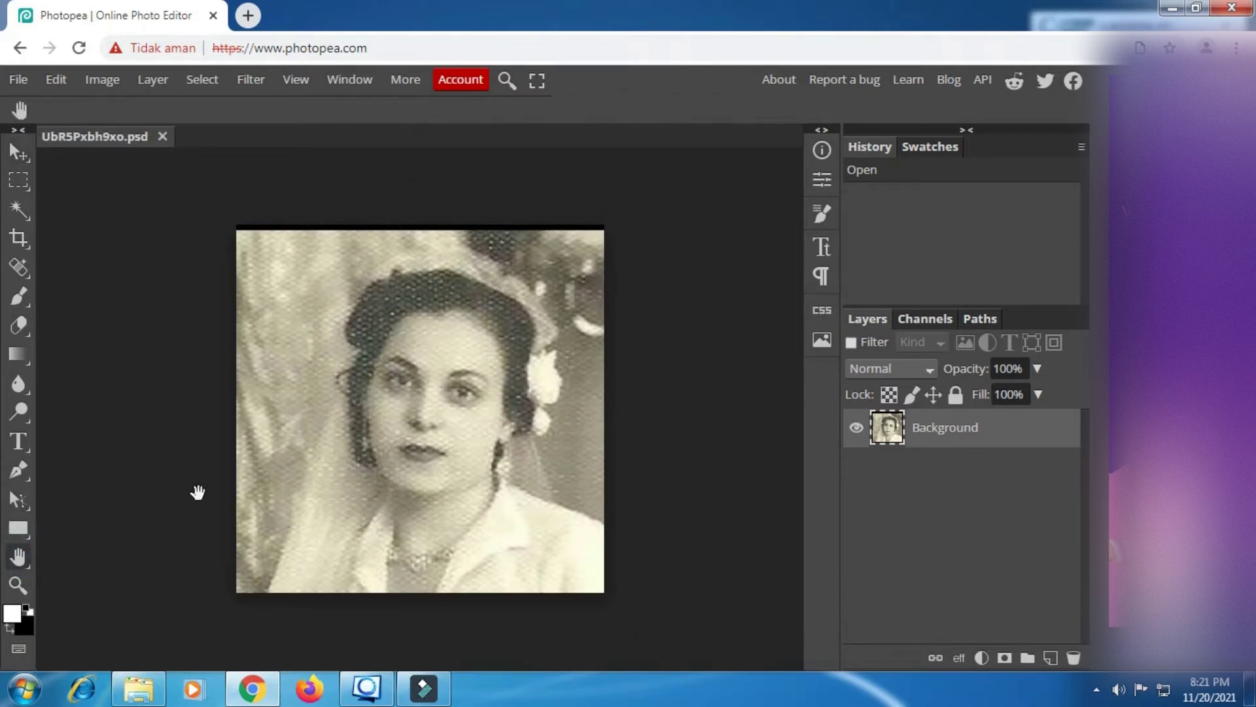
pyautogui.moveTo(391, 368)
pyautogui.mouseDown()
pyautogui.moveTo(458, 366)
pyautogui.moveTo(343, 361)
pyautogui.moveTo(375, 380)
pyautogui.mouseUp()
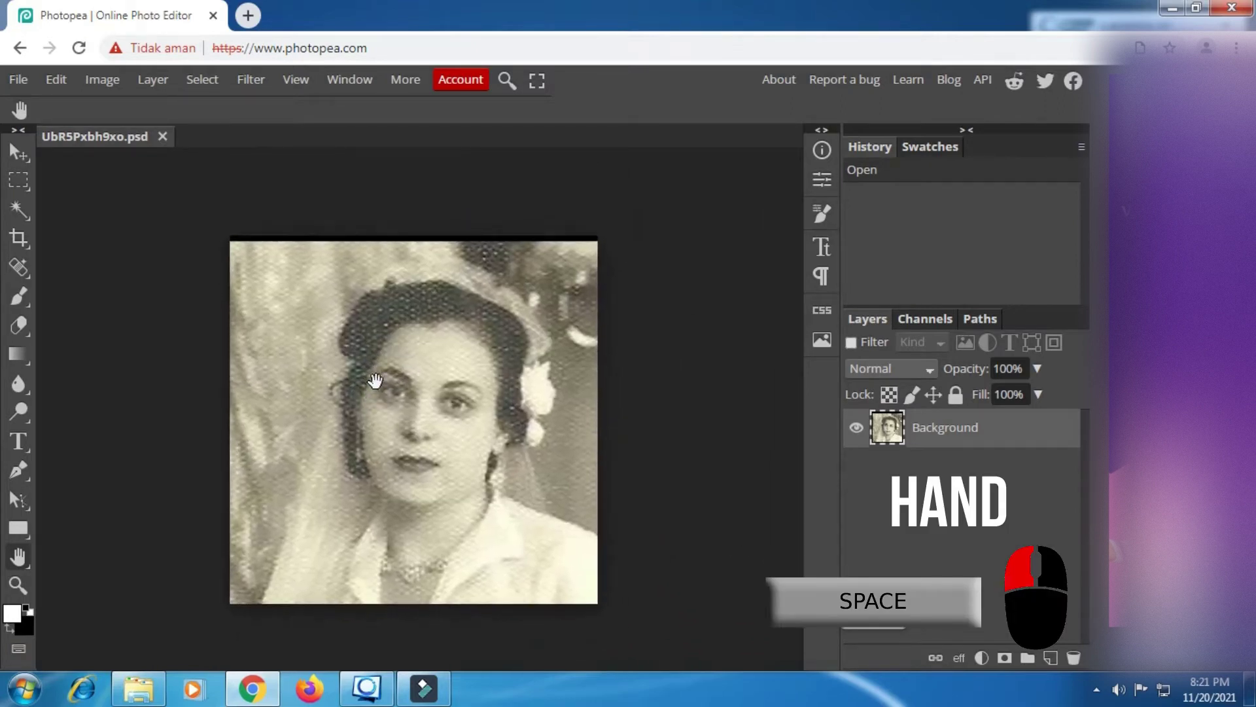
pyautogui.click(15, 156)
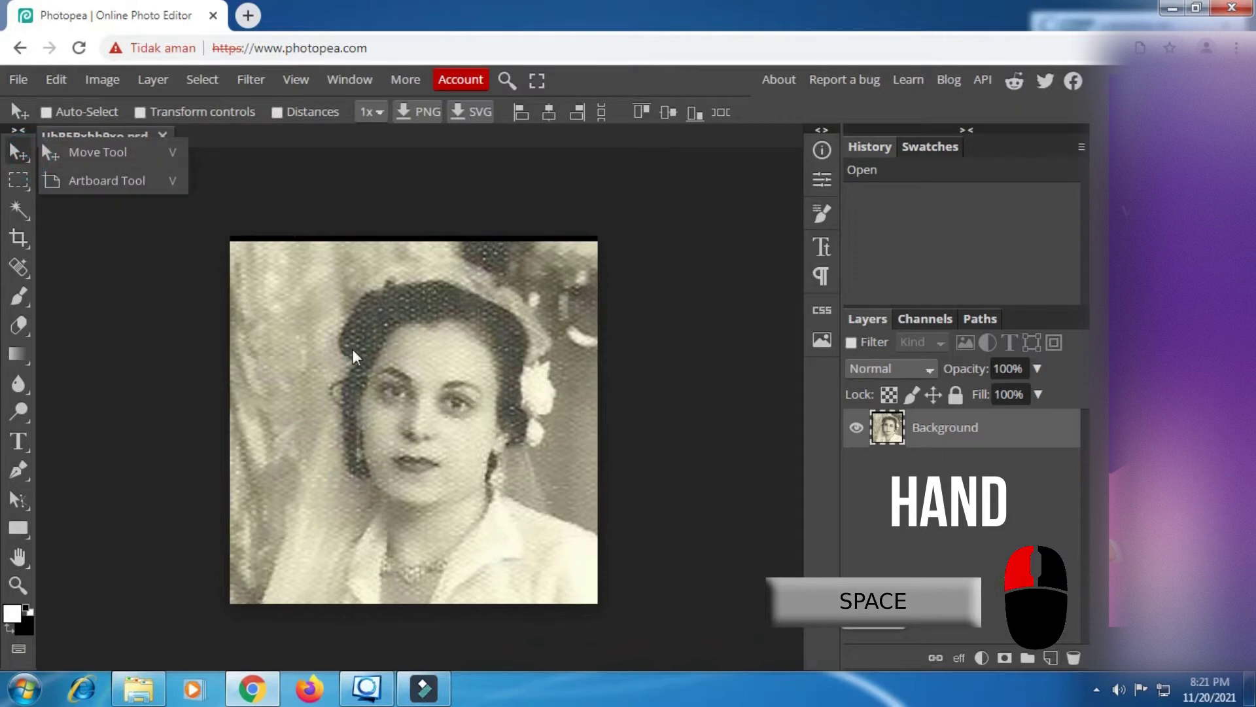
pyautogui.click(665, 69)
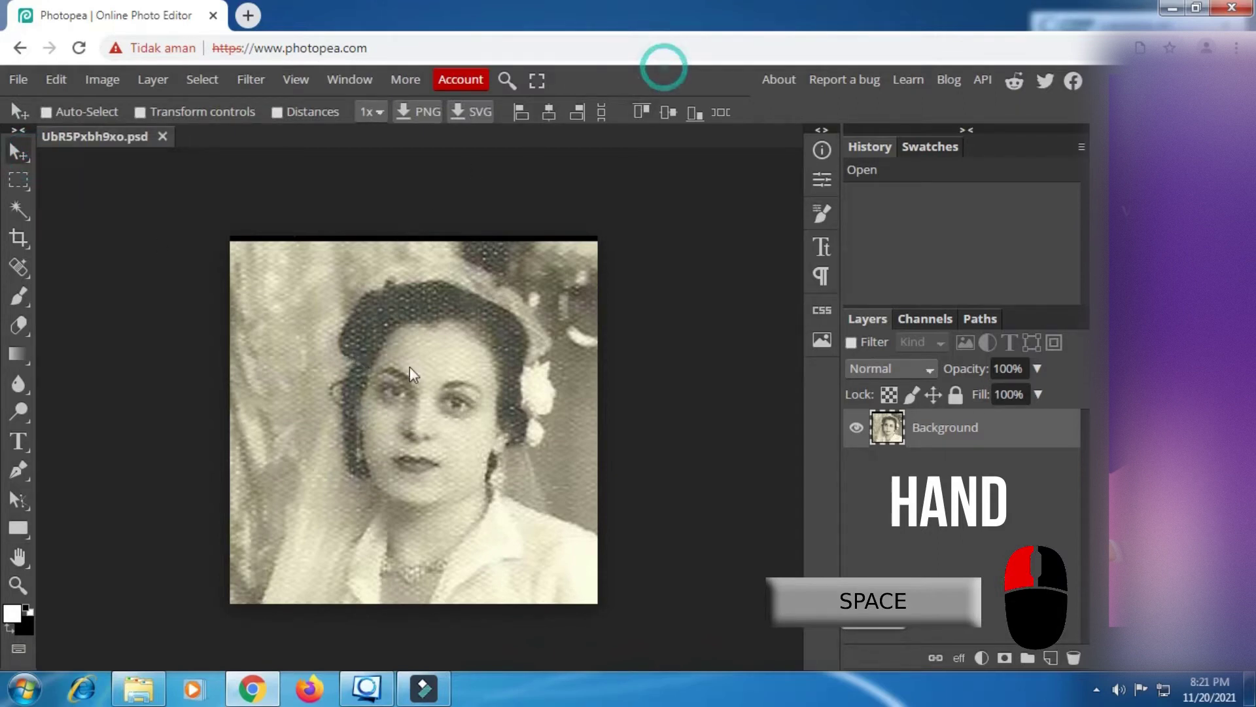
pyautogui.press('space')
pyautogui.moveTo(382, 401)
pyautogui.mouseDown()
pyautogui.moveTo(398, 443)
pyautogui.moveTo(380, 369)
pyautogui.moveTo(391, 442)
pyautogui.moveTo(398, 388)
pyautogui.mouseUp()
pyautogui.click(22, 213)
pyautogui.press('space')
pyautogui.click(19, 325)
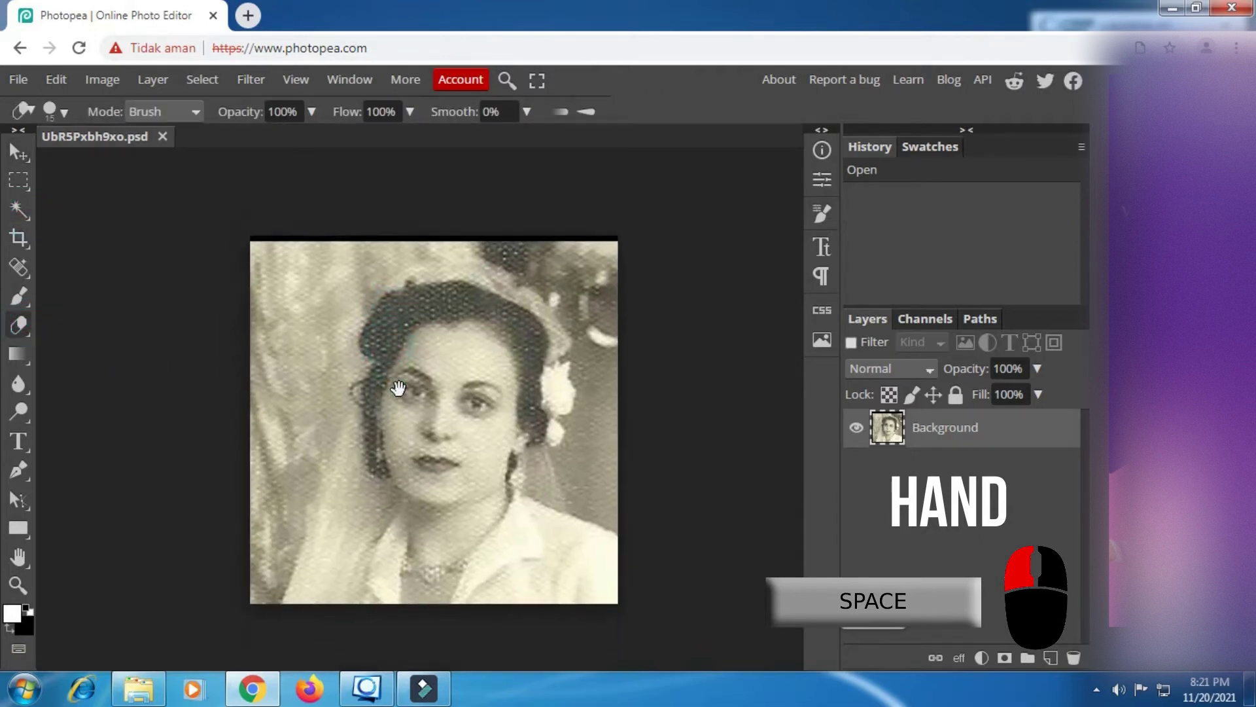
pyautogui.click(14, 383)
pyautogui.moveTo(456, 377); pyautogui.dragTo(405, 398)
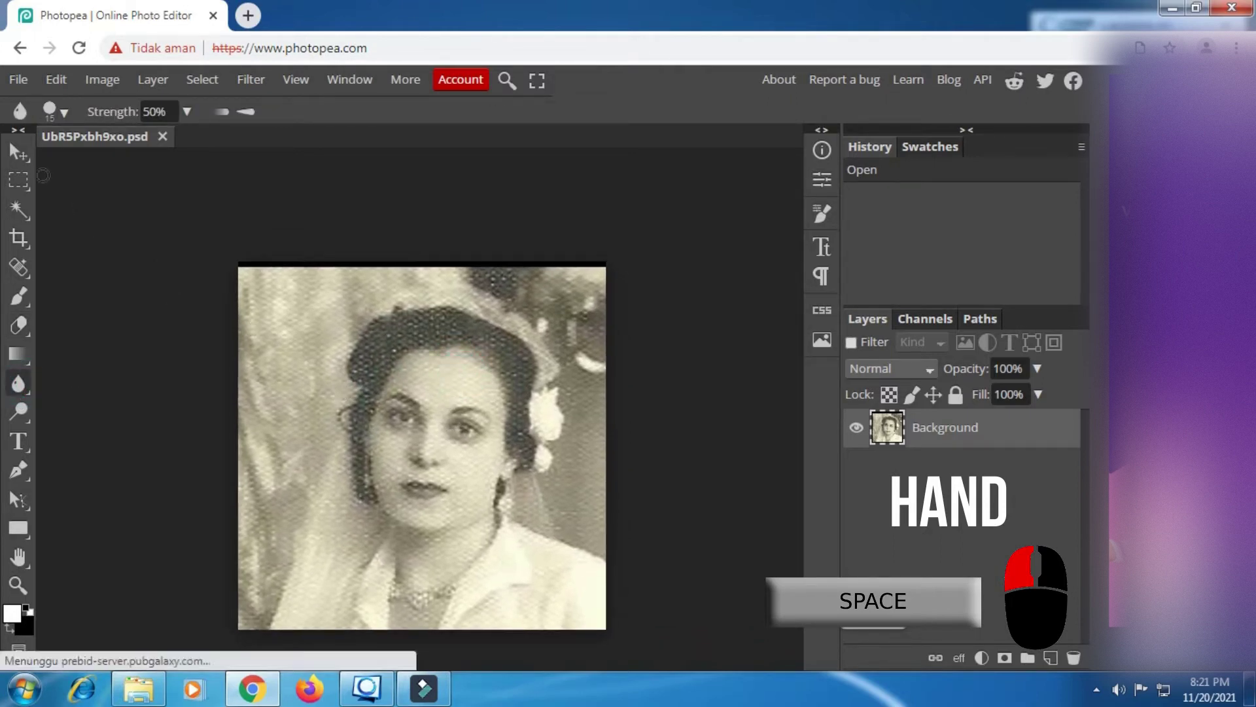
# Duplicate the Background layer and desaturate the copy.
pyautogui.click(21, 151)
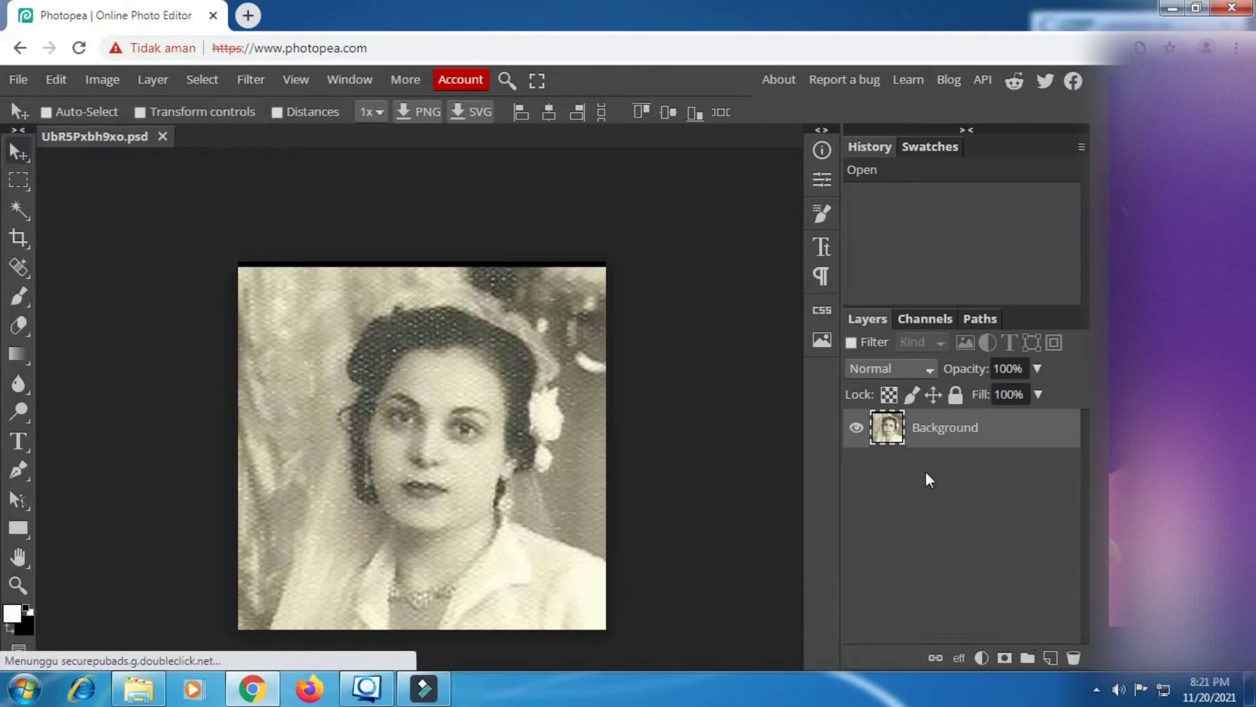
pyautogui.rightClick(956, 436)
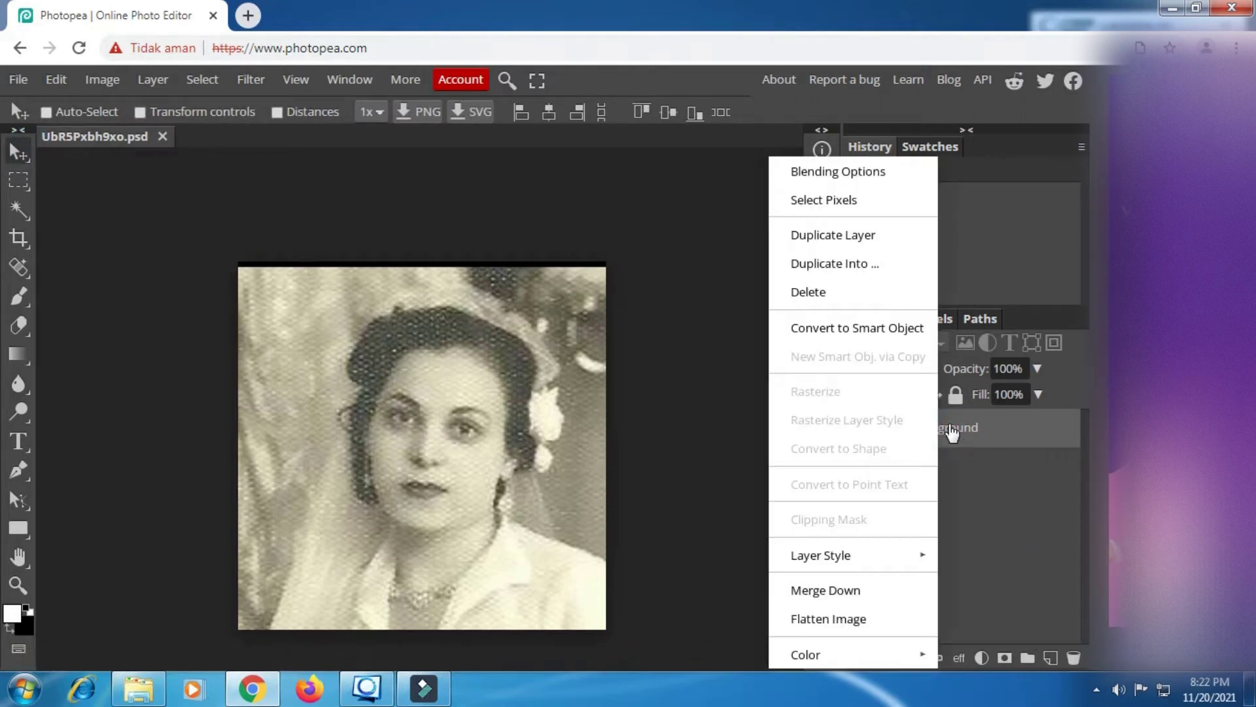
pyautogui.click(844, 234)
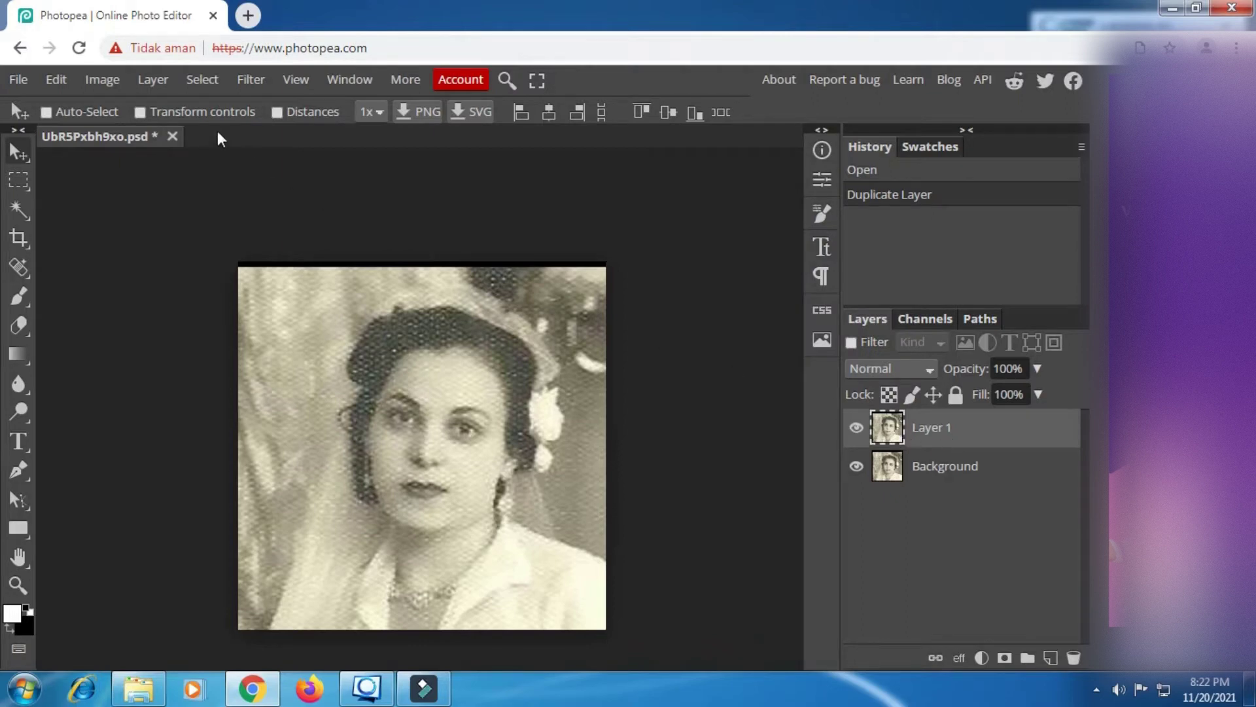
pyautogui.click(105, 79)
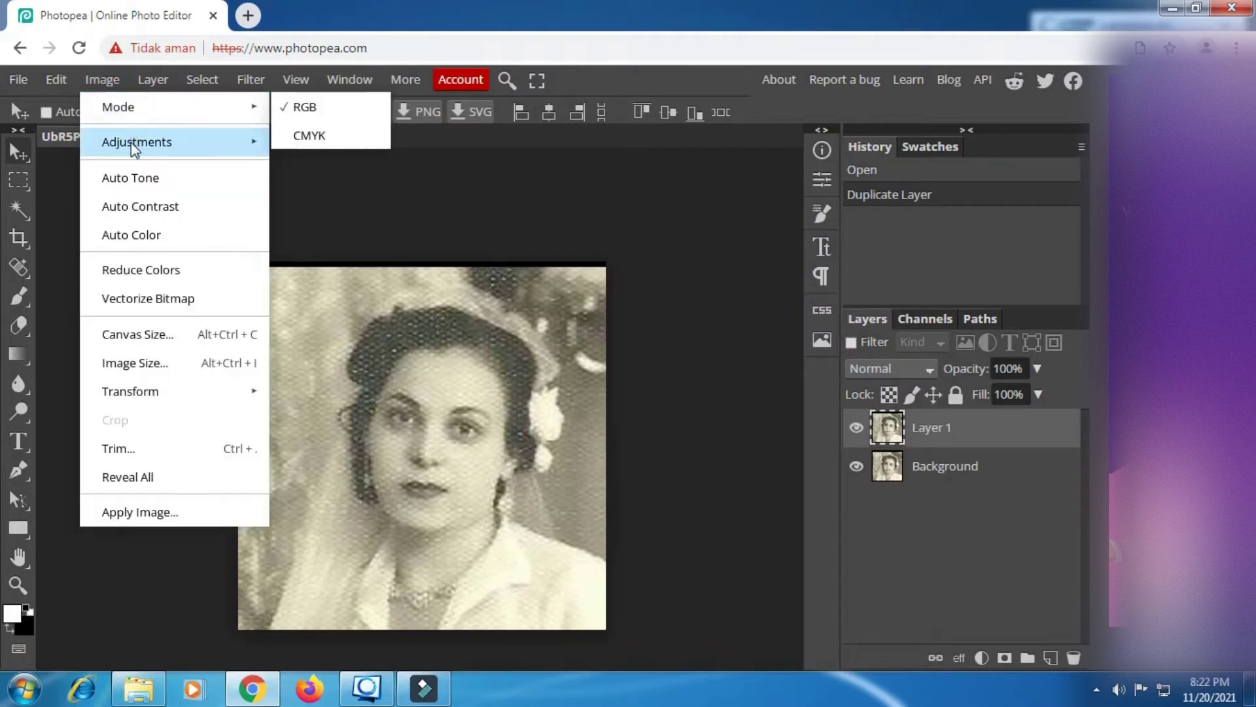
pyautogui.moveTo(245, 147)
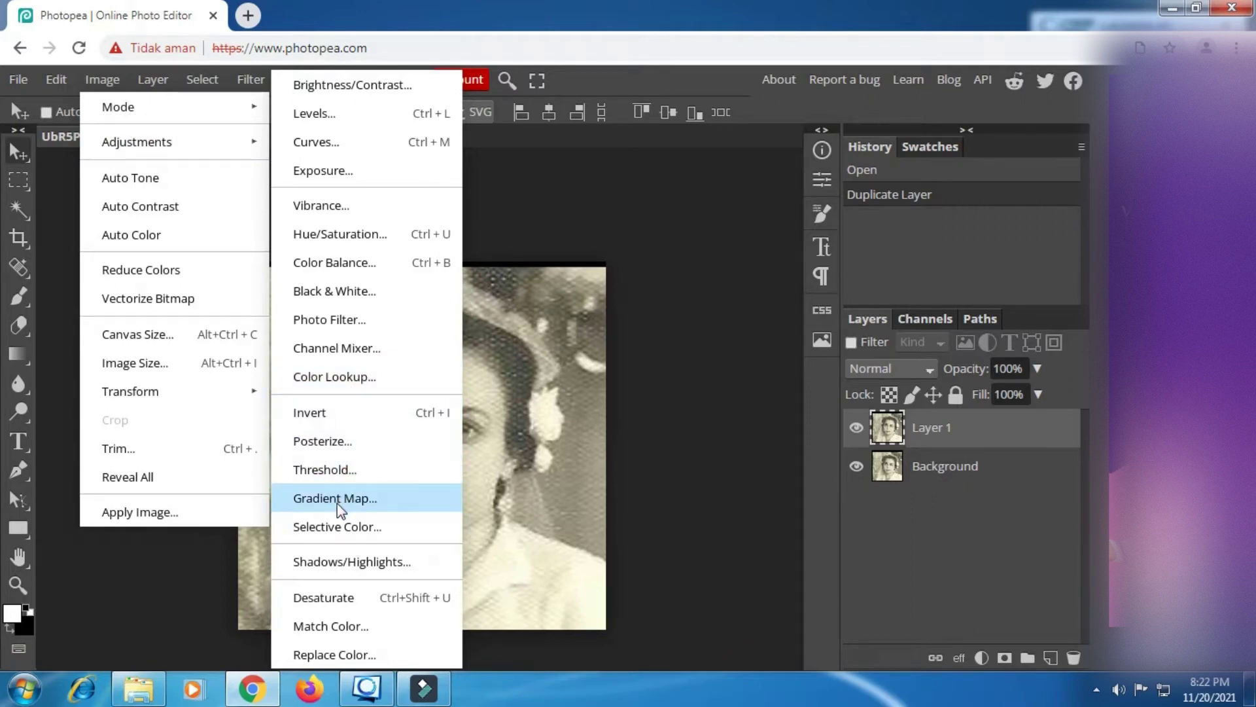
pyautogui.click(403, 607)
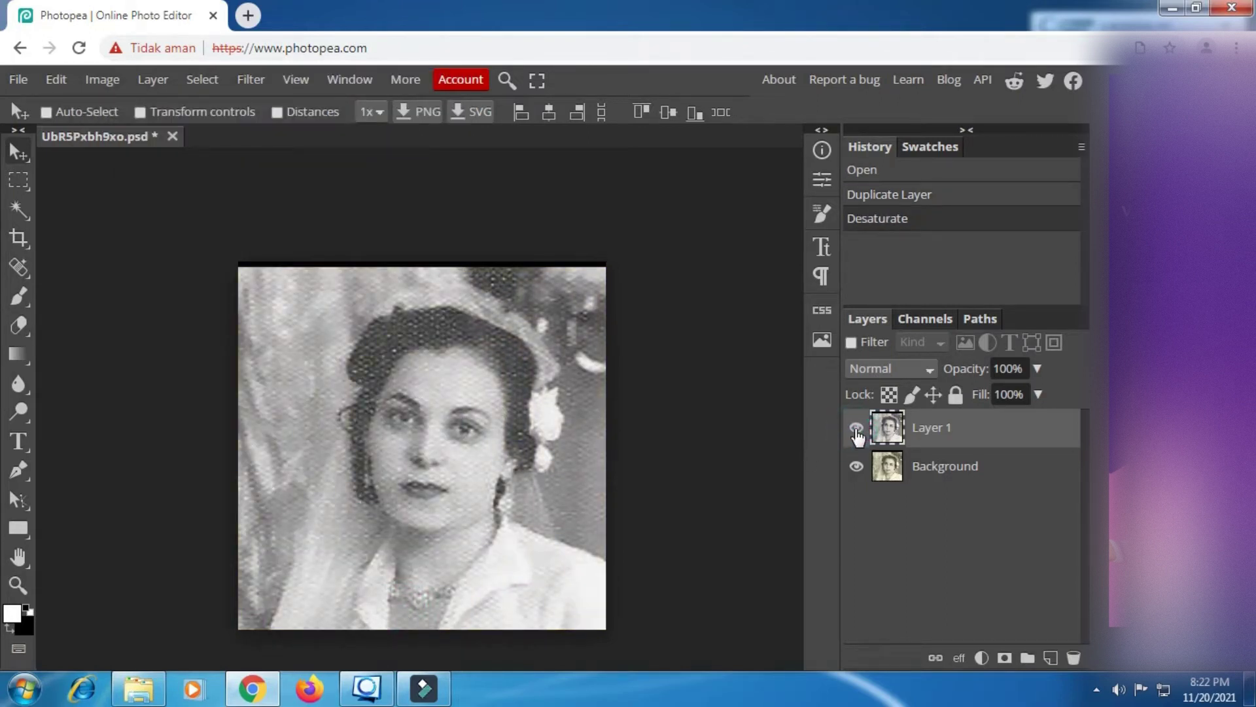
# Duplicate the desaturated Layer 1 and hide the new copy.
pyautogui.rightClick(939, 437)
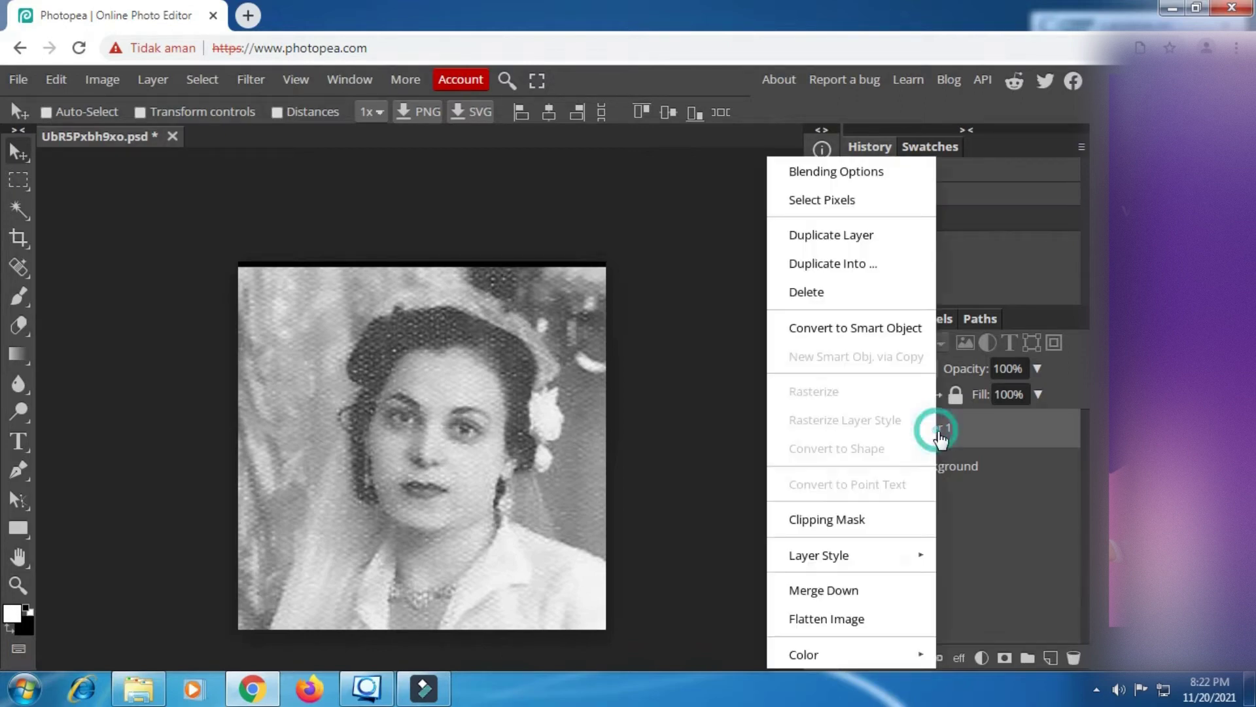
pyautogui.click(835, 239)
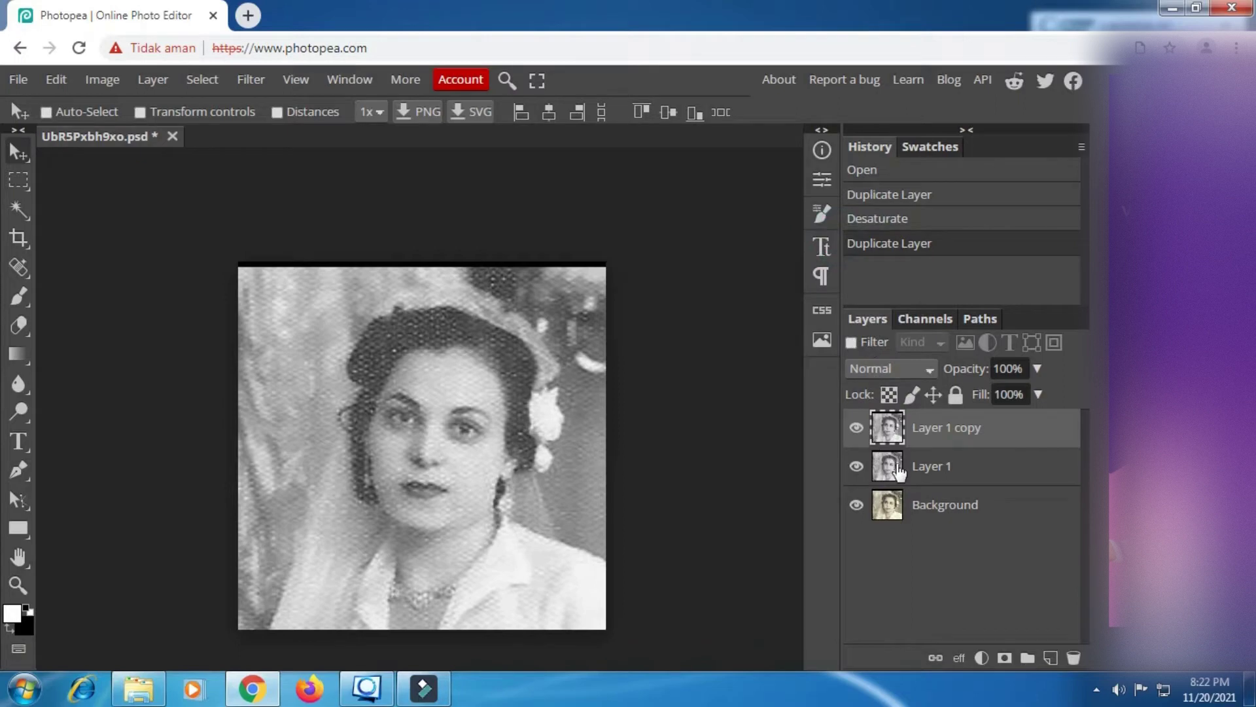
pyautogui.click(858, 428)
# Apply a Gaussian Blur with a radius of about 3.2 px to Layer 1.
pyautogui.click(951, 472)
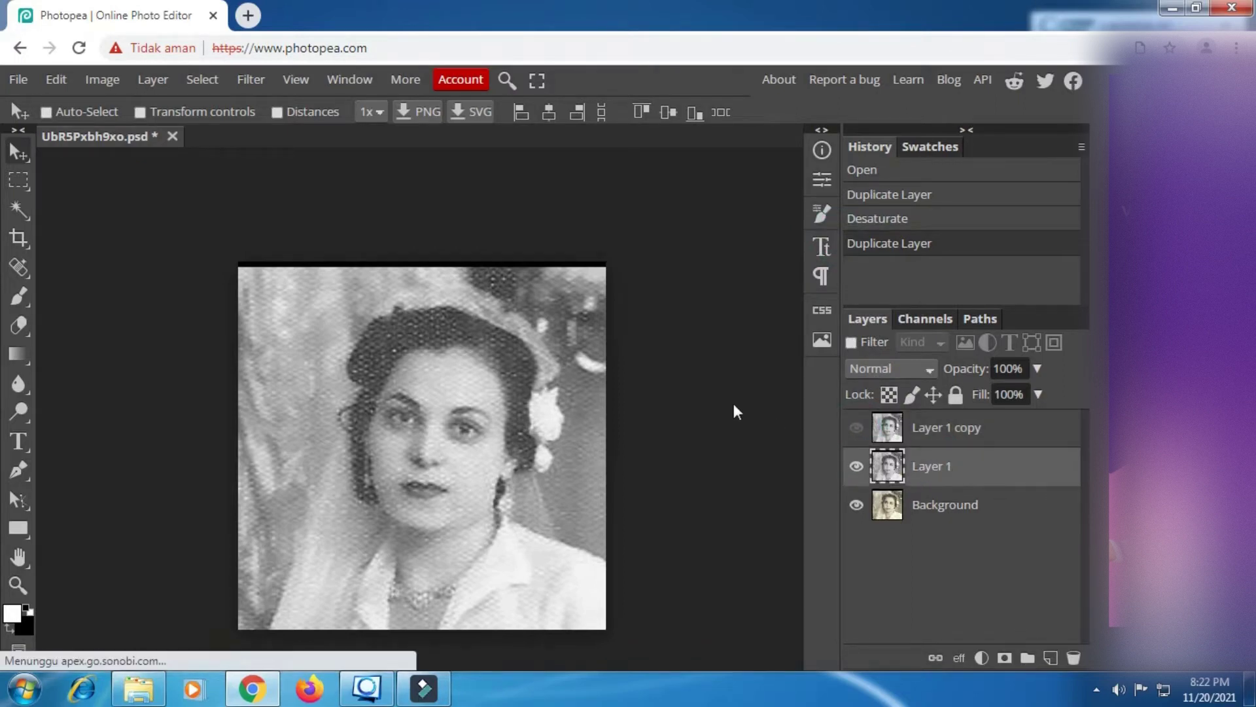
pyautogui.click(260, 81)
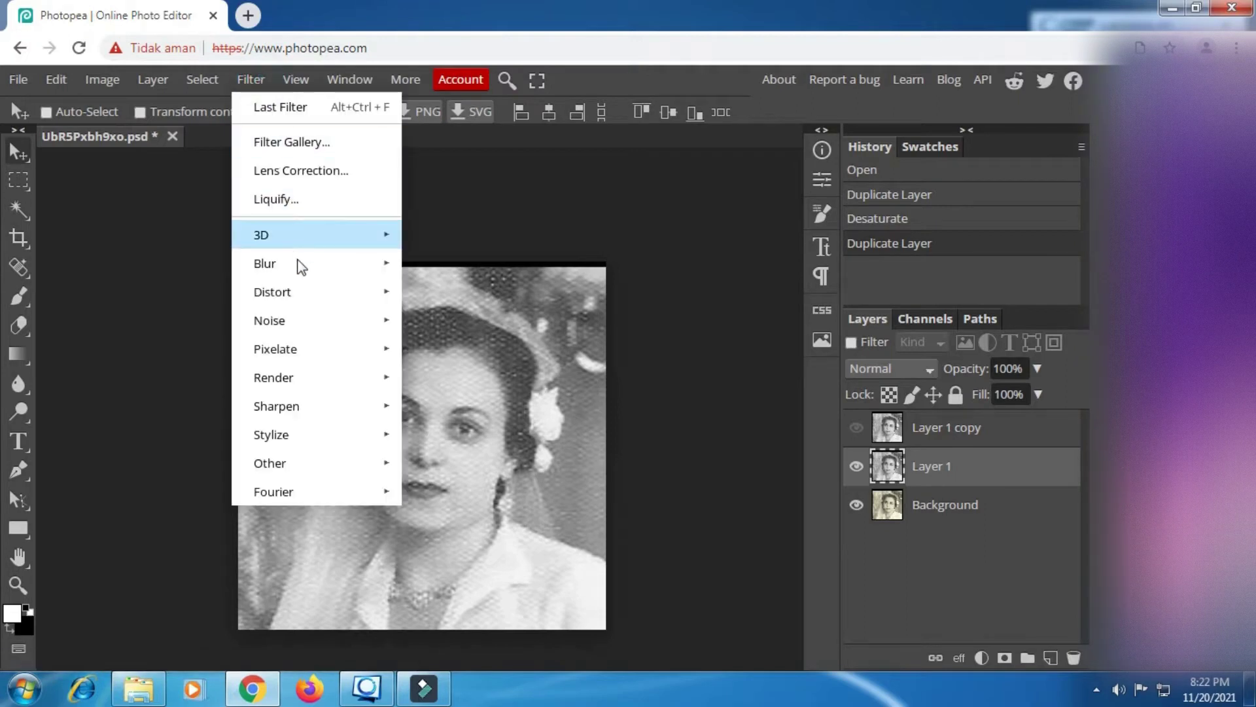
pyautogui.moveTo(297, 268)
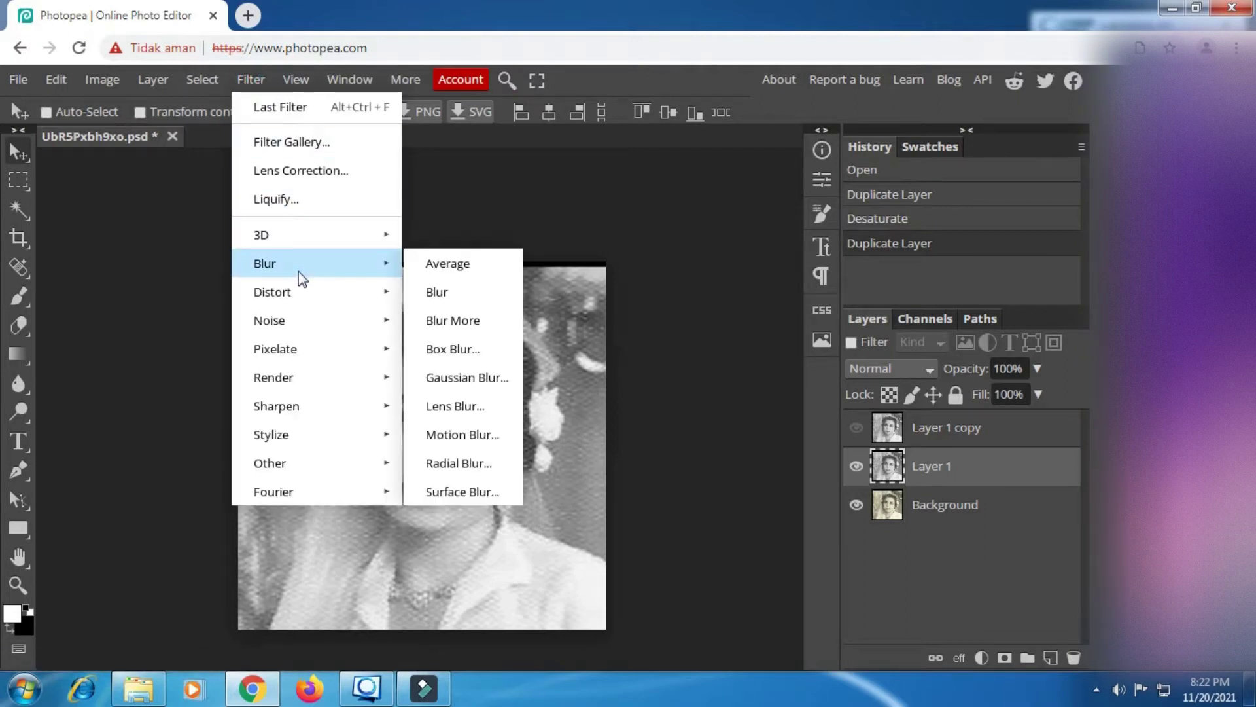
pyautogui.click(468, 377)
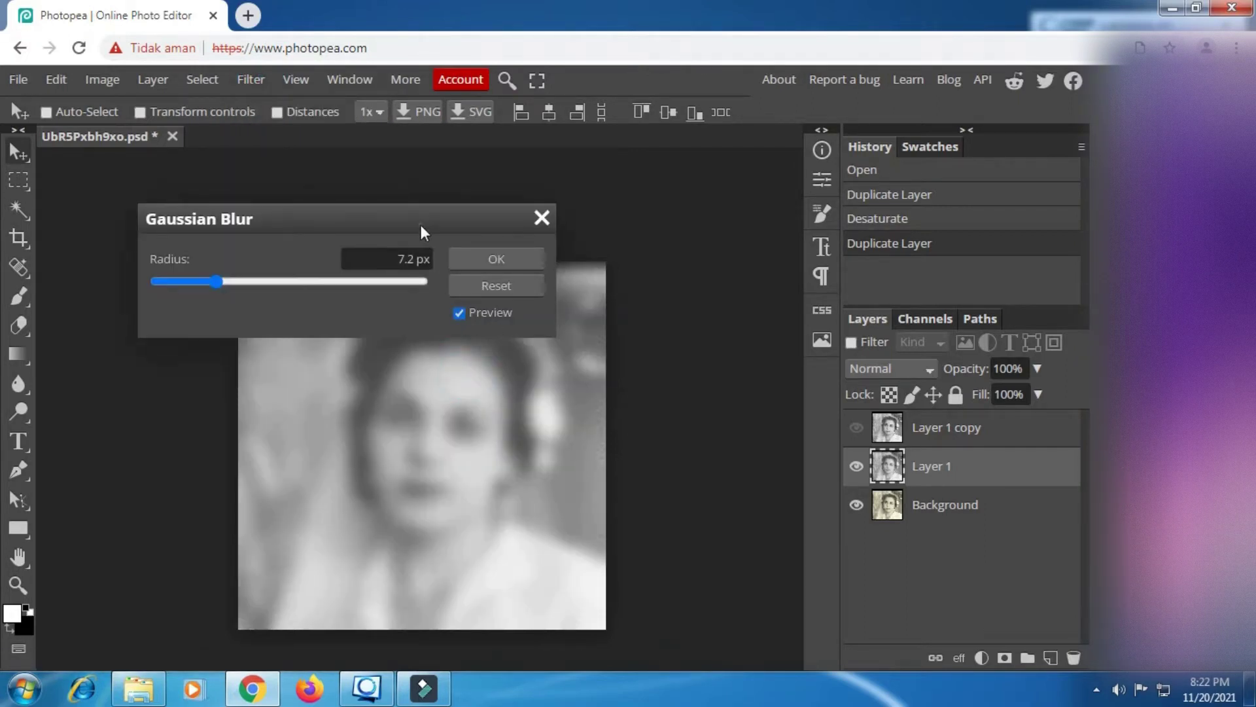
pyautogui.moveTo(422, 225); pyautogui.dragTo(913, 195)
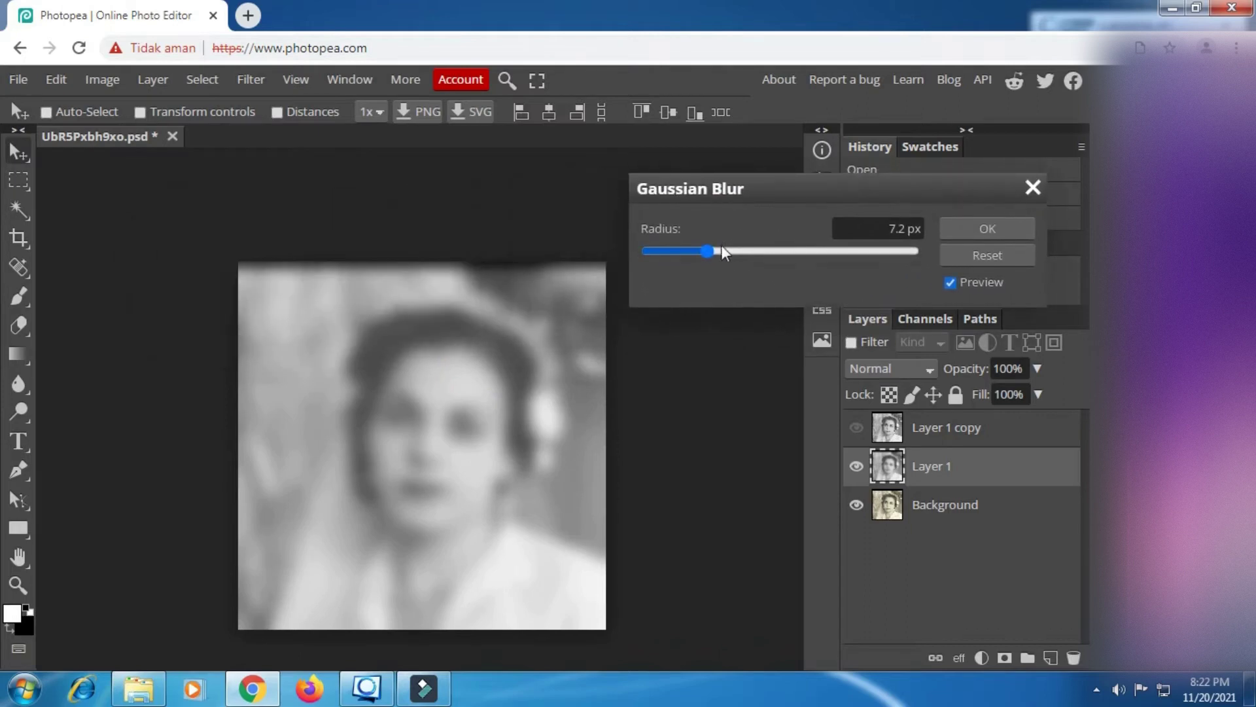
pyautogui.click(687, 251)
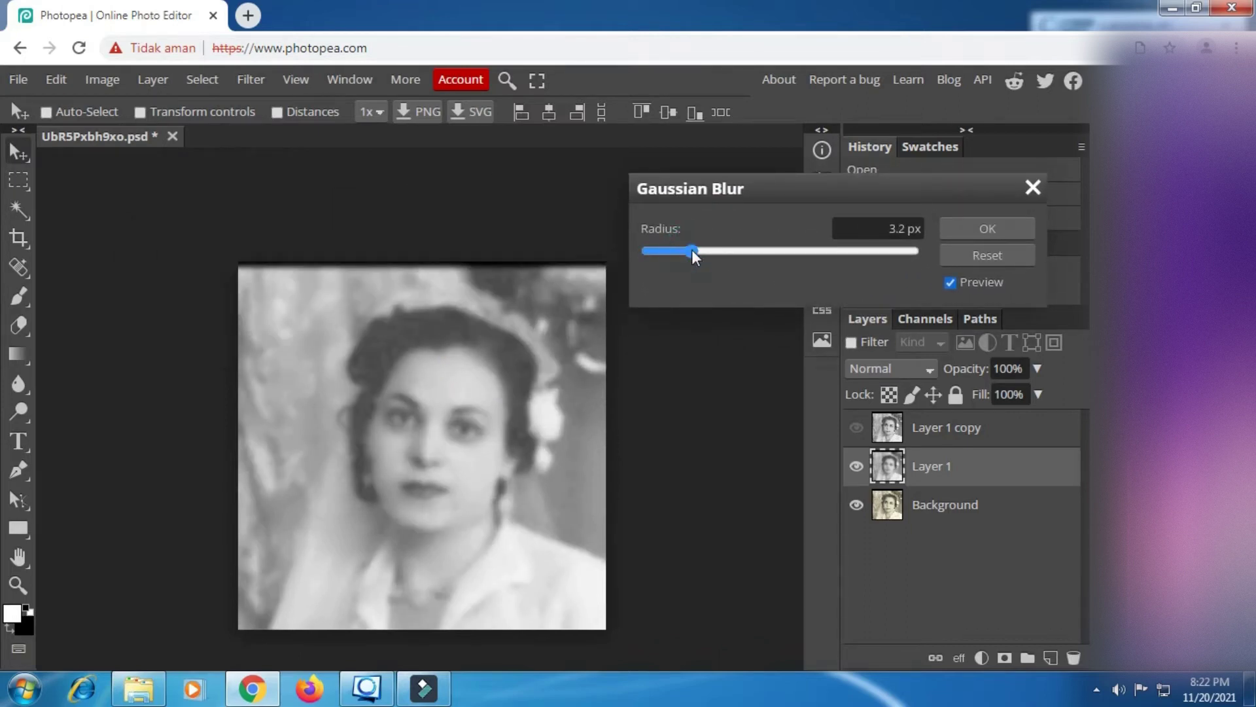
pyautogui.moveTo(694, 250); pyautogui.dragTo(693, 250)
pyautogui.moveTo(784, 182); pyautogui.dragTo(451, 229)
pyautogui.click(655, 275)
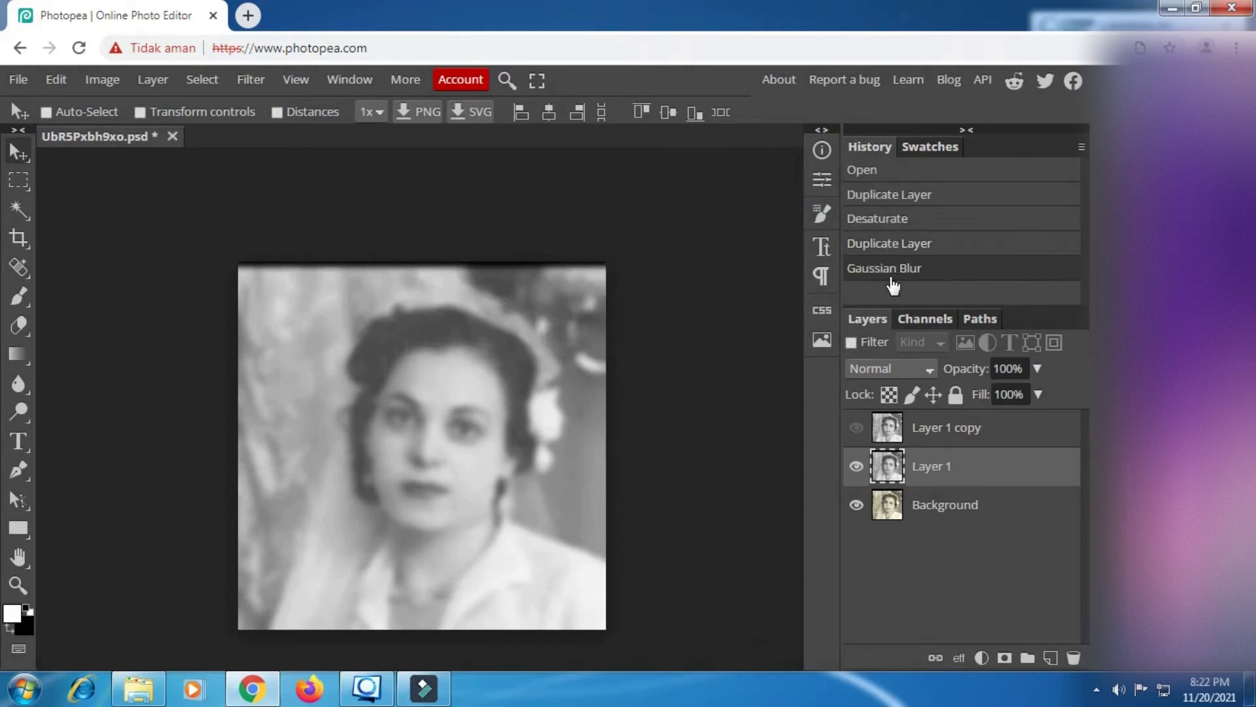
# Make the hidden Layer 1 copy visible and select it as the active layer.
pyautogui.click(941, 146)
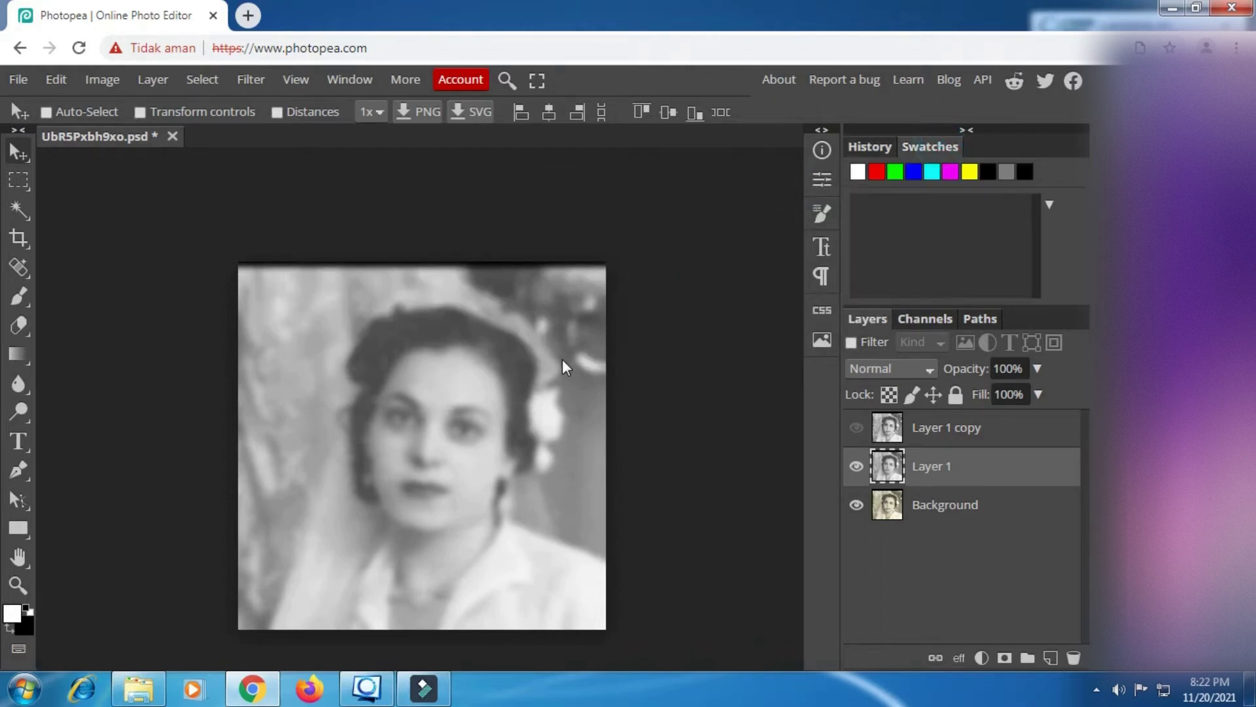
pyautogui.click(856, 427)
pyautogui.click(934, 435)
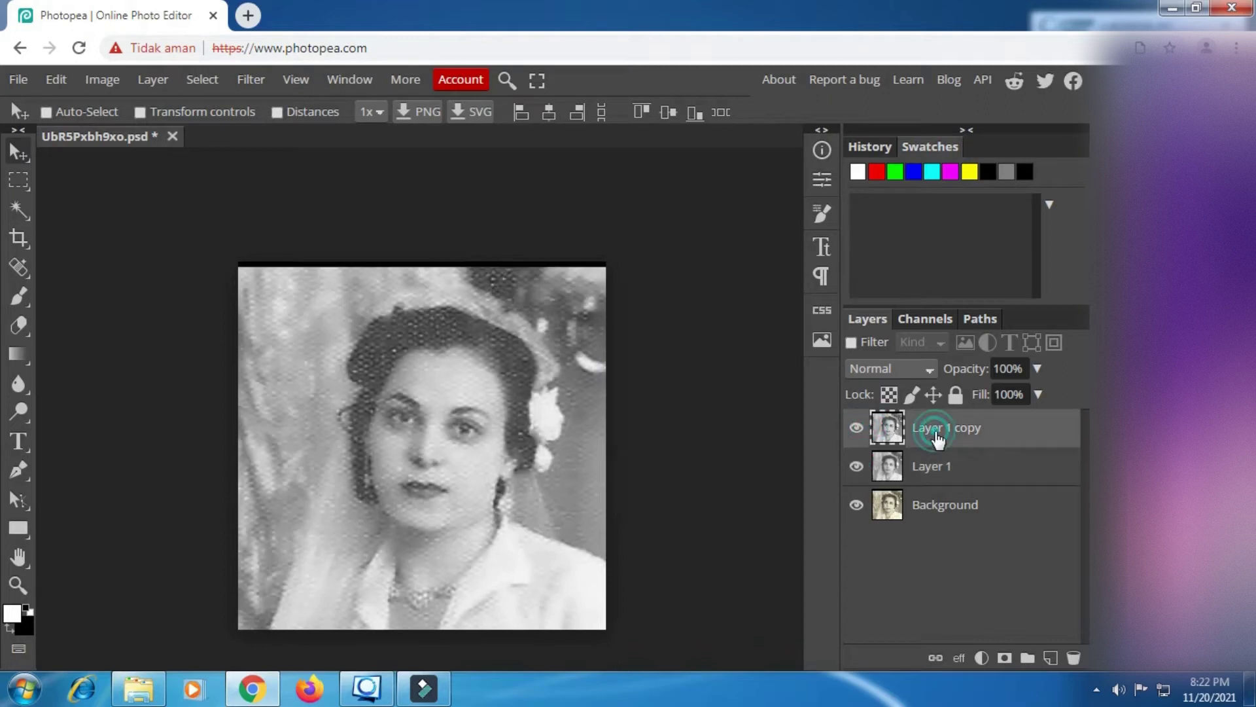
# Start Apply Image on Layer 1 copy and choose Layer 1 as the source layer.
pyautogui.click(99, 81)
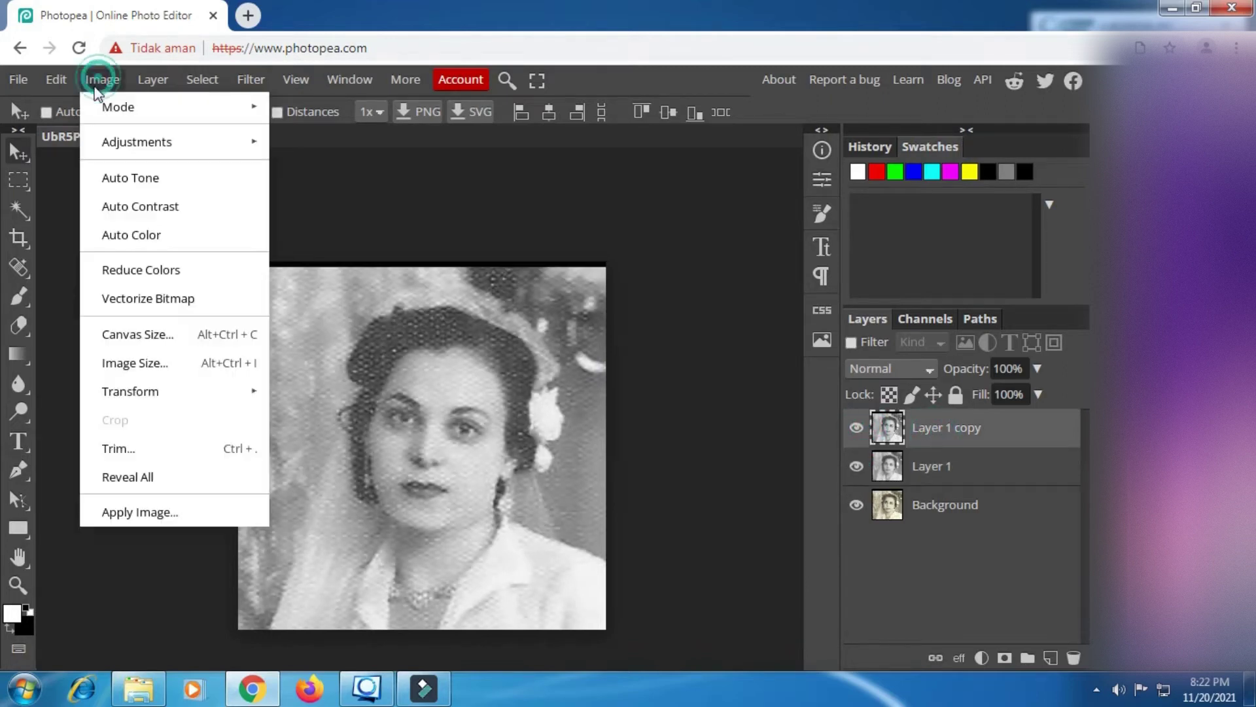
pyautogui.click(108, 513)
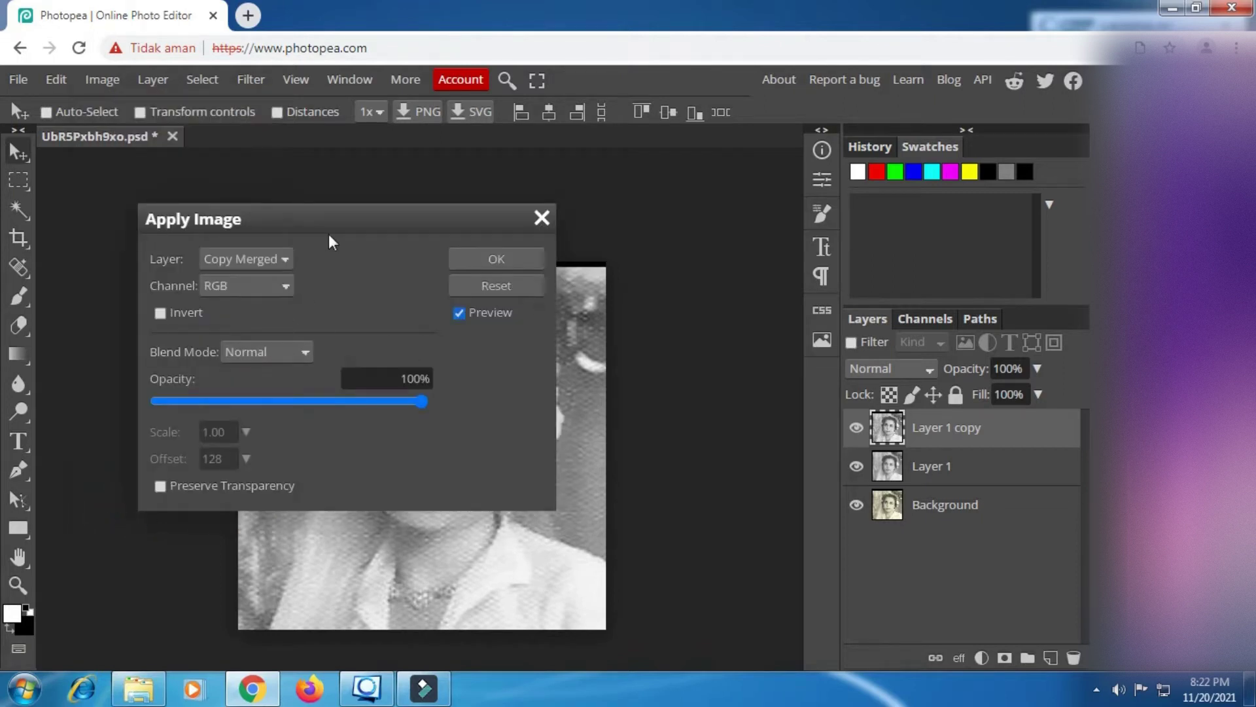
pyautogui.moveTo(329, 235); pyautogui.dragTo(704, 200)
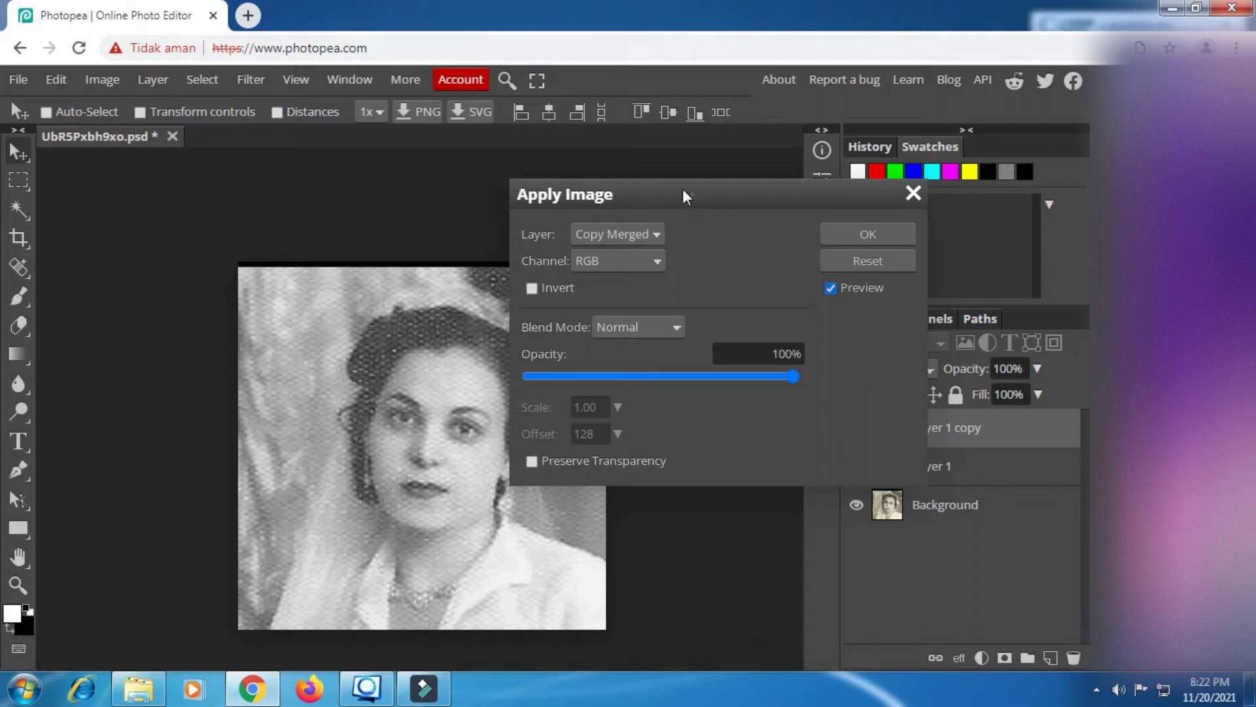
pyautogui.moveTo(682, 190); pyautogui.dragTo(586, 141)
pyautogui.click(554, 185)
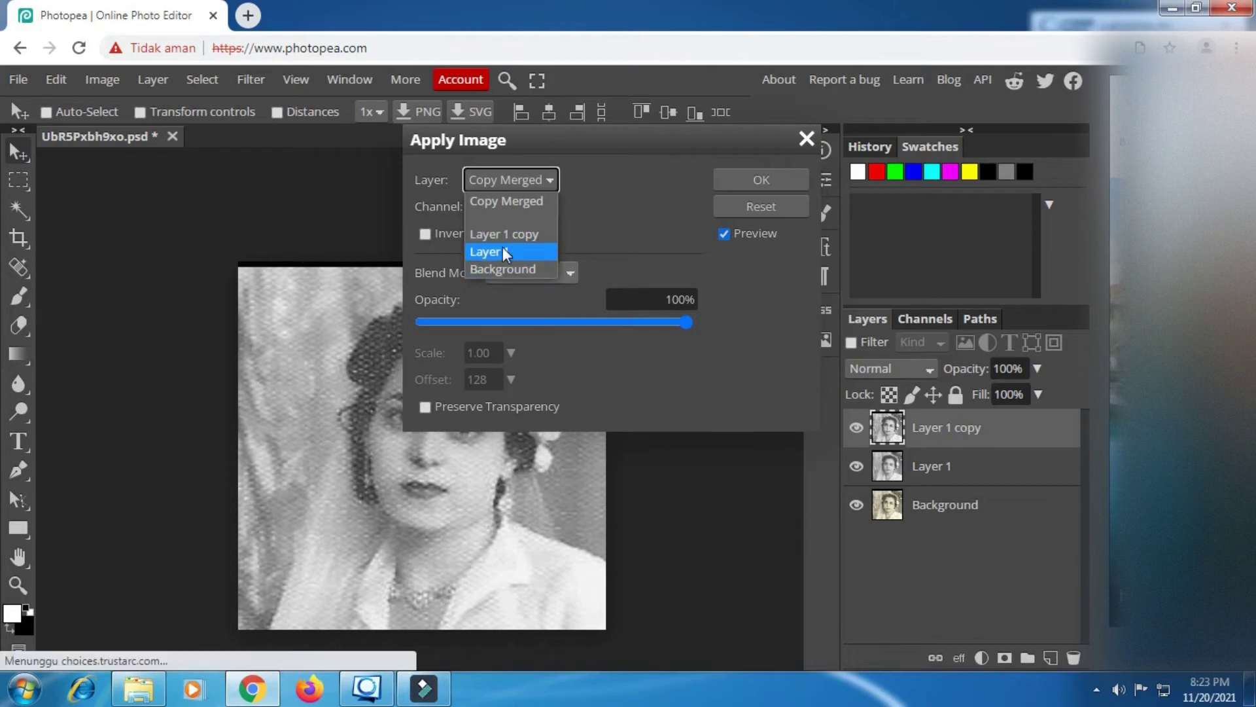
pyautogui.click(503, 249)
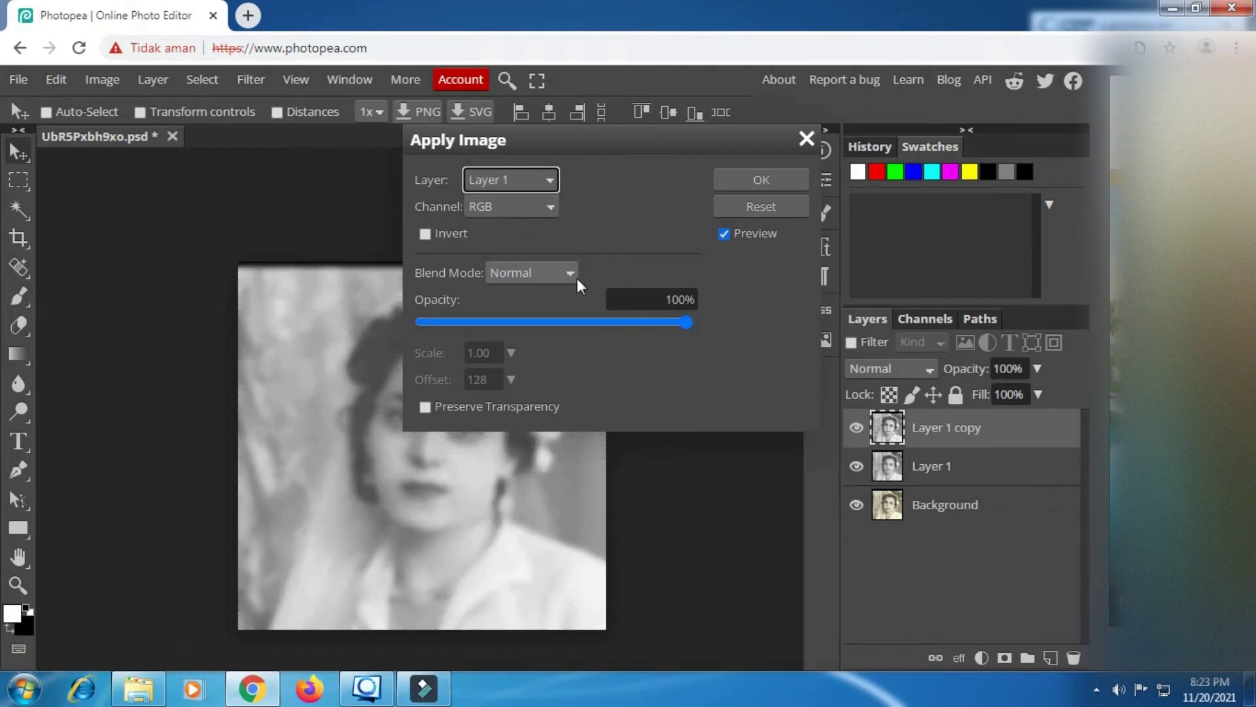
# Apply the source to Layer 1 copy with Subtract blending, a scale of 2.00 and an offset of 128.
pyautogui.click(518, 356)
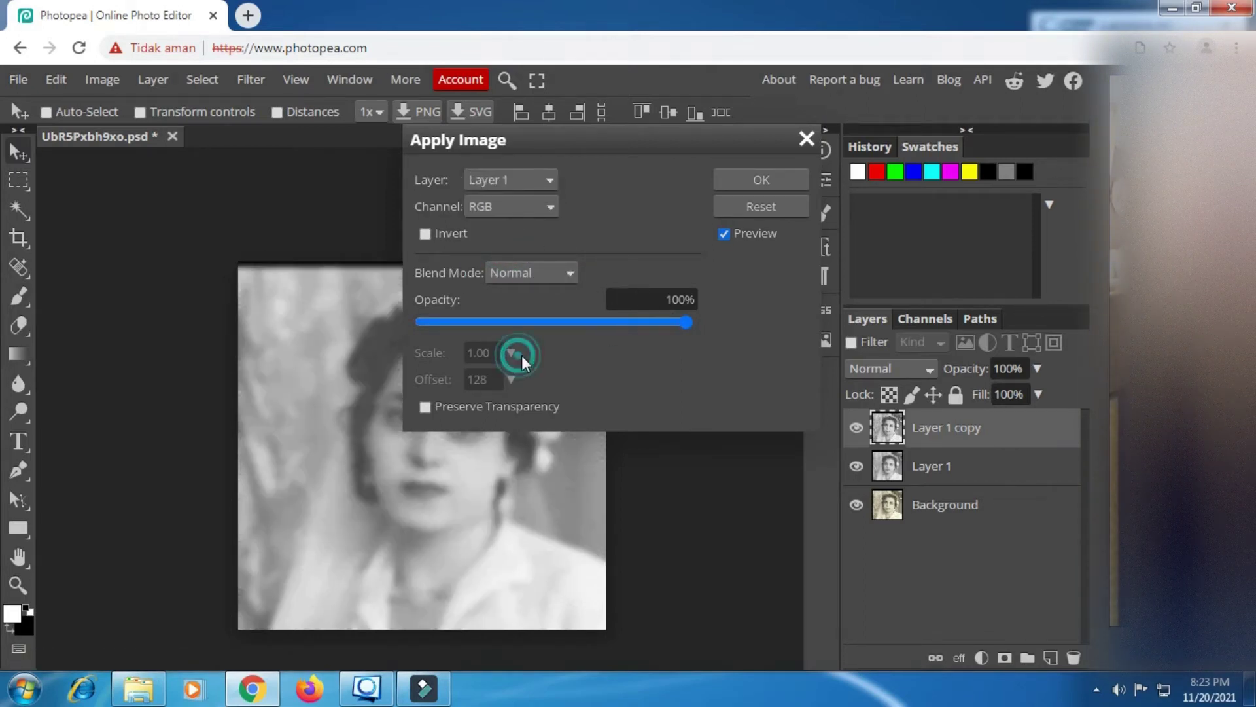
pyautogui.click(574, 271)
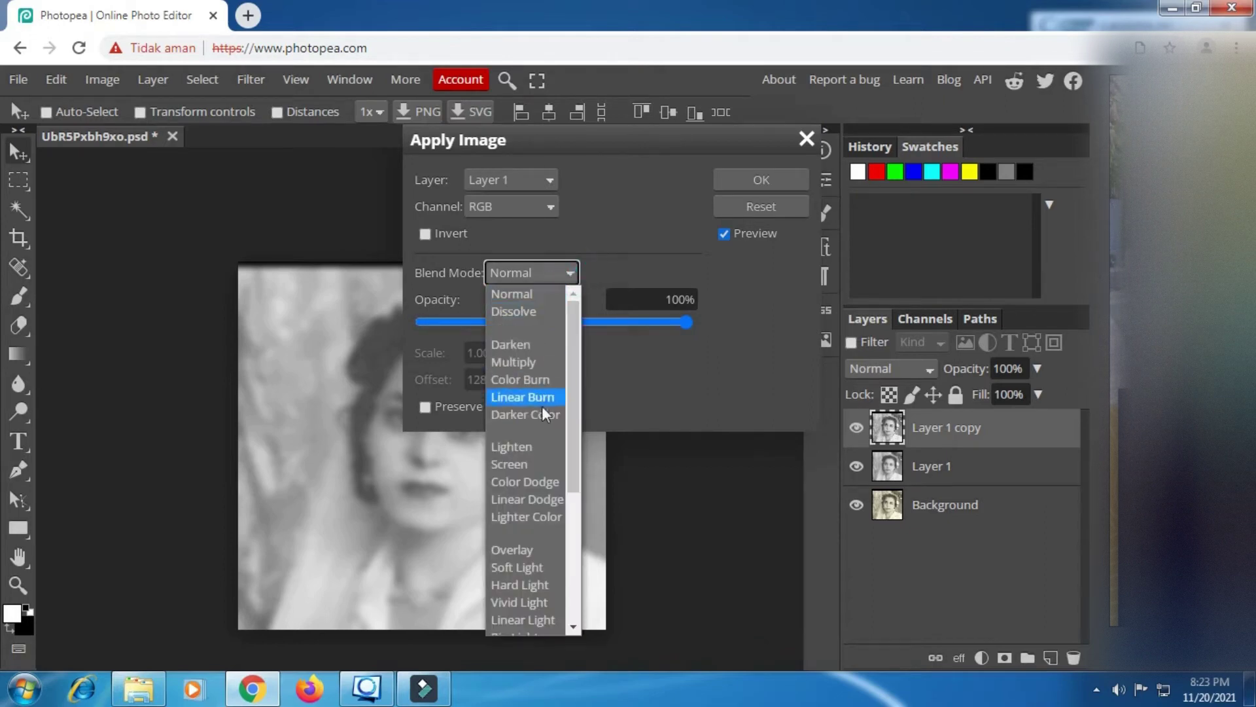
pyautogui.scroll(-3, 546, 528)
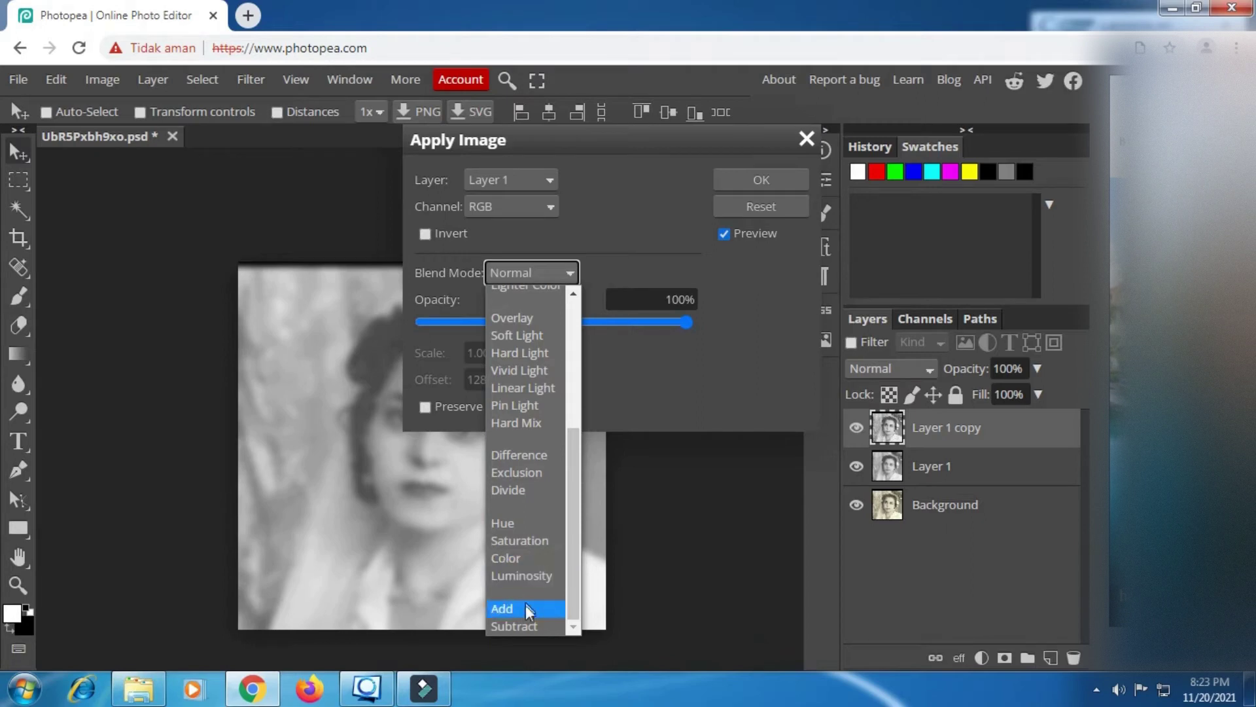
pyautogui.click(520, 627)
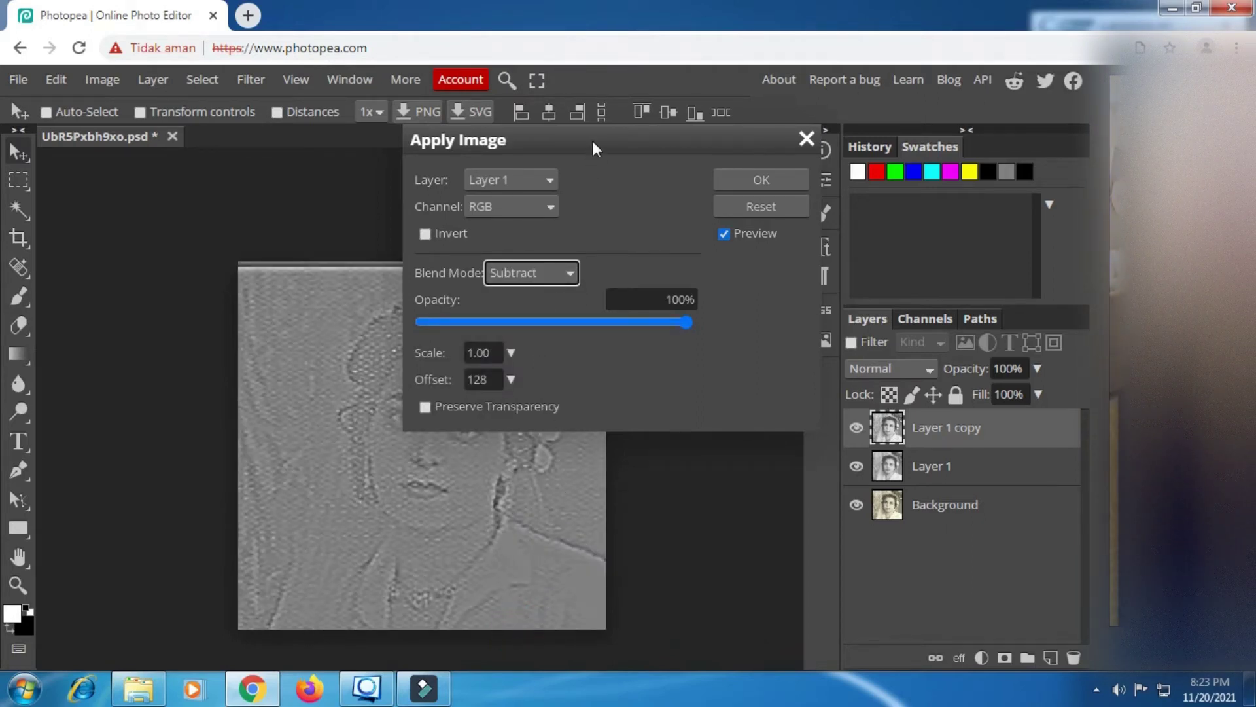
pyautogui.moveTo(592, 140); pyautogui.dragTo(709, 140)
pyautogui.click(630, 352)
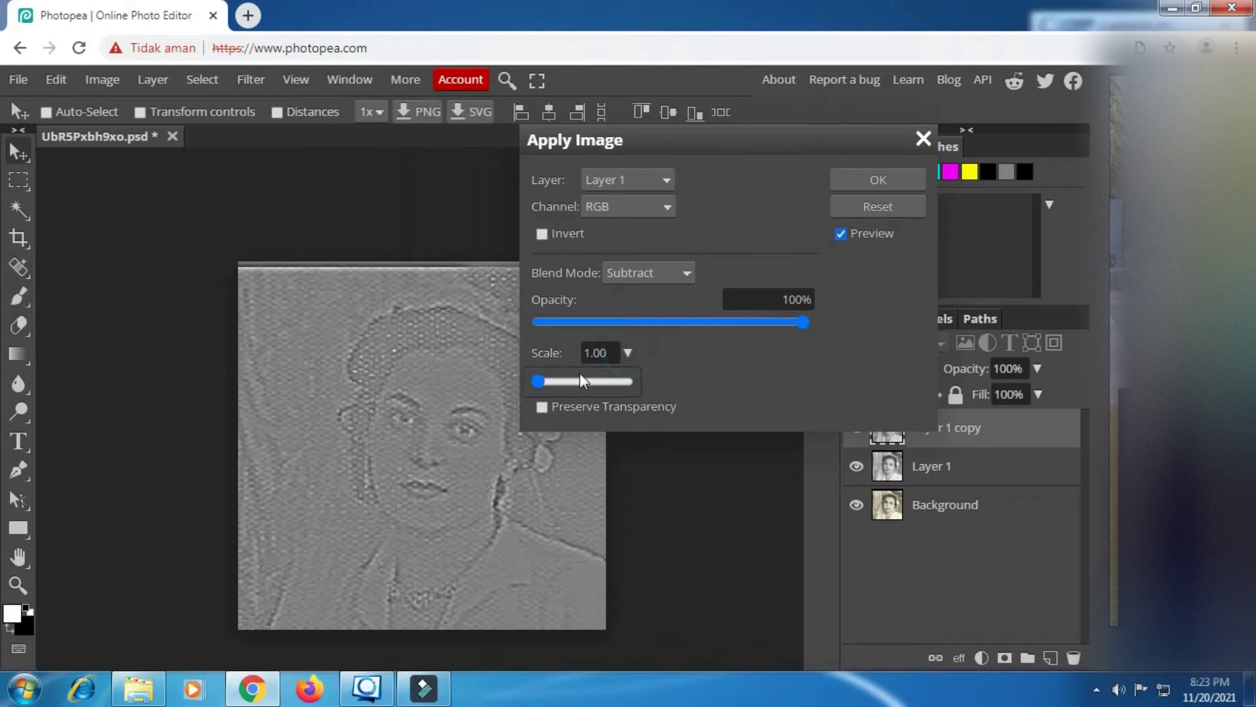
pyautogui.moveTo(545, 383); pyautogui.dragTo(671, 383)
pyautogui.click(700, 380)
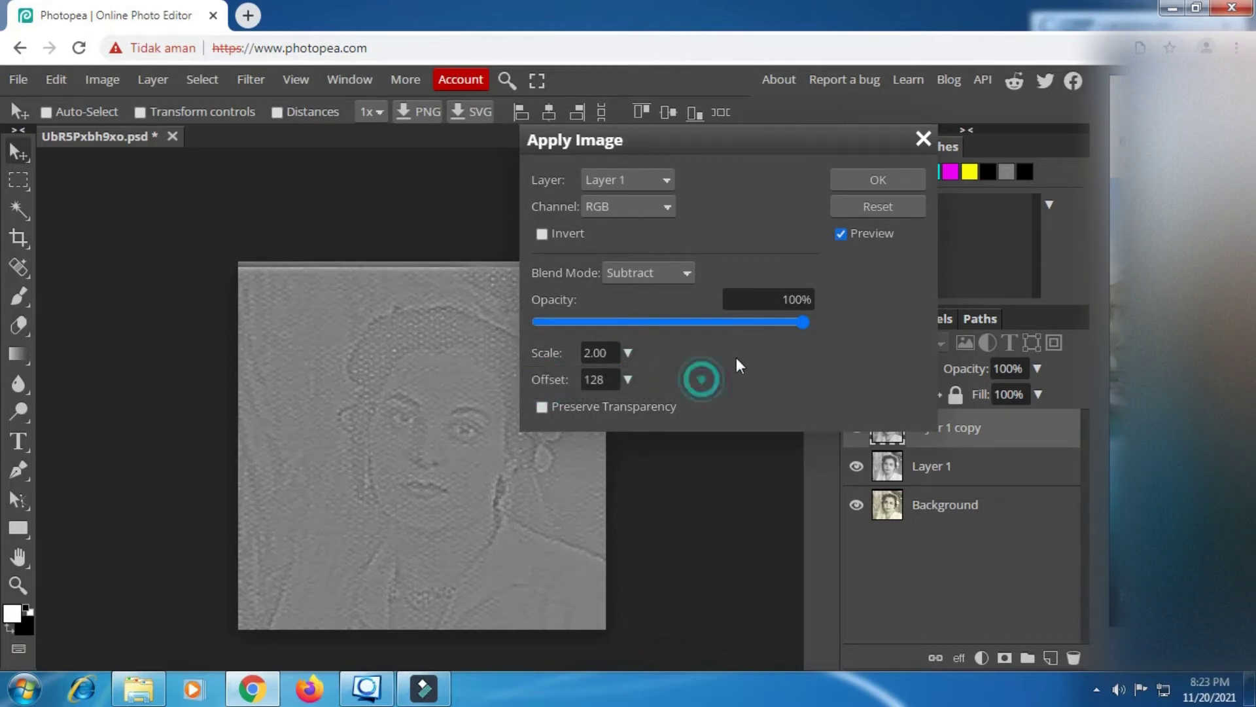
pyautogui.click(851, 186)
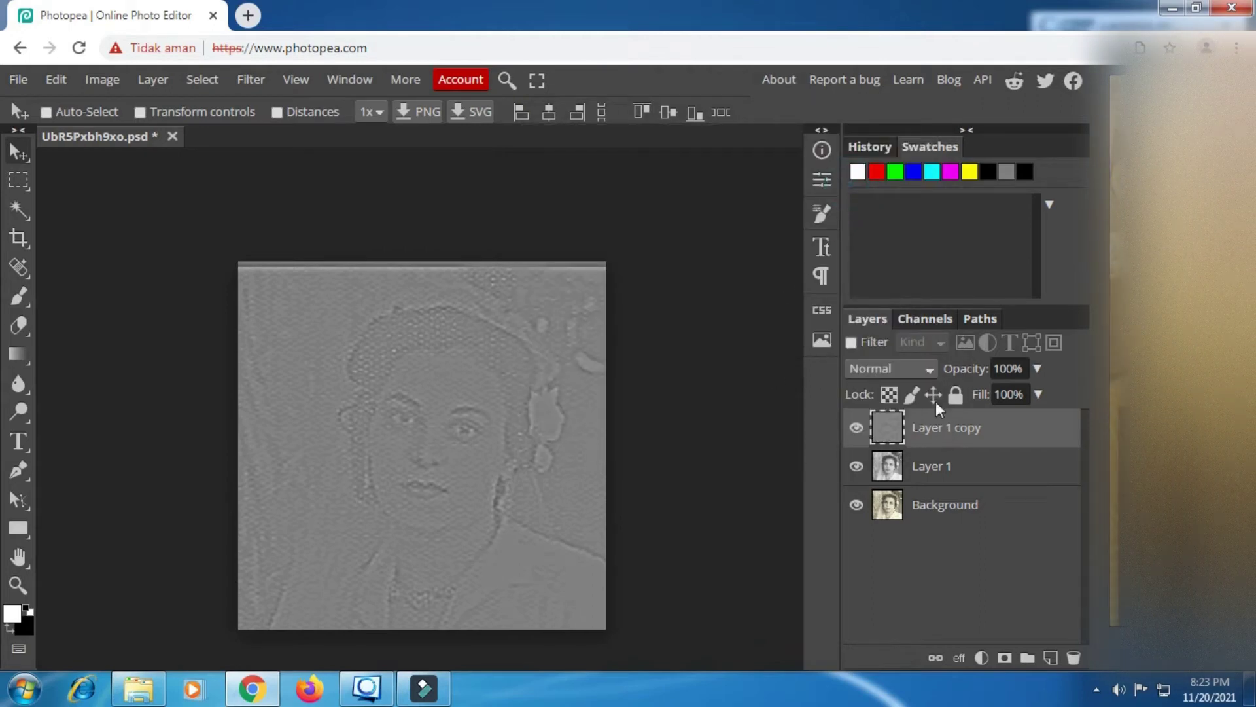
# Set the blend mode of Layer 1 copy to Linear Light.
pyautogui.click(929, 371)
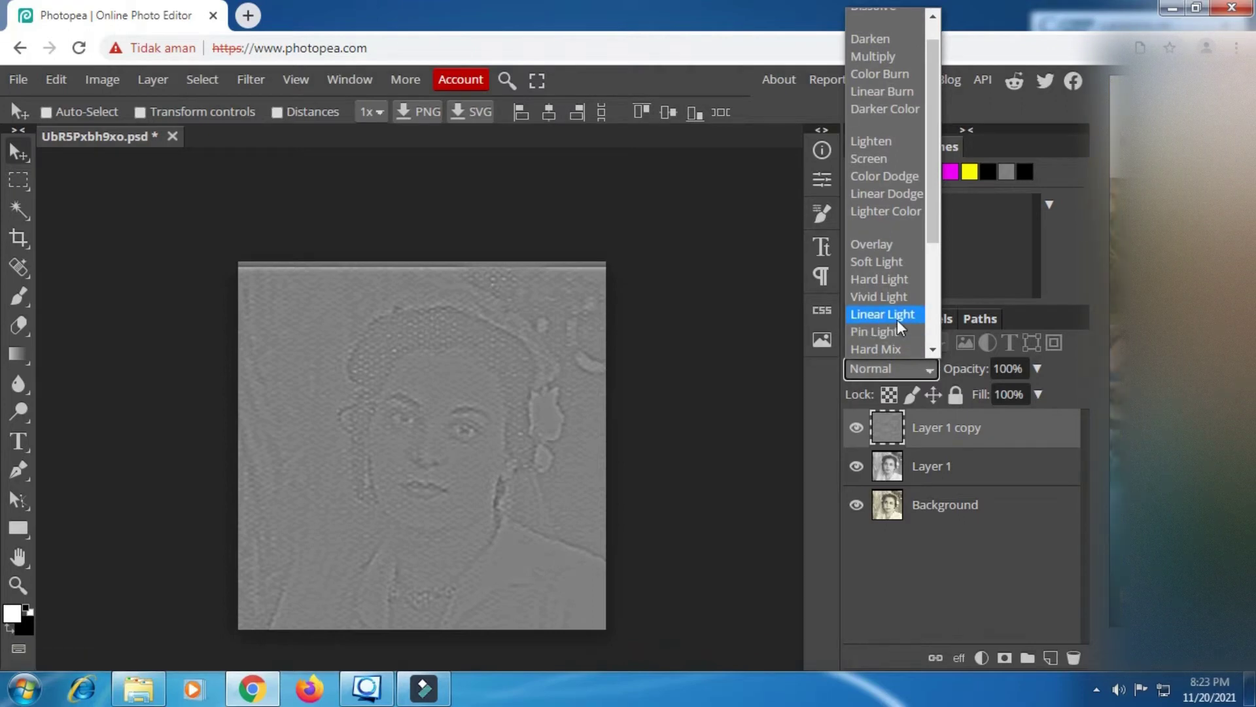
pyautogui.click(897, 315)
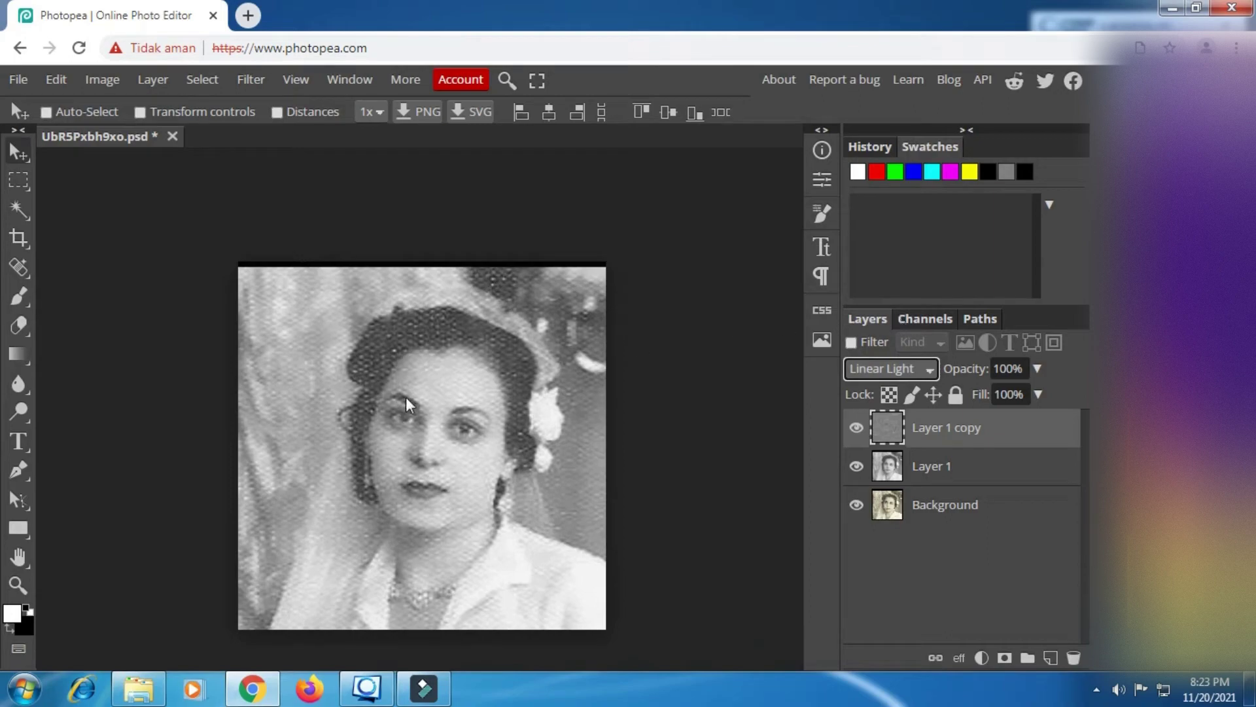
# Outline the forehead skin between the hairline and eyebrows with Lasso Select and set the feather to 1 px.
pyautogui.scroll(5, 432, 405)
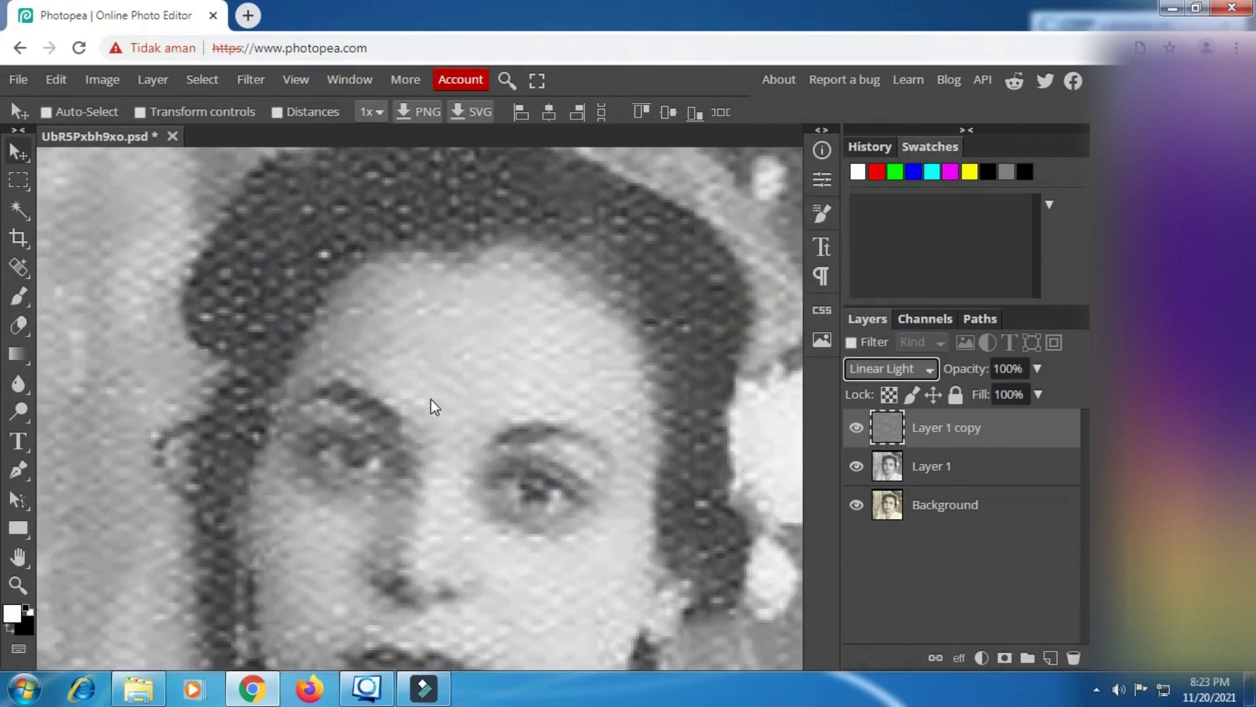
pyautogui.click(16, 178)
pyautogui.rightClick(16, 178)
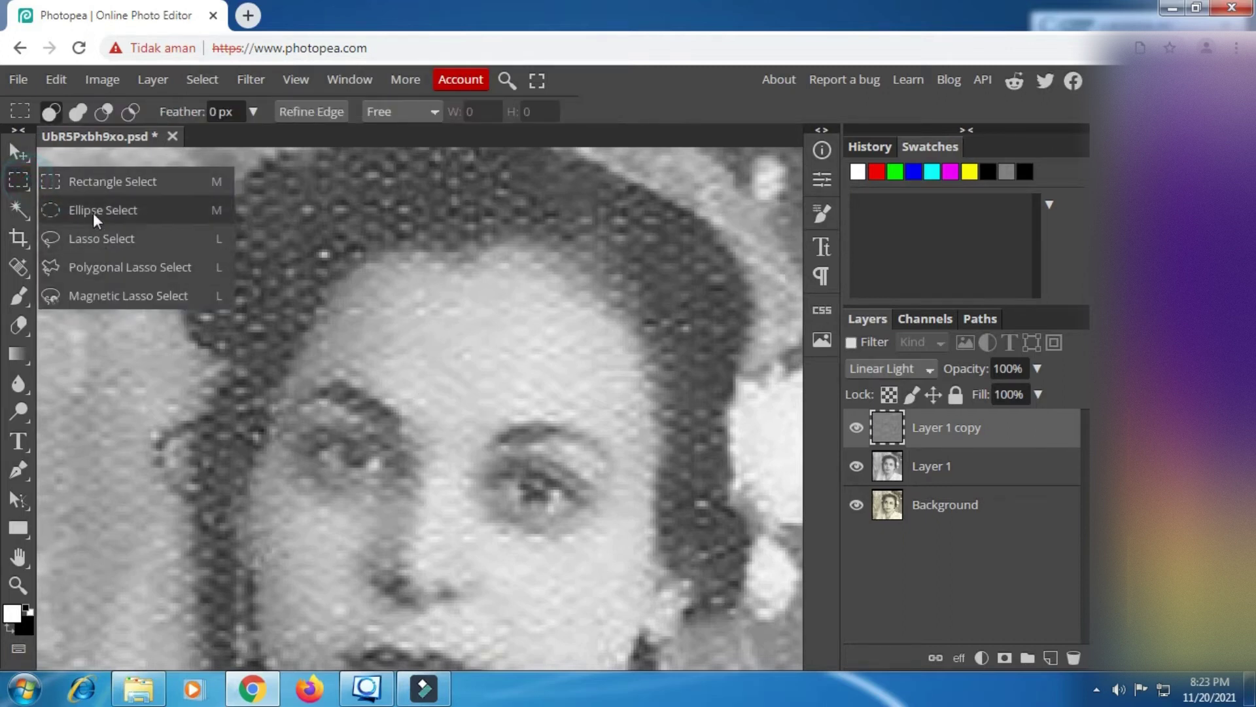
pyautogui.click(92, 239)
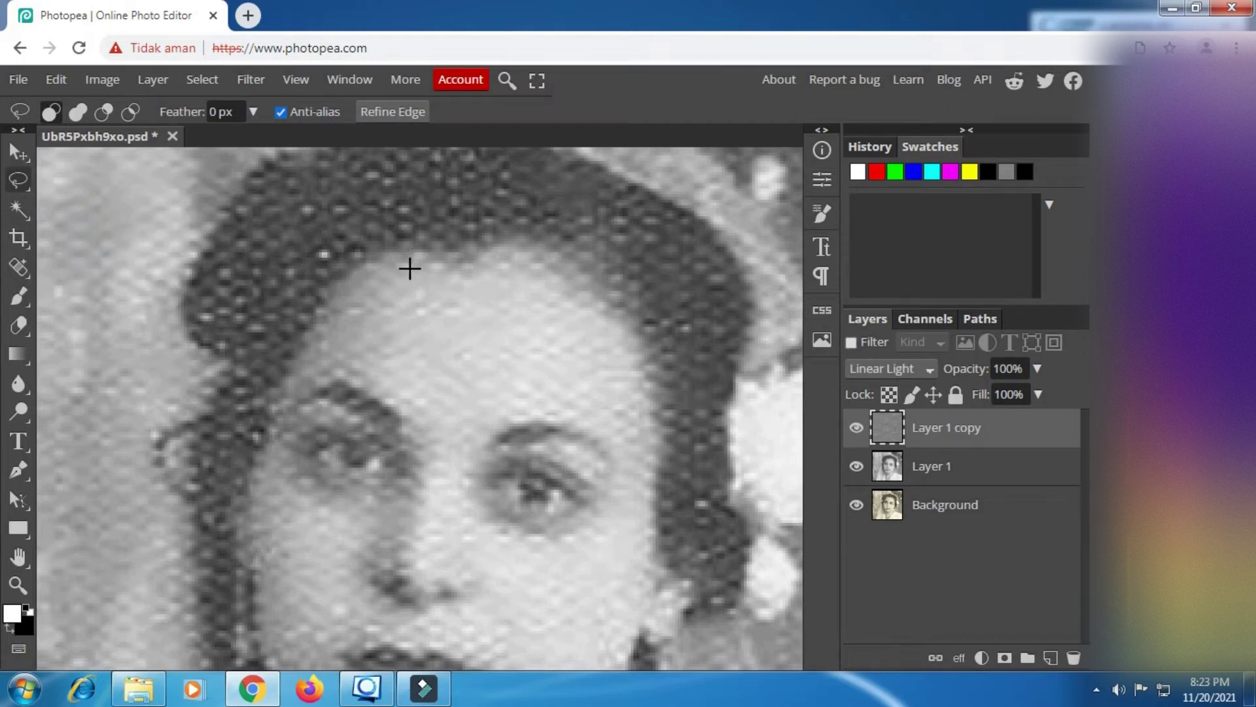
pyautogui.moveTo(415, 262)
pyautogui.mouseDown()
pyautogui.moveTo(549, 278)
pyautogui.moveTo(623, 341)
pyautogui.moveTo(635, 410)
pyautogui.moveTo(584, 422)
pyautogui.moveTo(511, 413)
pyautogui.moveTo(441, 431)
pyautogui.moveTo(379, 382)
pyautogui.moveTo(322, 366)
pyautogui.moveTo(317, 322)
pyautogui.moveTo(409, 258)
pyautogui.mouseUp()
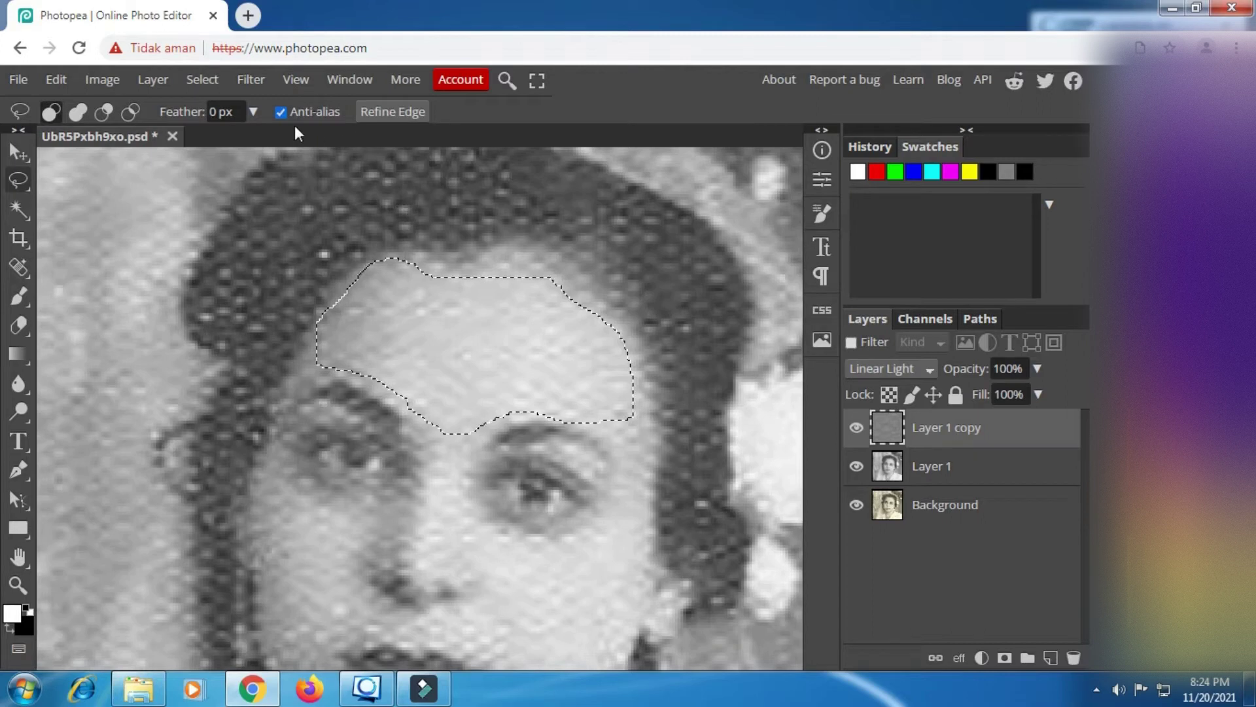
pyautogui.click(229, 112)
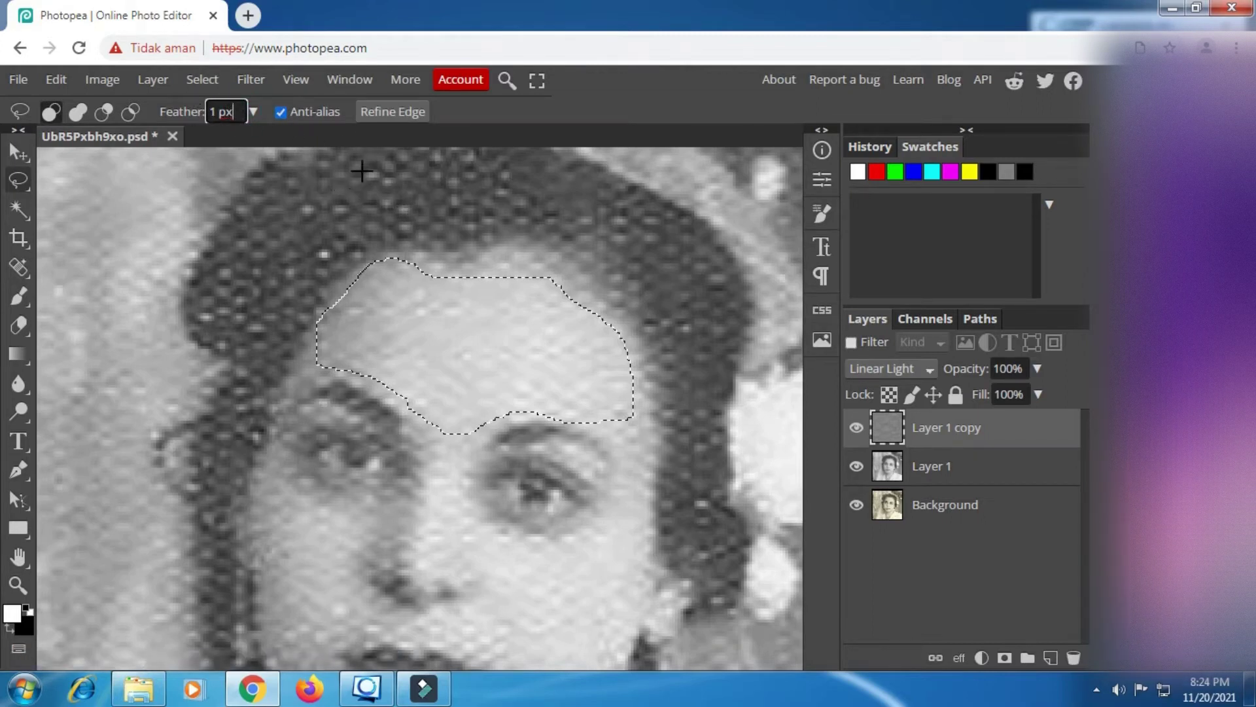
# Apply a Gaussian Blur with a radius of about 2.1 px to the selected forehead and deselect it.
pyautogui.click(262, 79)
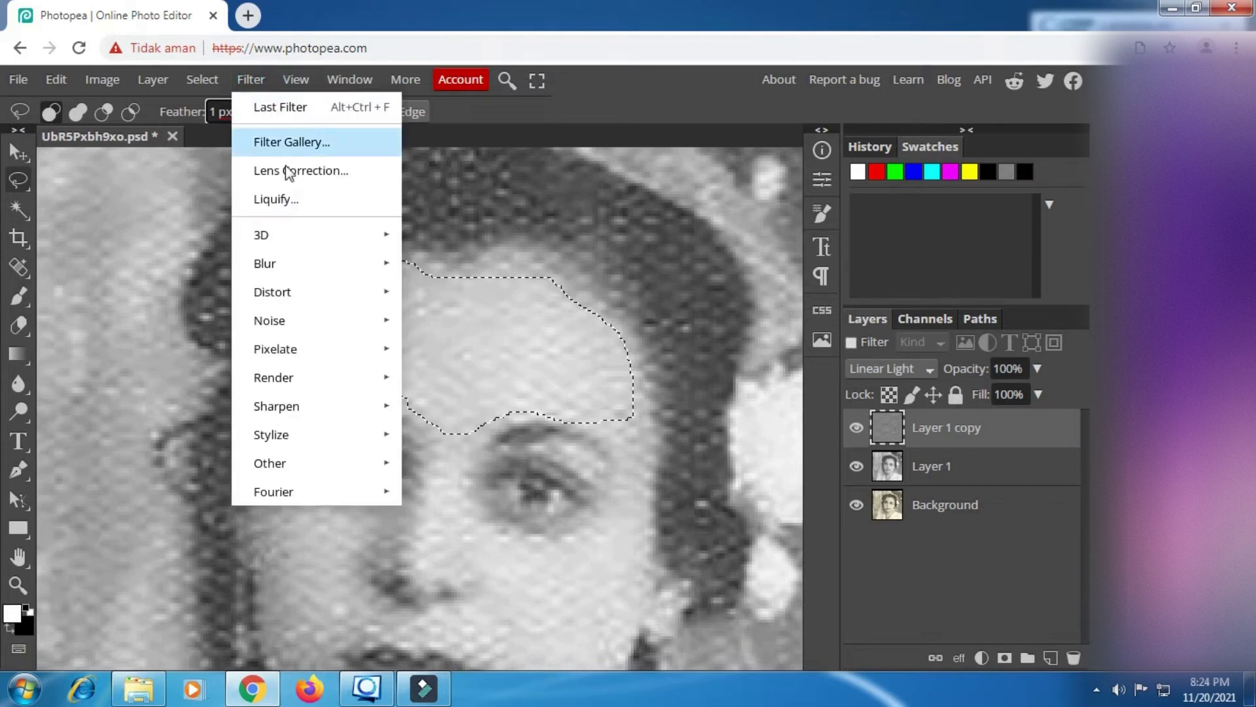
pyautogui.moveTo(291, 265)
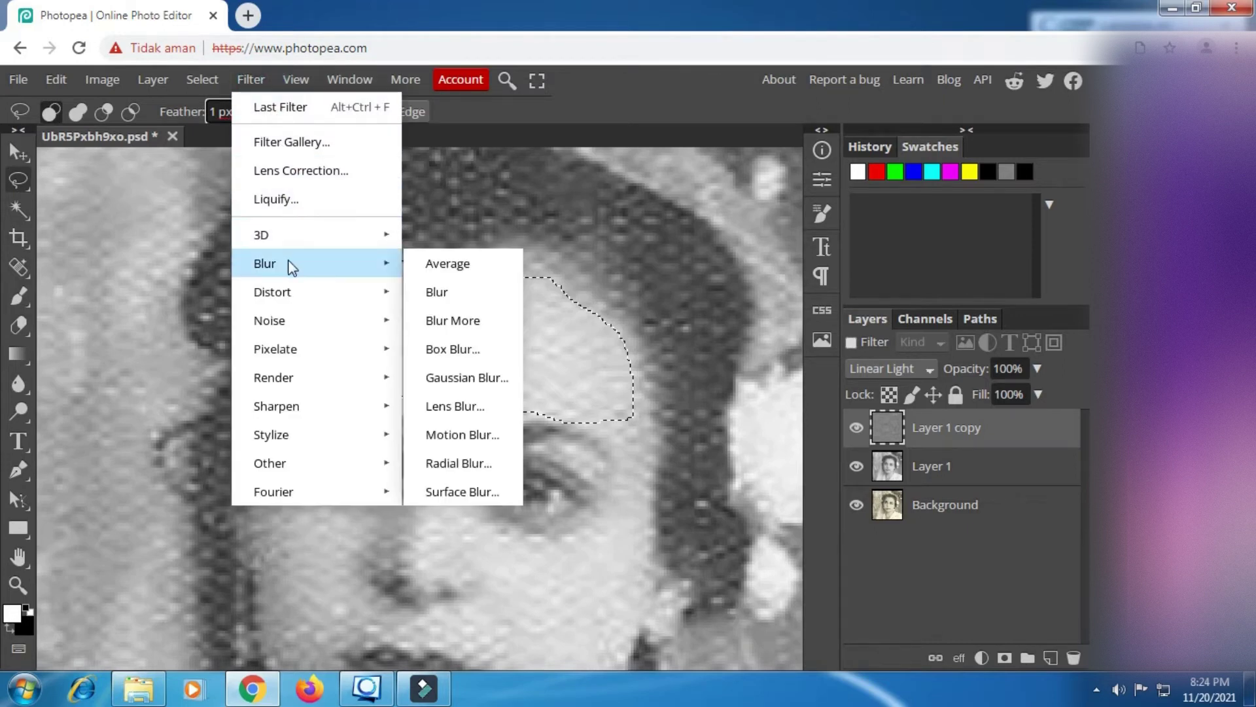
pyautogui.click(461, 378)
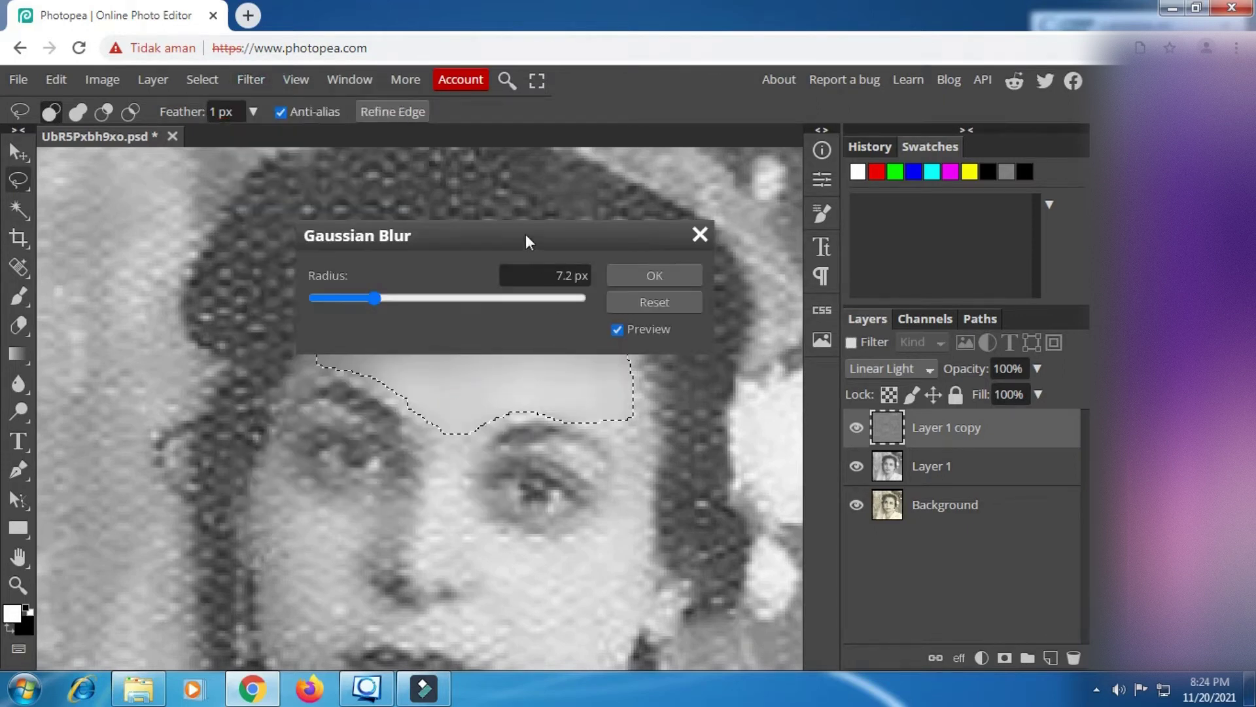
pyautogui.moveTo(527, 242); pyautogui.dragTo(807, 170)
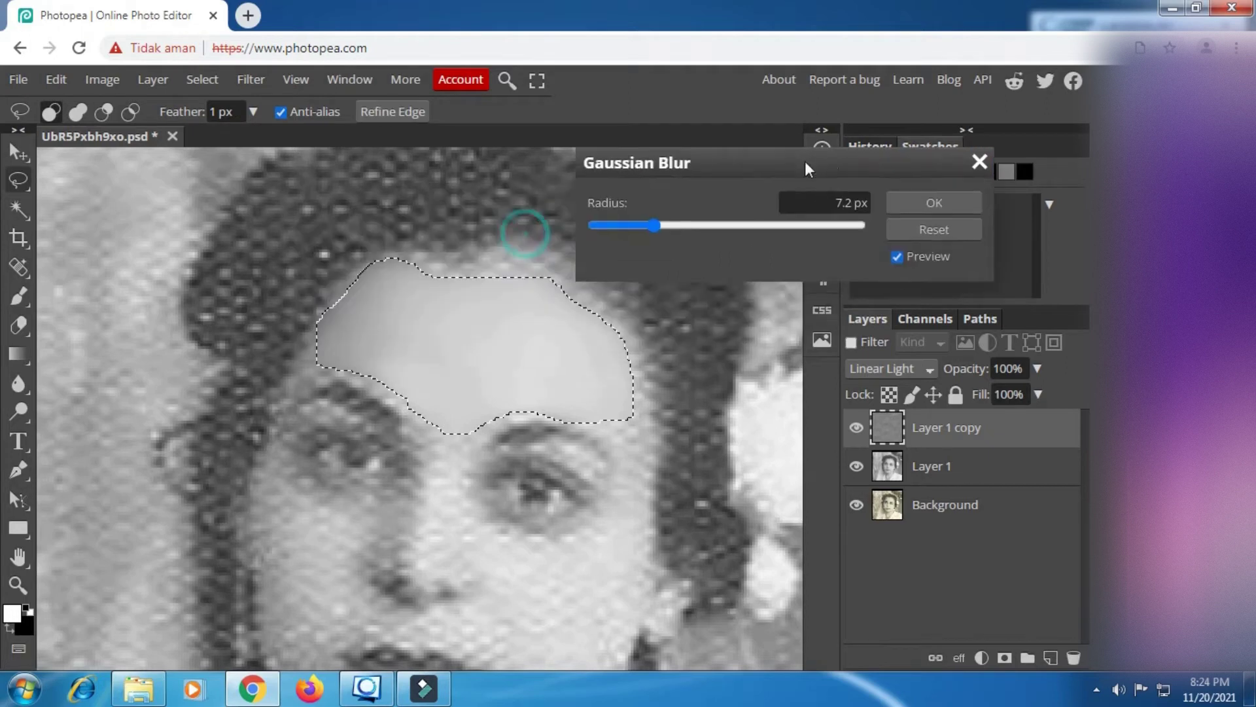
pyautogui.click(658, 226)
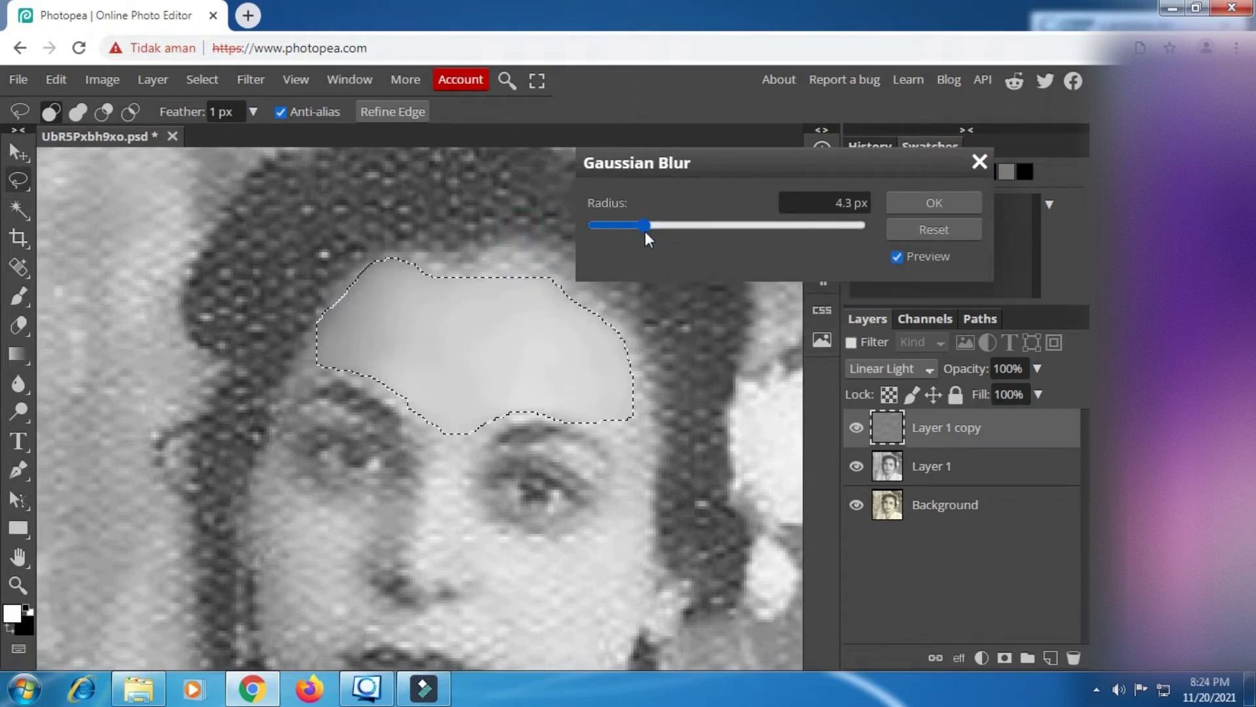
pyautogui.moveTo(645, 231); pyautogui.dragTo(630, 229)
pyautogui.click(641, 226)
pyautogui.click(641, 226)
pyautogui.moveTo(641, 226); pyautogui.dragTo(623, 226)
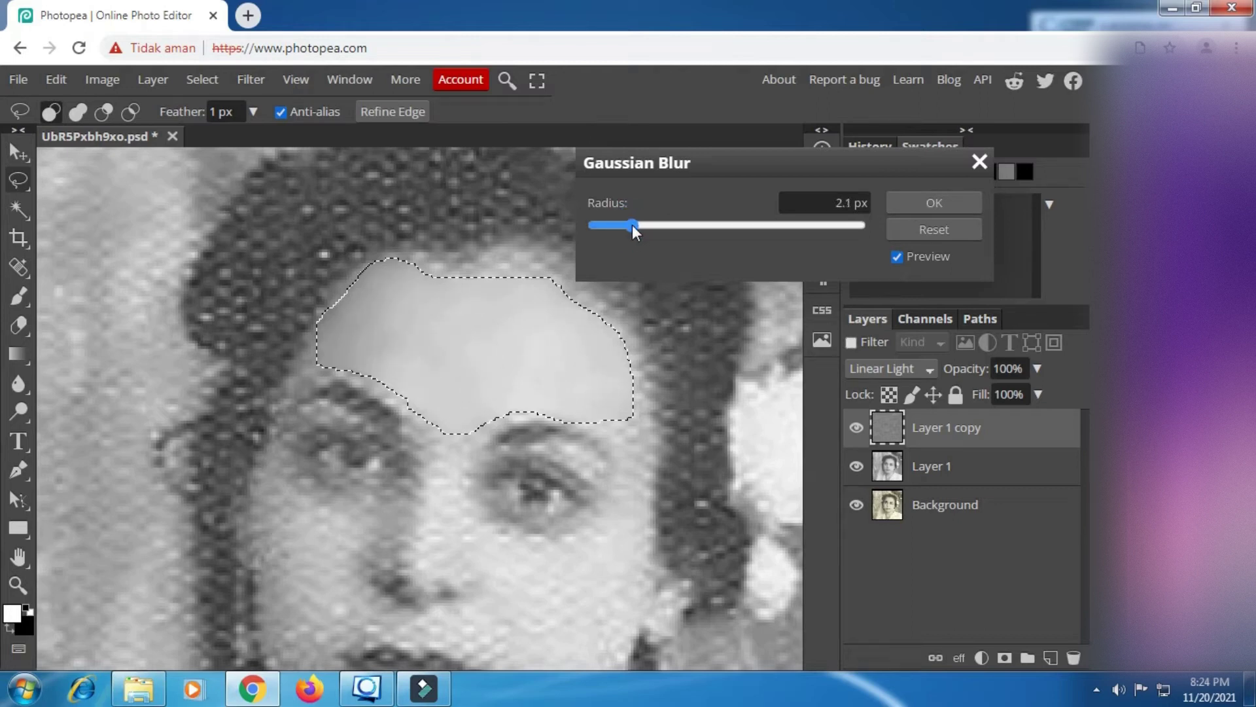
pyautogui.click(914, 211)
pyautogui.hotkey('ctrl', 'd')
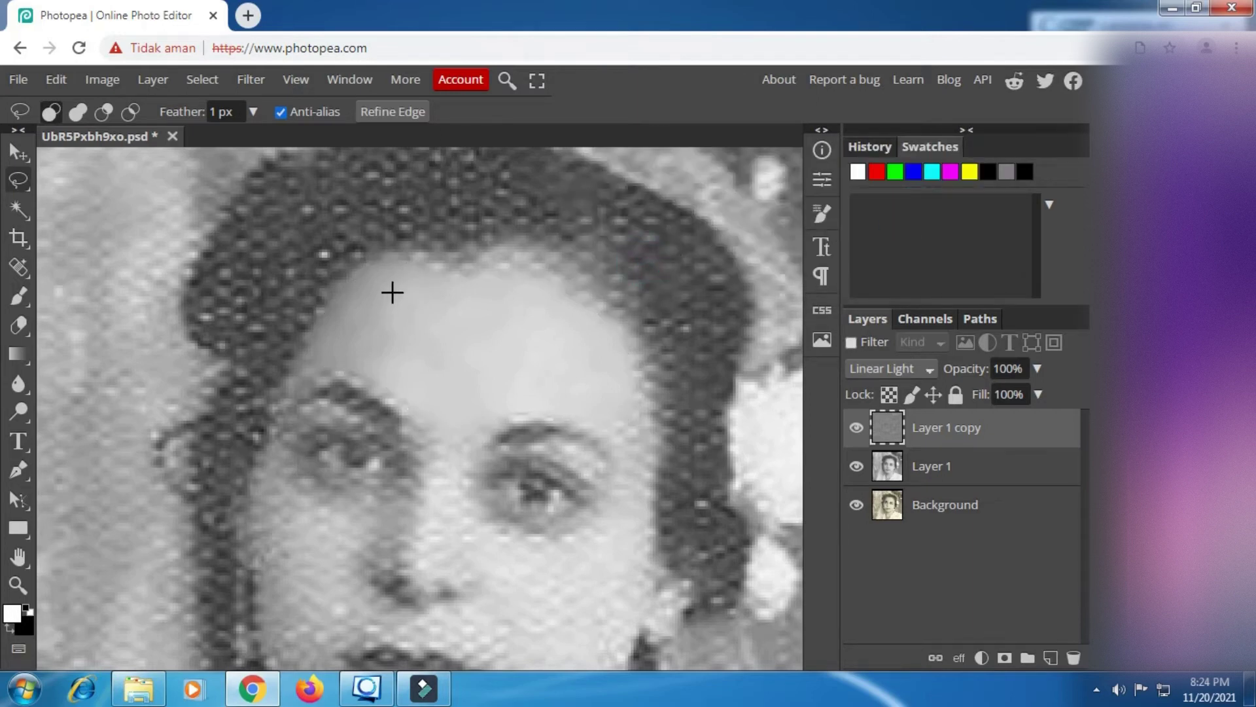
# Lasso the cheek under the image's left eye and reapply the last Gaussian Blur to it.
pyautogui.scroll(-3, 393, 293)
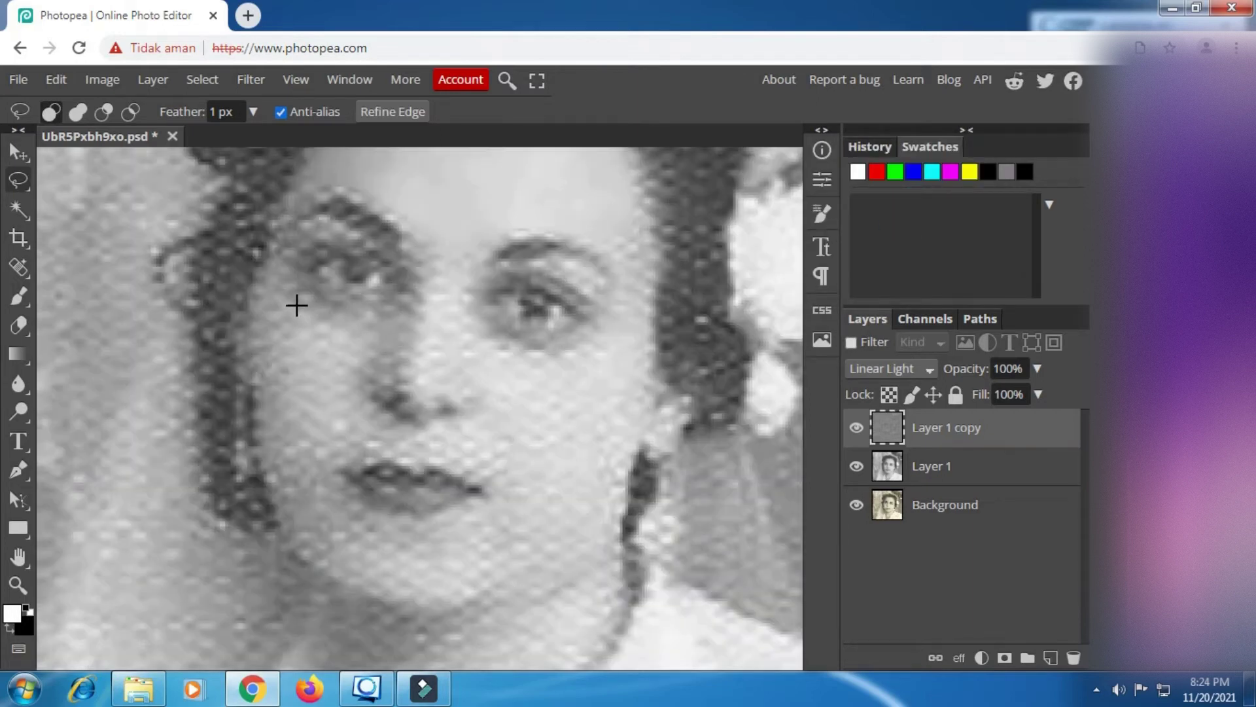
pyautogui.moveTo(281, 291)
pyautogui.mouseDown()
pyautogui.moveTo(373, 318)
pyautogui.moveTo(374, 344)
pyautogui.moveTo(347, 373)
pyautogui.moveTo(347, 438)
pyautogui.moveTo(291, 455)
pyautogui.moveTo(261, 421)
pyautogui.mouseUp()
pyautogui.moveTo(258, 377); pyautogui.dragTo(280, 292)
pyautogui.click(247, 80)
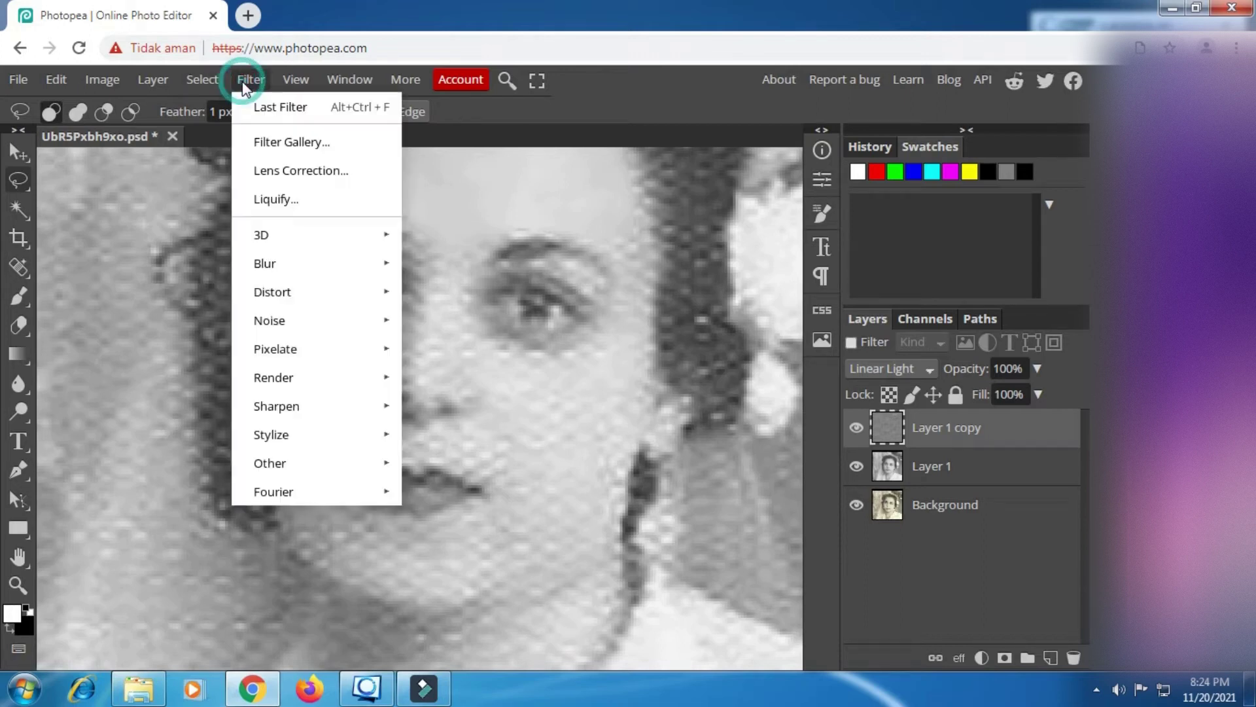
pyautogui.click(297, 112)
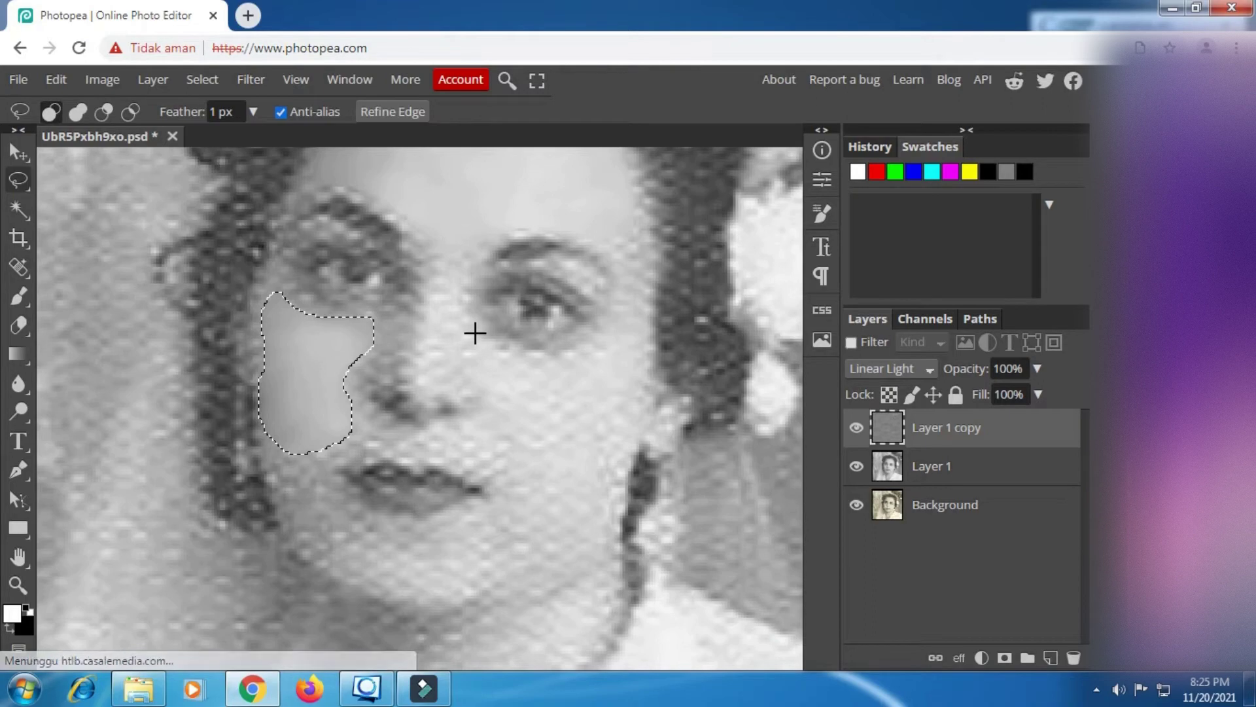
# Clear the cheek selection, lasso two more facial skin patches and reapply the last blur to each.
pyautogui.click(461, 287)
pyautogui.scroll(2, 460, 399)
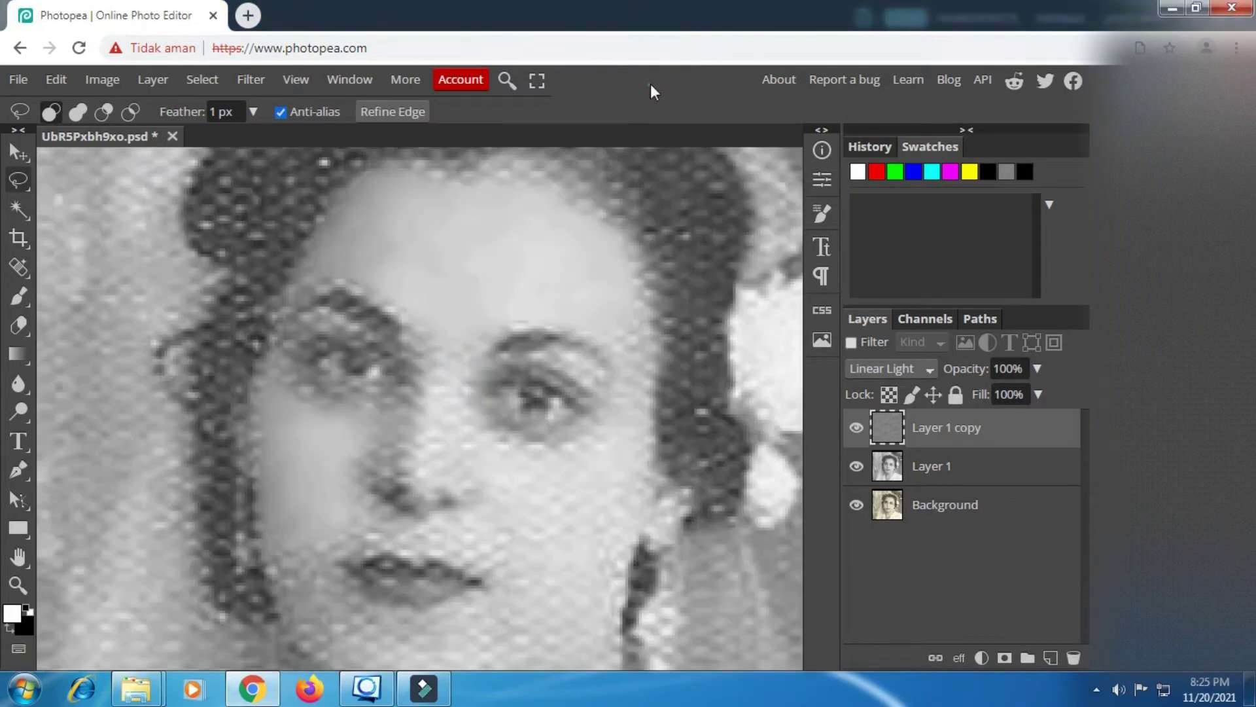
pyautogui.scroll(1, 473, 292)
pyautogui.moveTo(483, 250)
pyautogui.mouseDown()
pyautogui.moveTo(482, 322)
pyautogui.moveTo(483, 253)
pyautogui.mouseUp()
pyautogui.click(250, 80)
pyautogui.click(298, 112)
pyautogui.moveTo(487, 322)
pyautogui.mouseDown()
pyautogui.moveTo(484, 415)
pyautogui.moveTo(487, 324)
pyautogui.mouseUp()
pyautogui.click(251, 79)
pyautogui.click(267, 113)
# Lasso textured skin patches on the lower face and smooth them with the last blur filter.
pyautogui.scroll(-2, 523, 367)
pyautogui.moveTo(539, 370)
pyautogui.mouseDown()
pyautogui.moveTo(615, 379)
pyautogui.moveTo(578, 353)
pyautogui.moveTo(618, 370)
pyautogui.mouseUp()
pyautogui.click(250, 80)
pyautogui.moveTo(469, 359); pyautogui.dragTo(465, 366)
pyautogui.click(251, 80)
pyautogui.click(273, 108)
# Lasso the skin beside and below the left corner of the mouth and reapply the last blur.
pyautogui.moveTo(300, 353); pyautogui.dragTo(314, 373)
pyautogui.click(251, 79)
pyautogui.click(247, 112)
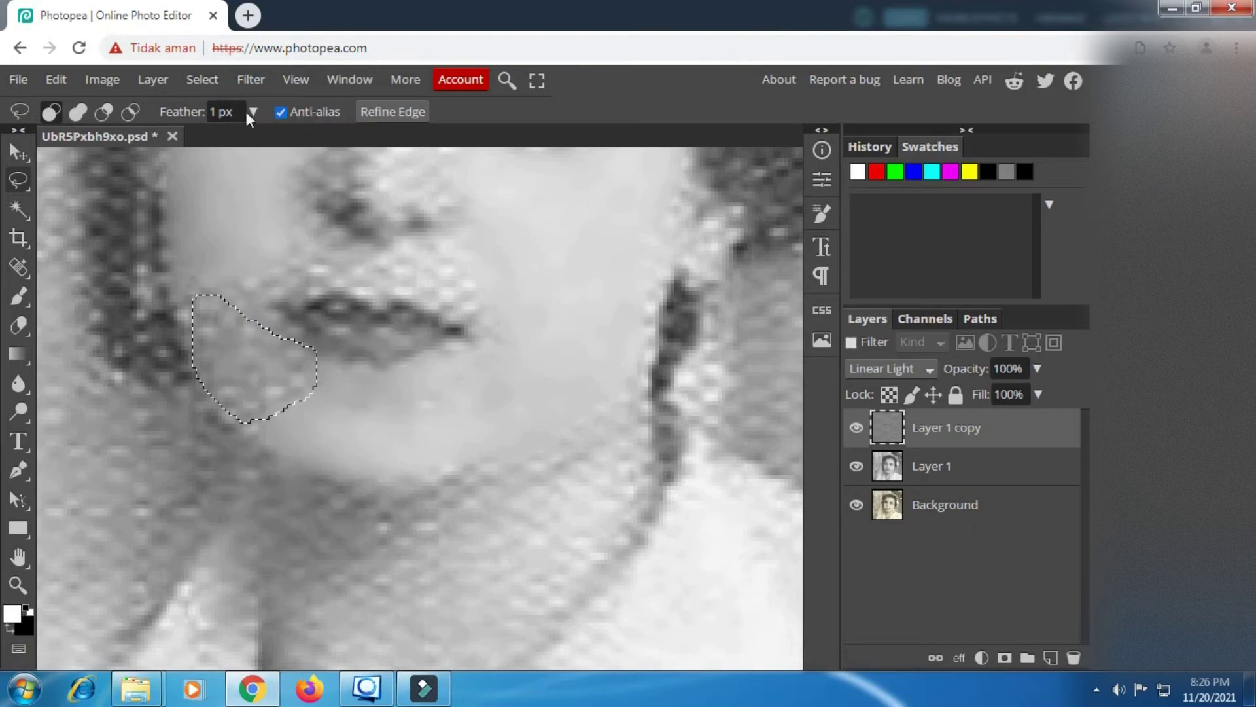
# Lasso the right side of the neck below the jaw and reapply the last Gaussian Blur.
pyautogui.moveTo(327, 282); pyautogui.dragTo(411, 404)
pyautogui.moveTo(356, 396); pyautogui.dragTo(272, 426)
pyautogui.moveTo(513, 422); pyautogui.dragTo(437, 272)
pyautogui.moveTo(595, 274); pyautogui.dragTo(586, 265)
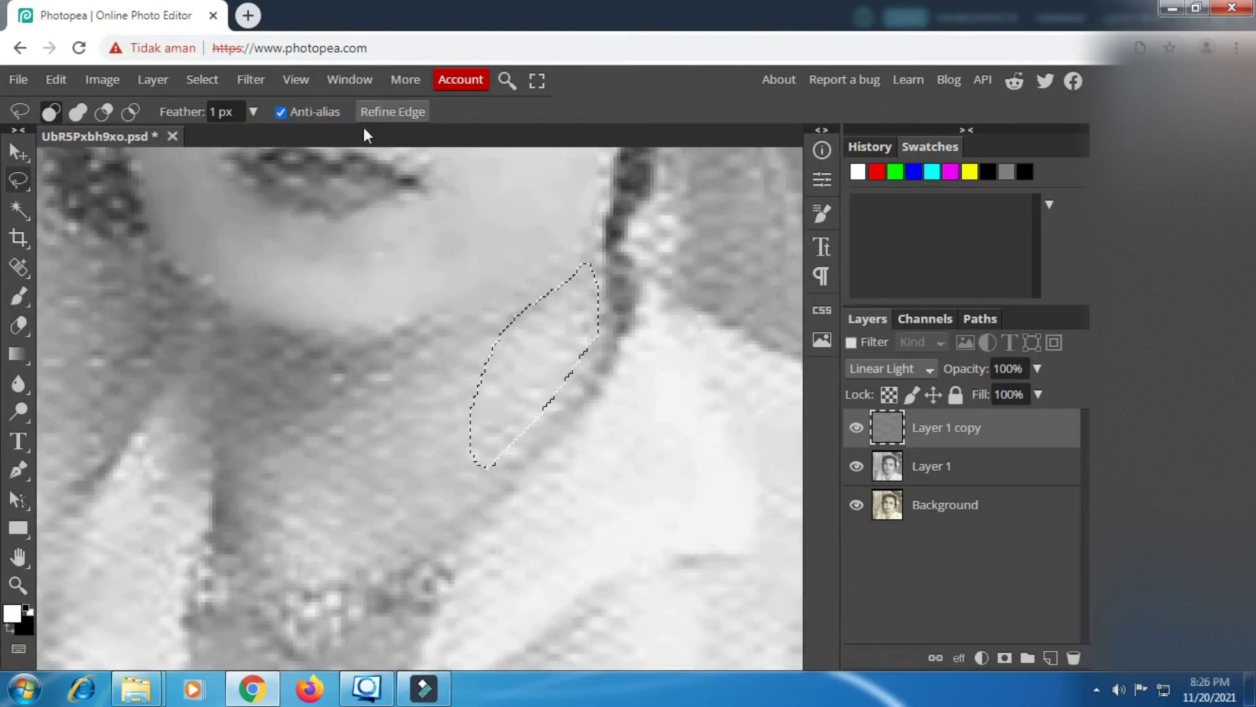
pyautogui.click(251, 79)
pyautogui.click(268, 111)
# Lasso two further patches of neck skin under the chin and blur each with the last filter.
pyautogui.moveTo(499, 345)
pyautogui.mouseDown()
pyautogui.moveTo(390, 362)
pyautogui.moveTo(488, 342)
pyautogui.moveTo(449, 387)
pyautogui.mouseUp()
pyautogui.click(250, 80)
pyautogui.click(268, 111)
pyautogui.moveTo(468, 288); pyautogui.dragTo(458, 298)
pyautogui.click(251, 79)
pyautogui.click(268, 111)
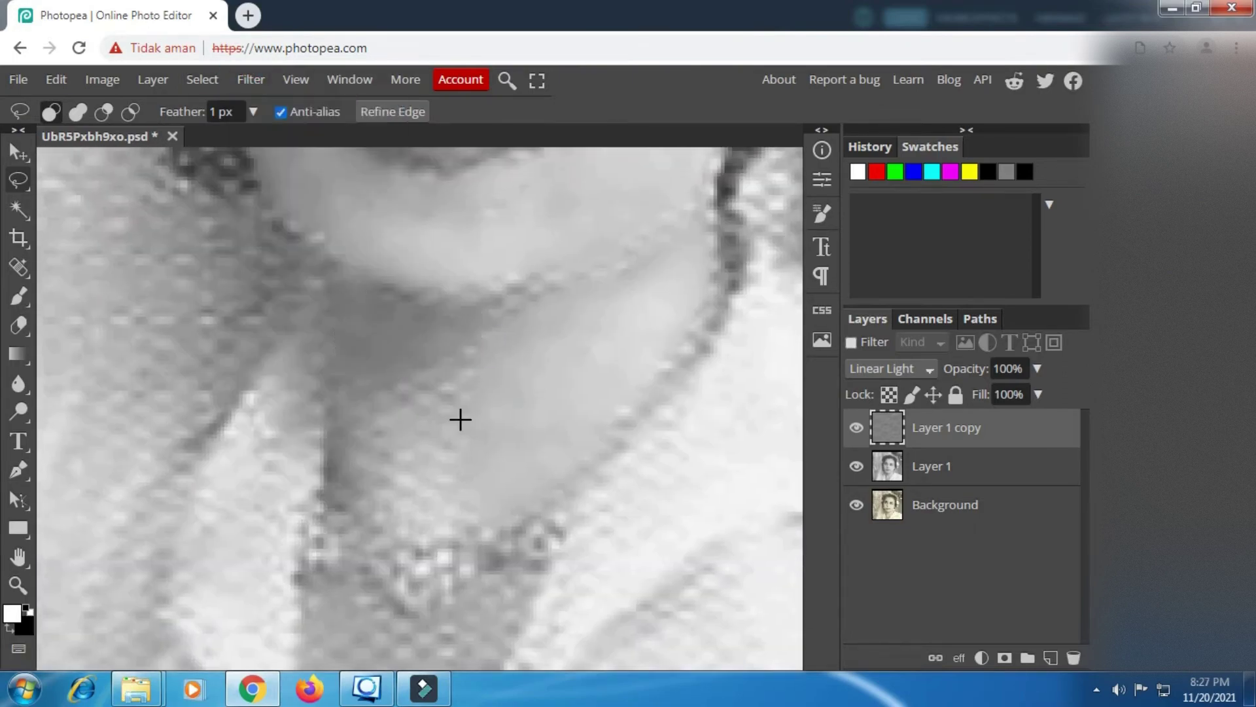
# Lasso the textured neck skin below the chin and smooth it with the last blur filter.
pyautogui.moveTo(460, 418); pyautogui.dragTo(458, 365)
pyautogui.moveTo(492, 268); pyautogui.dragTo(488, 282)
pyautogui.click(250, 80)
pyautogui.click(299, 111)
pyautogui.click(250, 80)
pyautogui.click(269, 111)
# Lasso the patch at the base of the neck by the photo's lower edge and reapply the last filter.
pyautogui.moveTo(477, 350); pyautogui.dragTo(375, 159)
pyautogui.moveTo(224, 329); pyautogui.dragTo(277, 373)
pyautogui.click(250, 80)
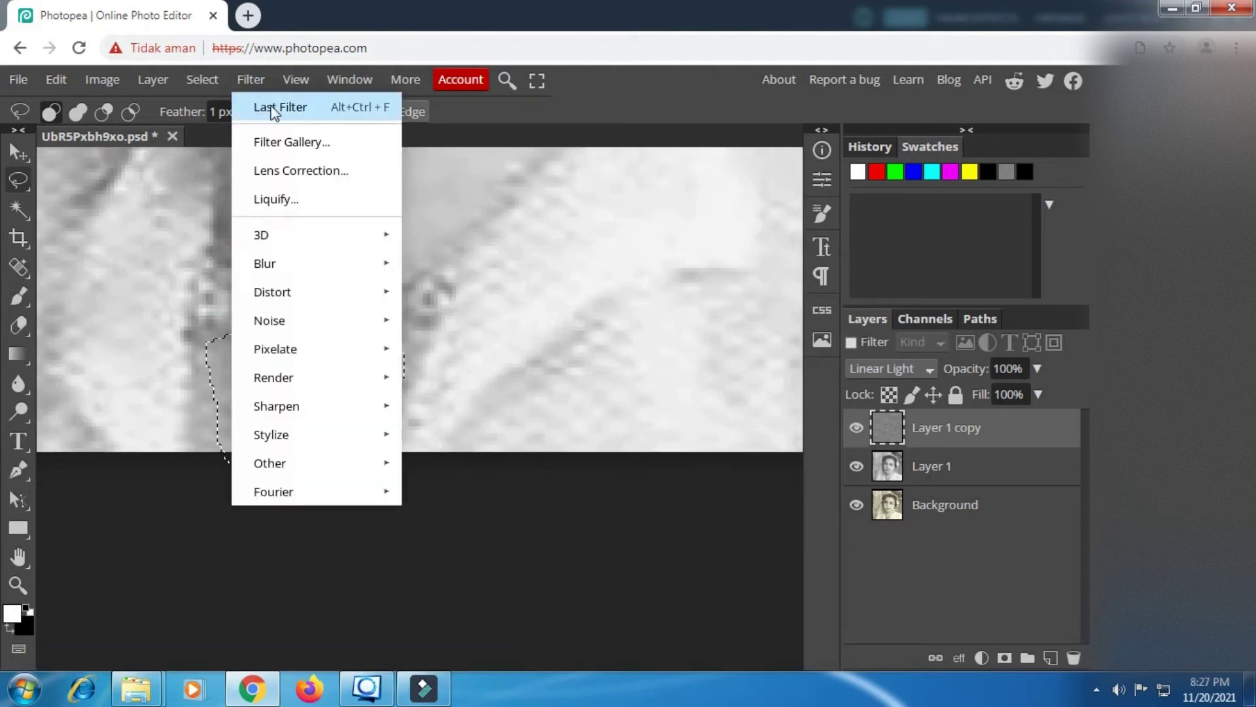
pyautogui.click(272, 111)
# Lasso leftover textured skin further up from the neck and reapply the last blur to it.
pyautogui.moveTo(386, 190); pyautogui.dragTo(417, 588)
pyautogui.moveTo(429, 320); pyautogui.dragTo(422, 322)
pyautogui.moveTo(288, 315); pyautogui.dragTo(279, 315)
pyautogui.moveTo(465, 314); pyautogui.dragTo(466, 455)
pyautogui.moveTo(416, 322); pyautogui.dragTo(400, 316)
pyautogui.click(251, 80)
pyautogui.click(269, 107)
# Lasso more leftover textured skin higher on the face and smooth it with the last filter.
pyautogui.moveTo(470, 368); pyautogui.dragTo(476, 488)
pyautogui.moveTo(379, 333); pyautogui.dragTo(386, 335)
pyautogui.moveTo(490, 393); pyautogui.dragTo(313, 305)
pyautogui.moveTo(477, 224)
pyautogui.mouseDown()
pyautogui.moveTo(465, 311)
pyautogui.moveTo(476, 229)
pyautogui.mouseUp()
pyautogui.click(250, 79)
pyautogui.click(270, 110)
# Lasso the dark hair section right of the forehead, from the upper hairline down to beside the white flower.
pyautogui.moveTo(197, 426); pyautogui.dragTo(322, 524)
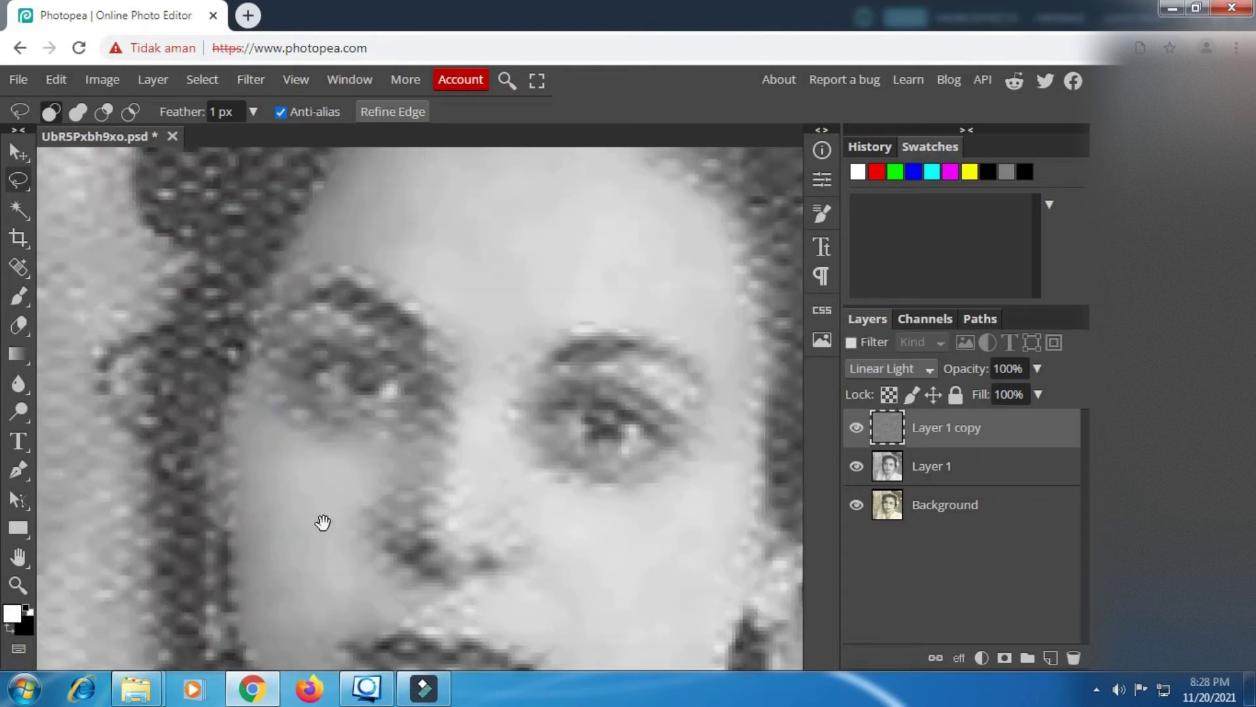
pyautogui.moveTo(439, 556); pyautogui.dragTo(429, 286)
pyautogui.hotkey('ctrl', '-')
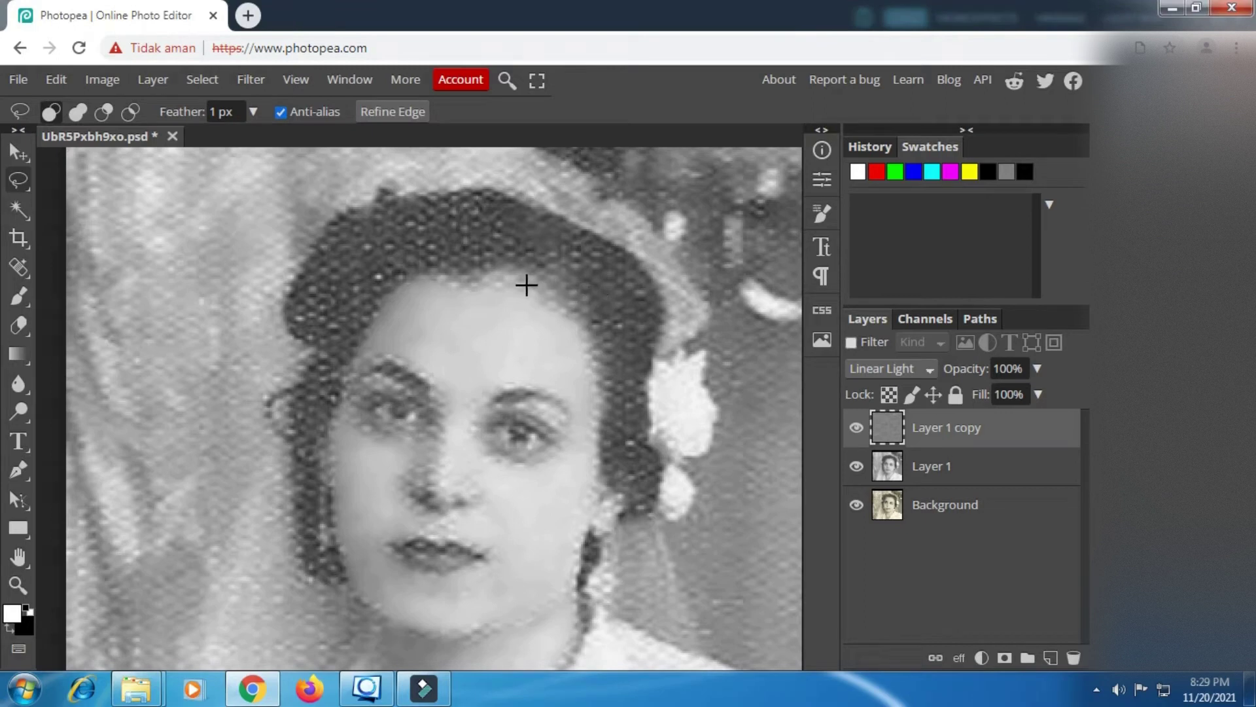
pyautogui.moveTo(539, 273); pyautogui.dragTo(575, 300)
pyautogui.moveTo(600, 352)
pyautogui.mouseDown()
pyautogui.moveTo(609, 402)
pyautogui.moveTo(638, 410)
pyautogui.mouseUp()
pyautogui.moveTo(649, 364); pyautogui.dragTo(665, 329)
pyautogui.moveTo(645, 263); pyautogui.dragTo(615, 240)
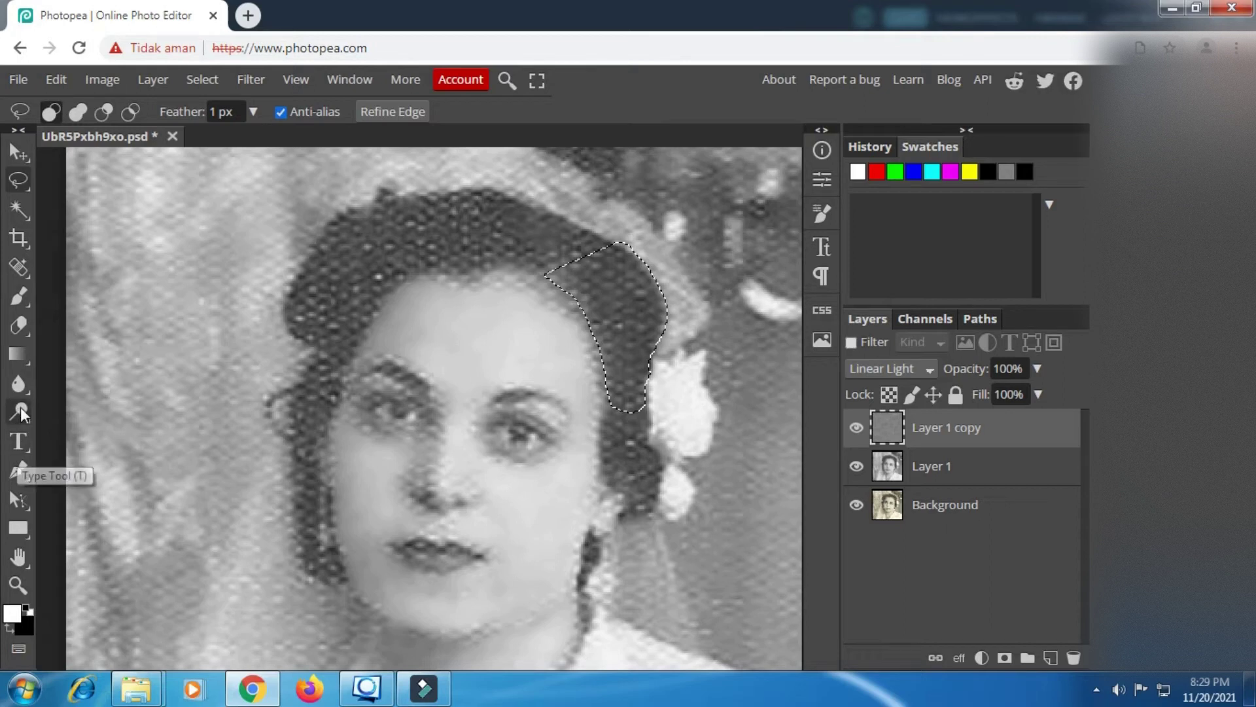
# Set up the Smudge Tool with 25% strength and the 80 px textured brush tip.
pyautogui.rightClick(21, 385)
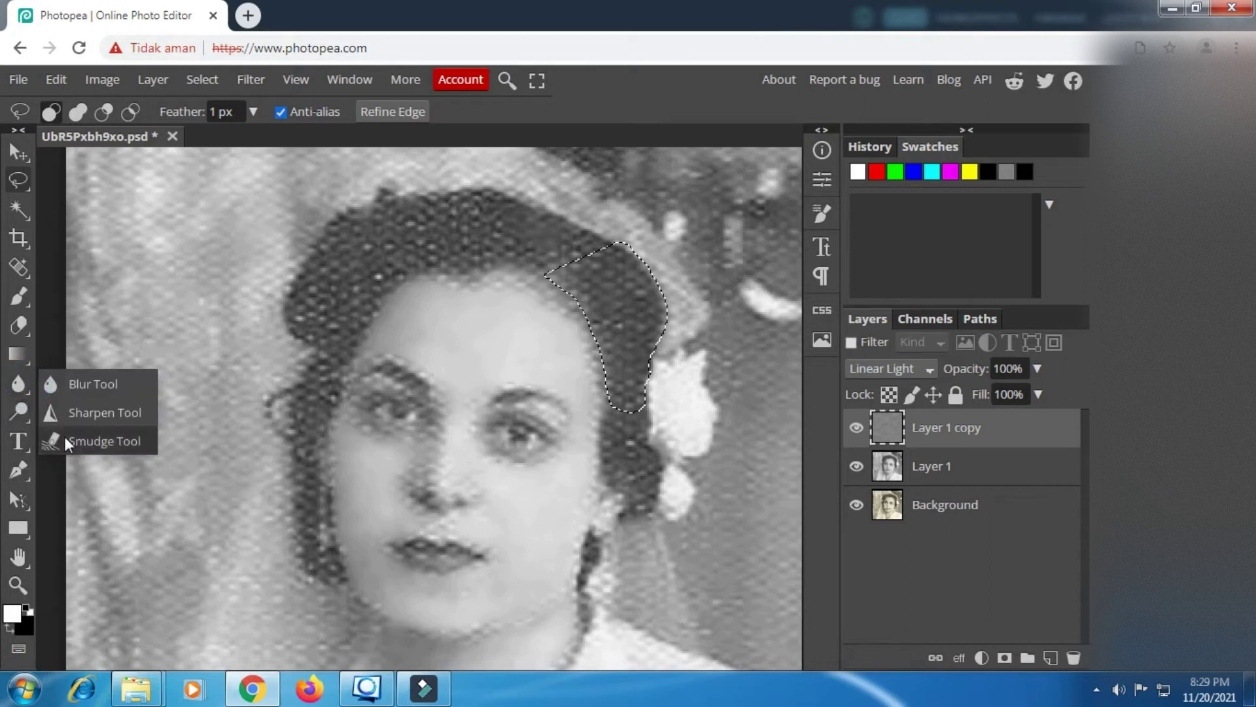
pyautogui.click(99, 442)
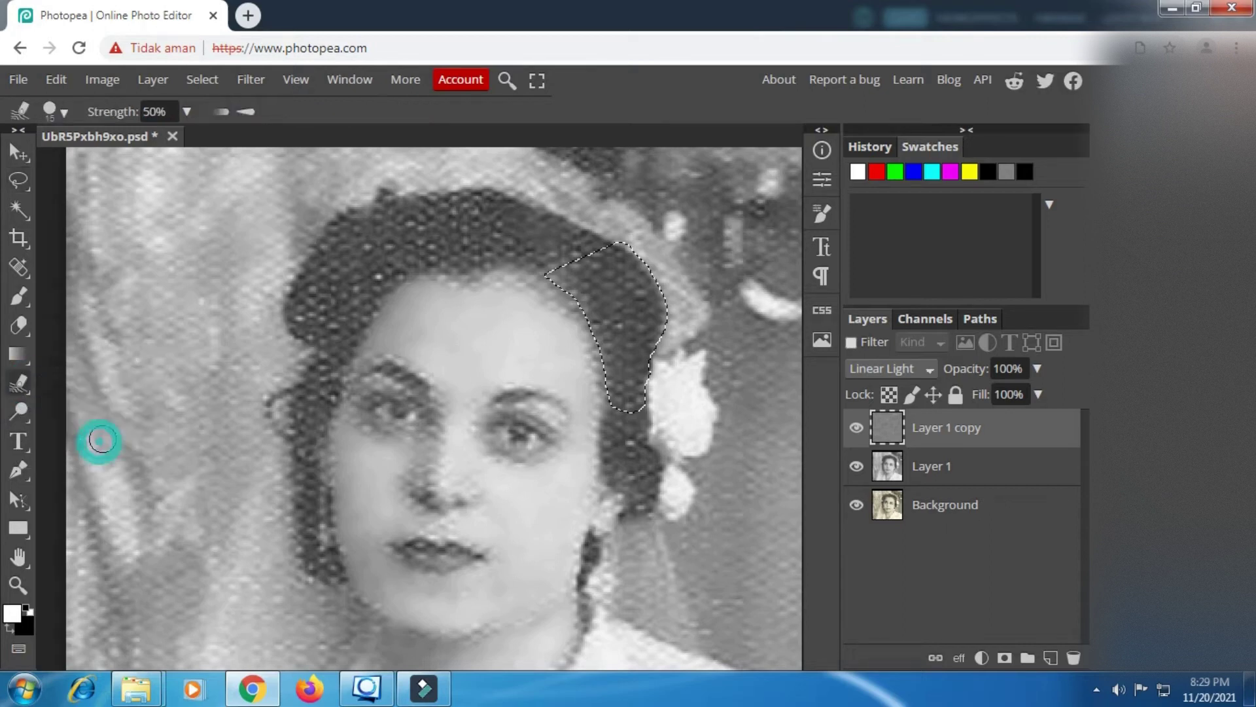
pyautogui.click(187, 112)
pyautogui.moveTo(160, 145); pyautogui.dragTo(115, 140)
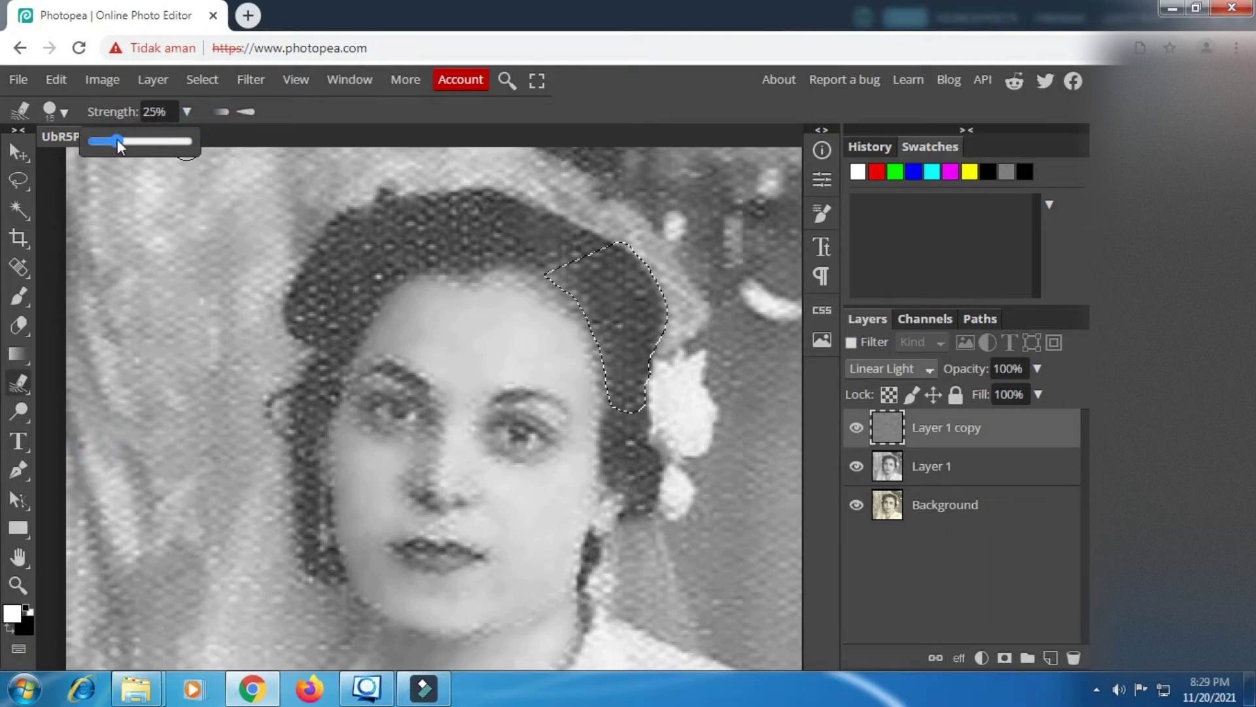
pyautogui.moveTo(118, 143); pyautogui.dragTo(121, 142)
pyautogui.click(580, 96)
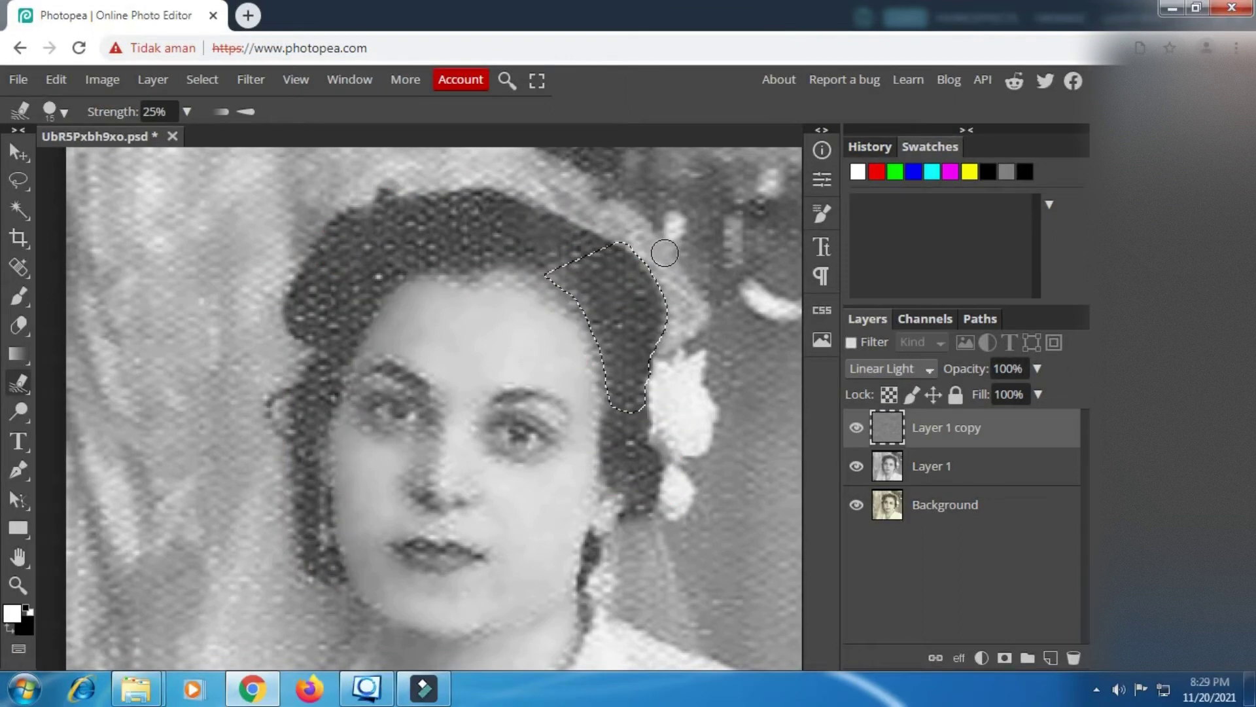
pyautogui.rightClick(699, 235)
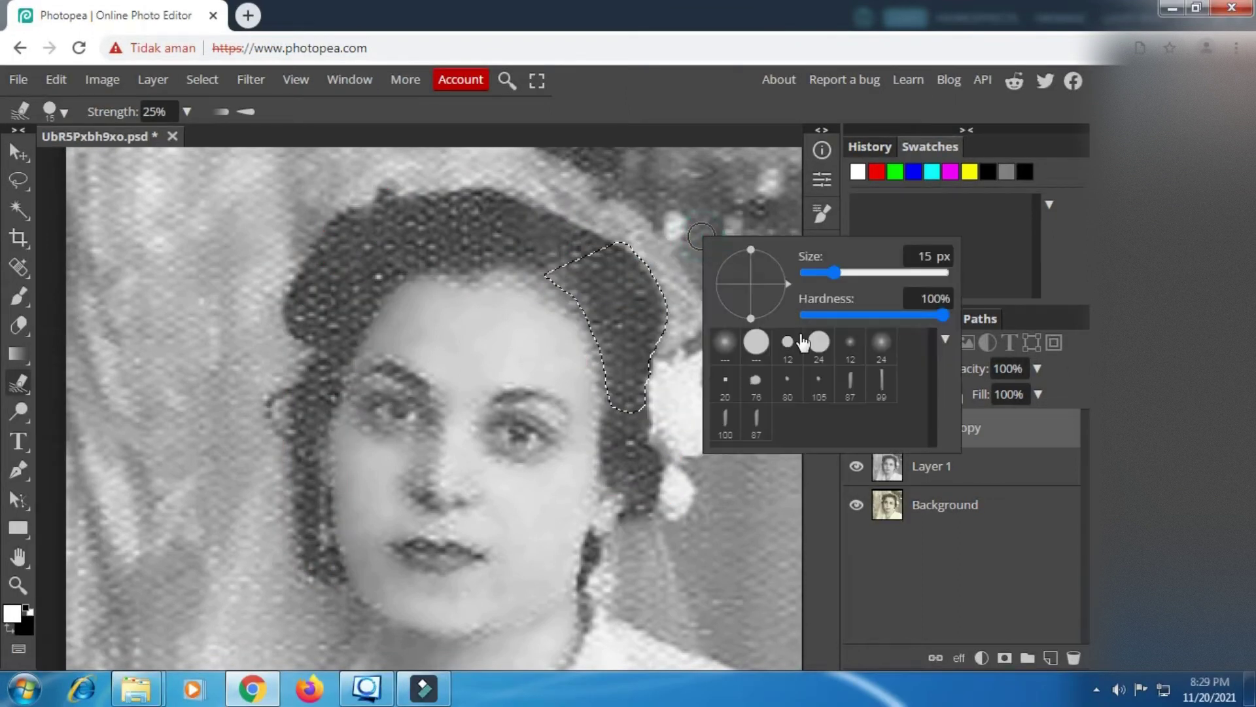
pyautogui.click(789, 387)
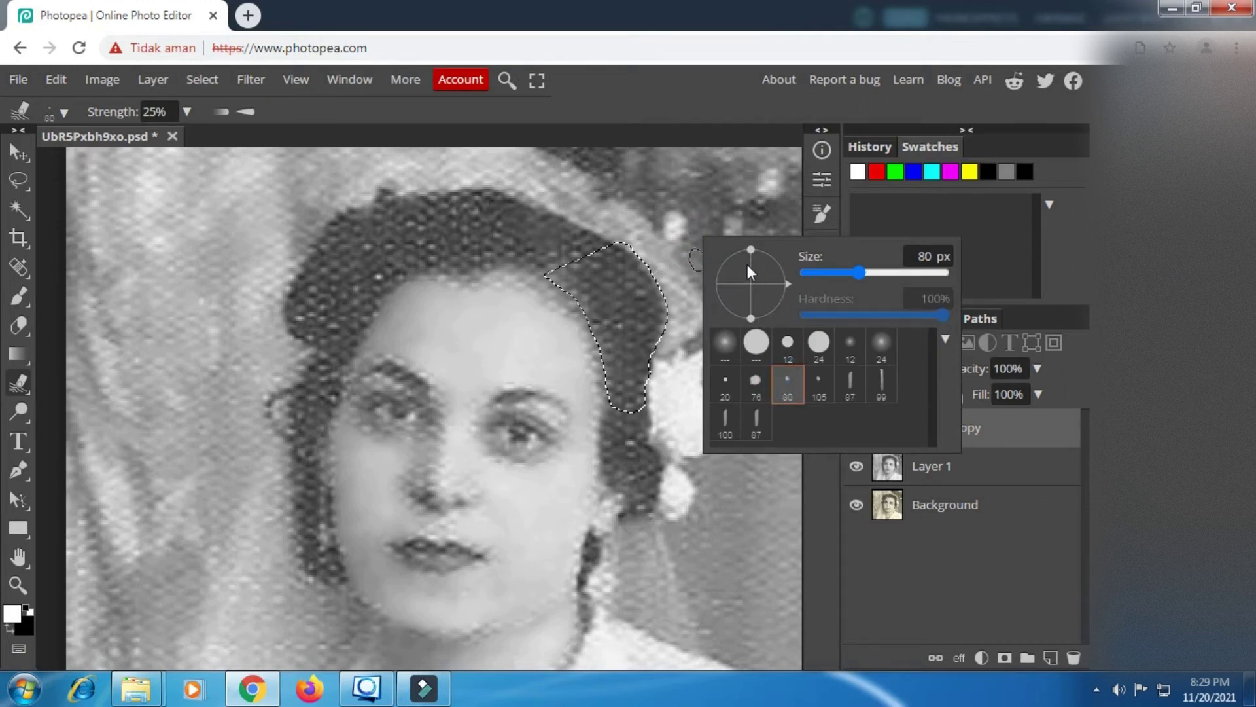
pyautogui.click(763, 103)
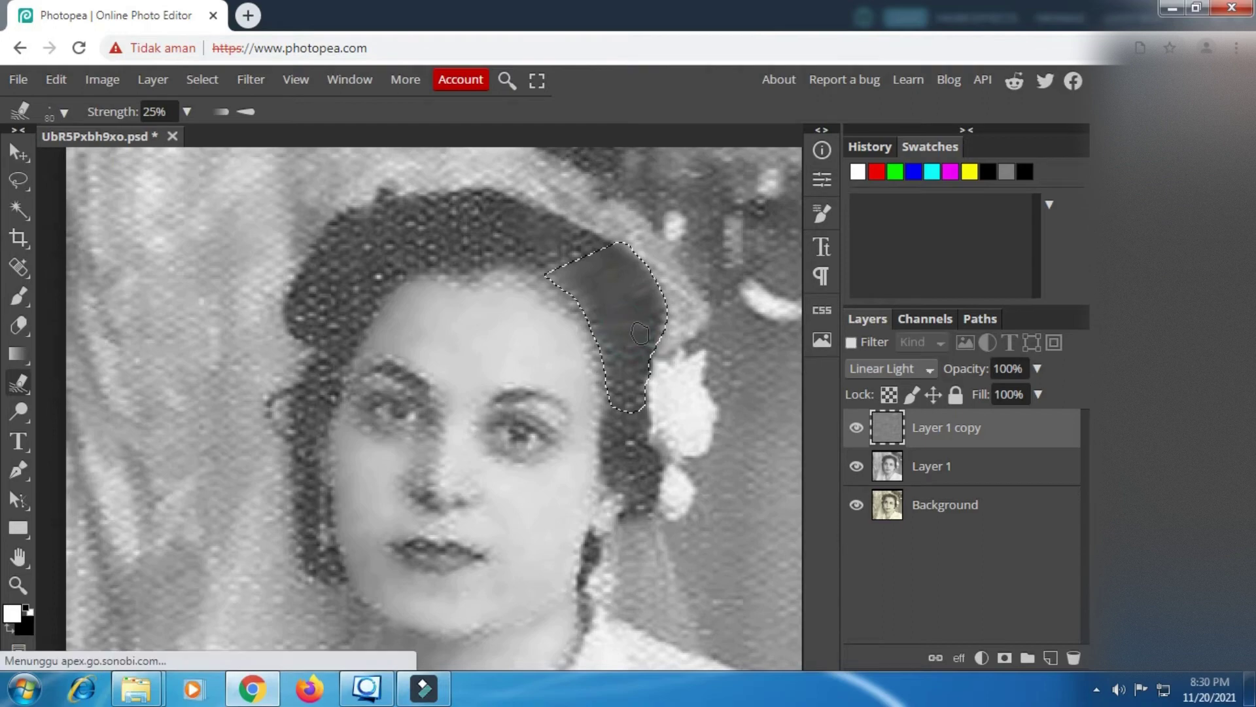
# Smudge away the texture throughout the selected hair section right of the forehead, down to the white flower.
pyautogui.hscroll(-1, 647, 335)
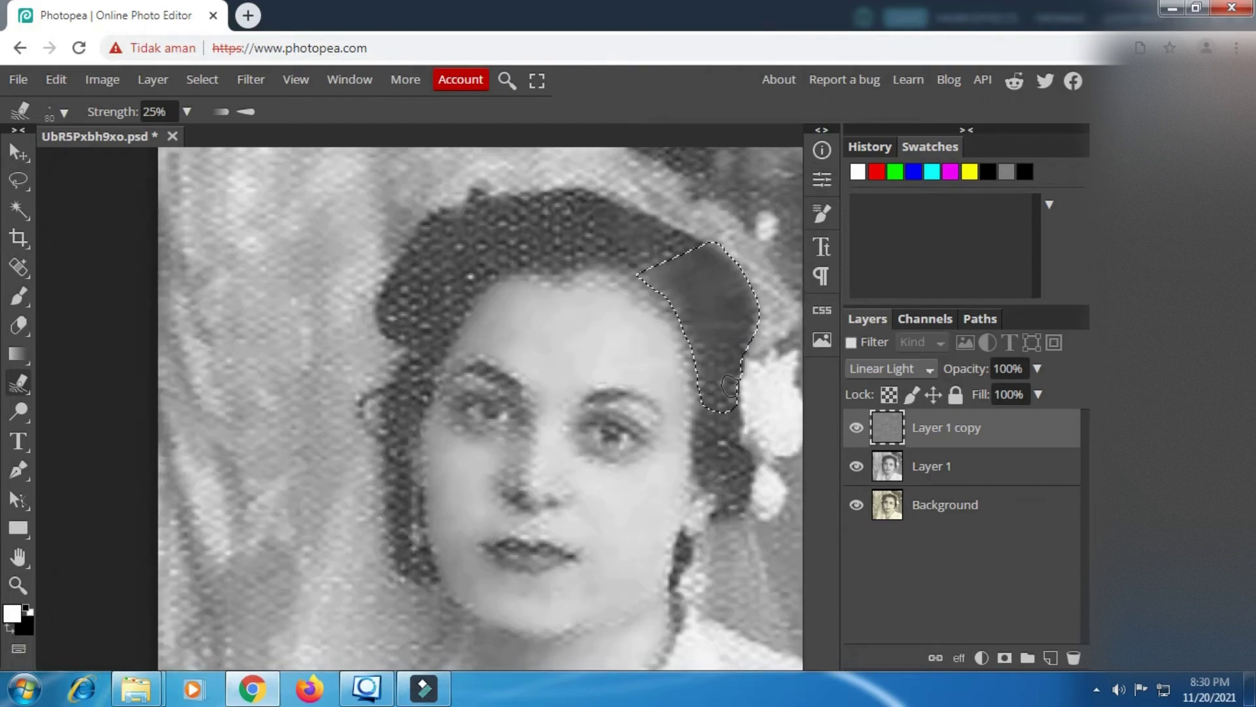
pyautogui.scroll(4, 730, 386)
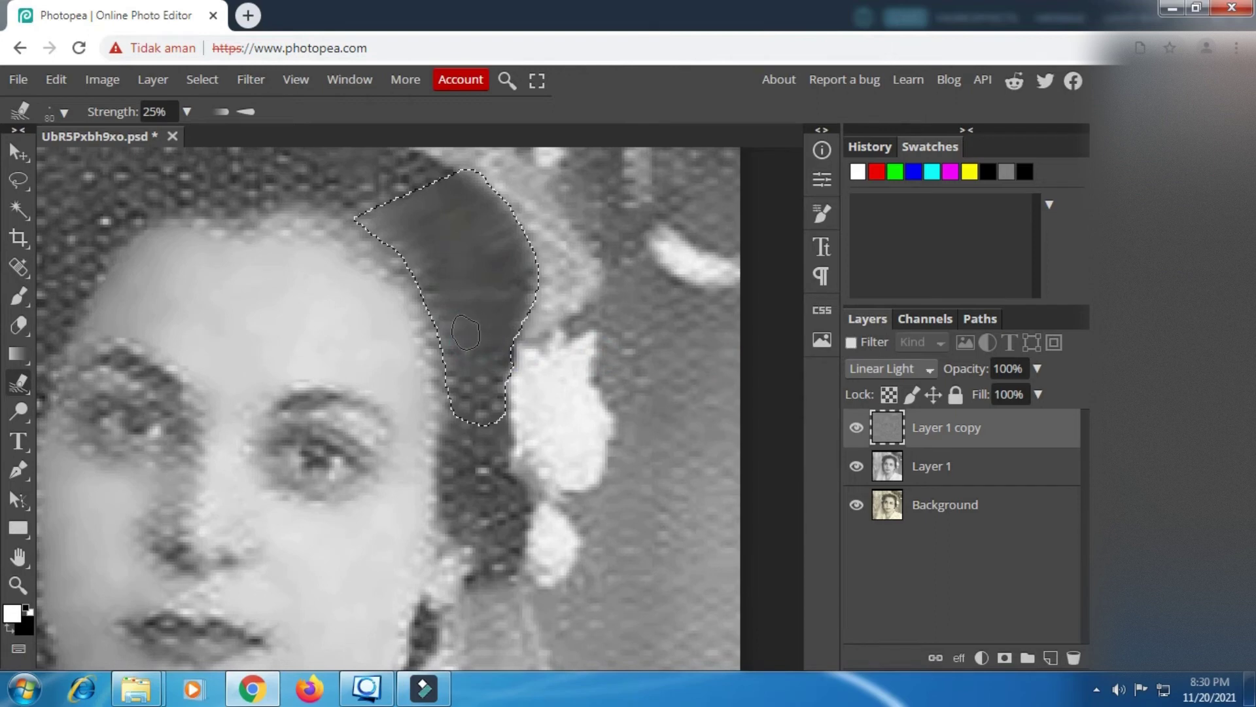
pyautogui.moveTo(481, 344)
pyautogui.mouseDown()
pyautogui.moveTo(454, 363)
pyautogui.moveTo(507, 363)
pyautogui.moveTo(505, 386)
pyautogui.moveTo(484, 400)
pyautogui.mouseUp()
pyautogui.moveTo(495, 307)
pyautogui.mouseDown()
pyautogui.moveTo(546, 266)
pyautogui.moveTo(537, 232)
pyautogui.mouseUp()
pyautogui.moveTo(412, 223)
pyautogui.mouseDown()
pyautogui.moveTo(384, 233)
pyautogui.moveTo(485, 177)
pyautogui.mouseUp()
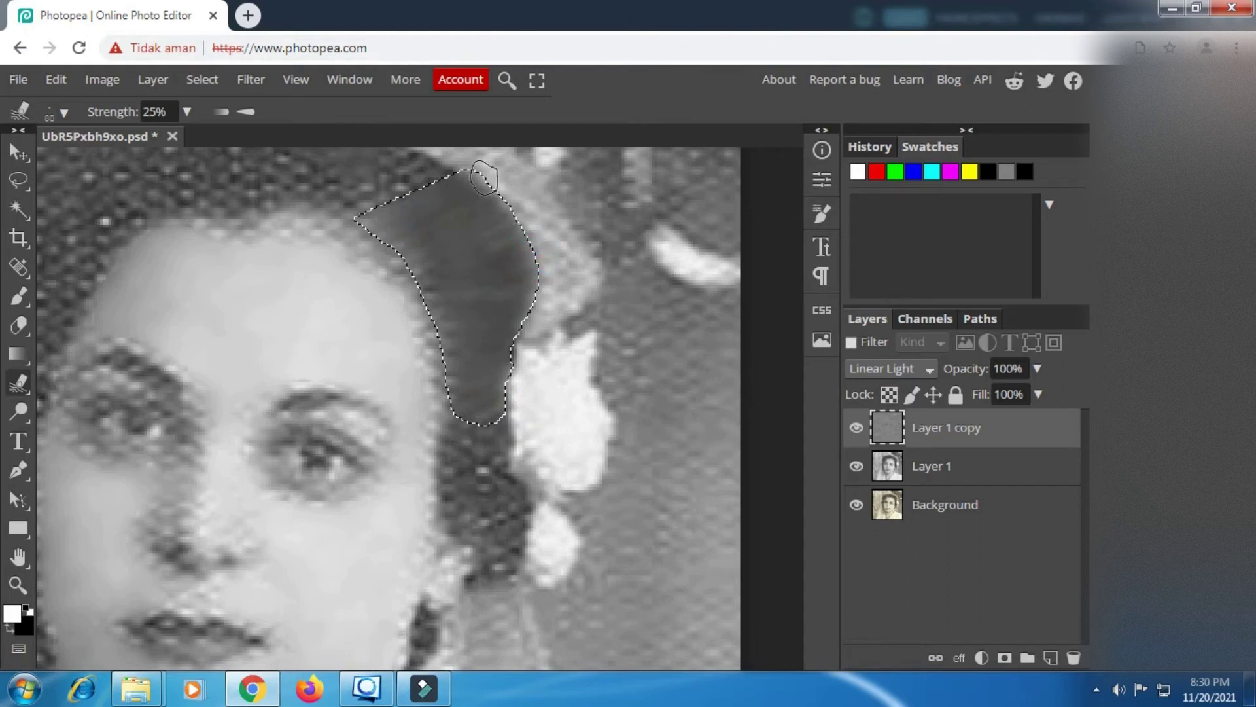
pyautogui.moveTo(442, 248)
pyautogui.mouseDown()
pyautogui.moveTo(425, 250)
pyautogui.moveTo(485, 286)
pyautogui.moveTo(494, 419)
pyautogui.mouseUp()
# Lasso the lower hair section between the right cheek and the white flowers, and smudge its texture smooth.
pyautogui.click(19, 178)
pyautogui.moveTo(448, 414)
pyautogui.mouseDown()
pyautogui.moveTo(434, 479)
pyautogui.moveTo(457, 535)
pyautogui.moveTo(485, 544)
pyautogui.moveTo(483, 567)
pyautogui.moveTo(511, 571)
pyautogui.moveTo(528, 517)
pyautogui.mouseUp()
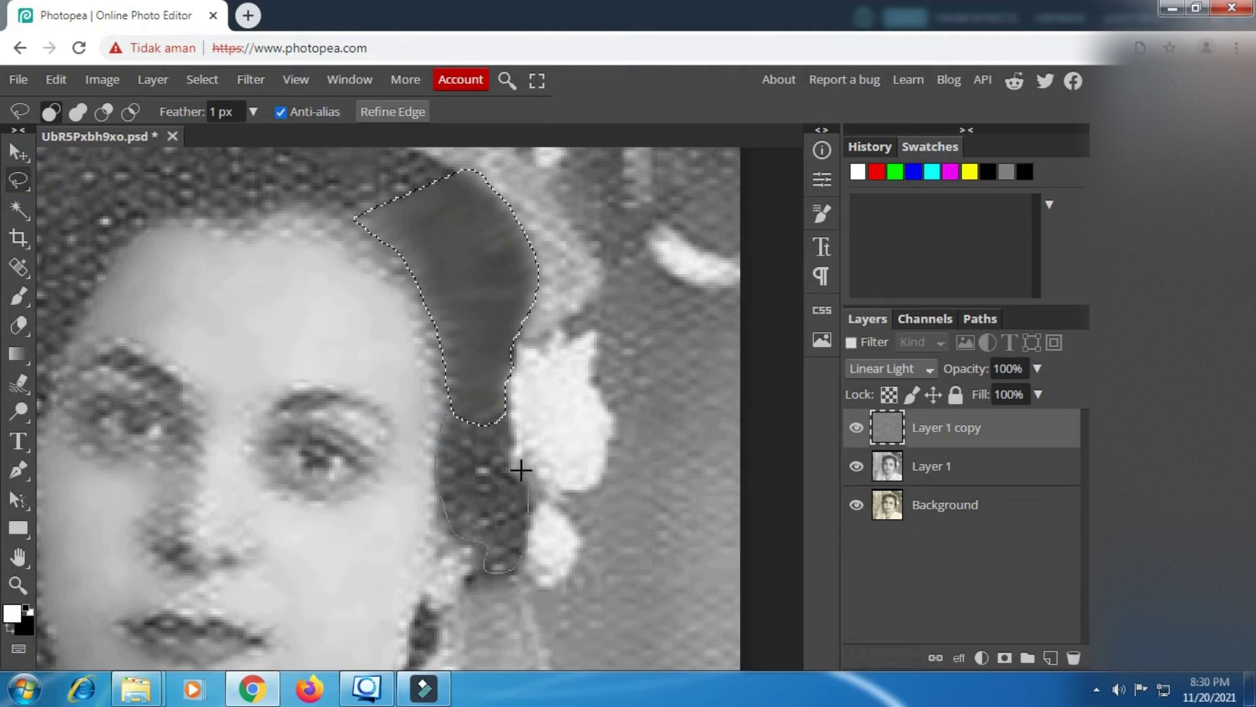
pyautogui.moveTo(513, 424); pyautogui.dragTo(513, 422)
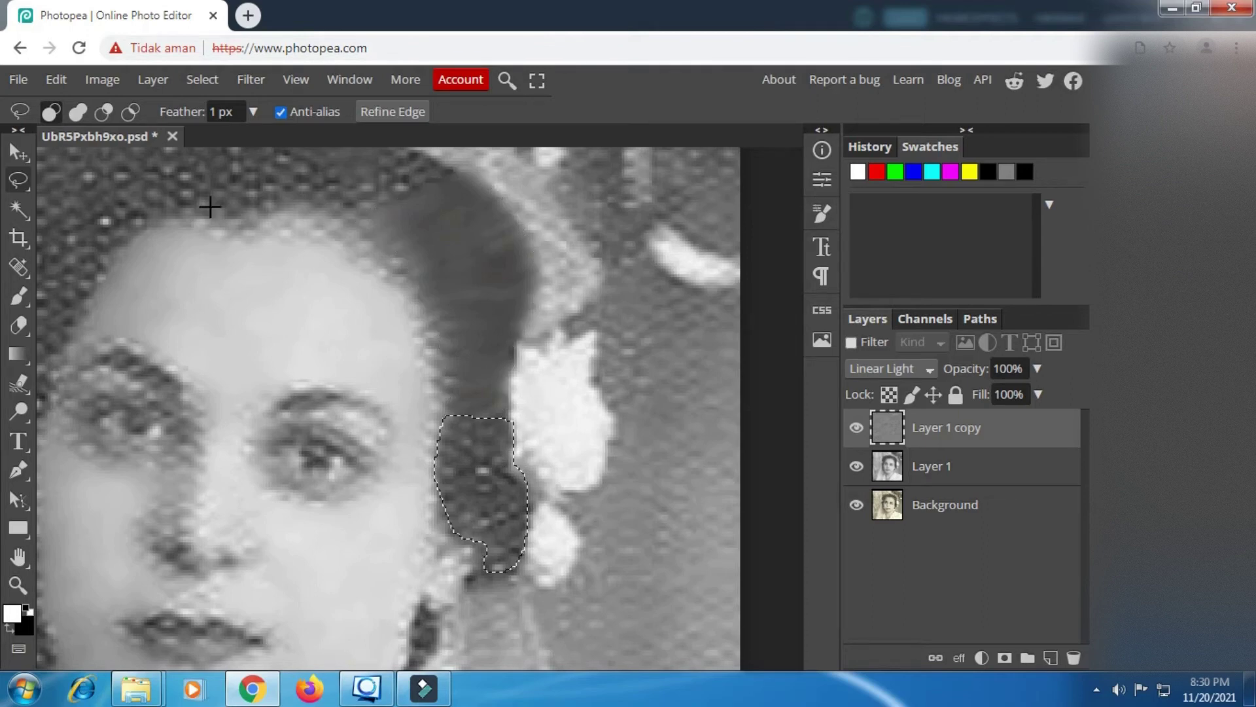
pyautogui.click(20, 385)
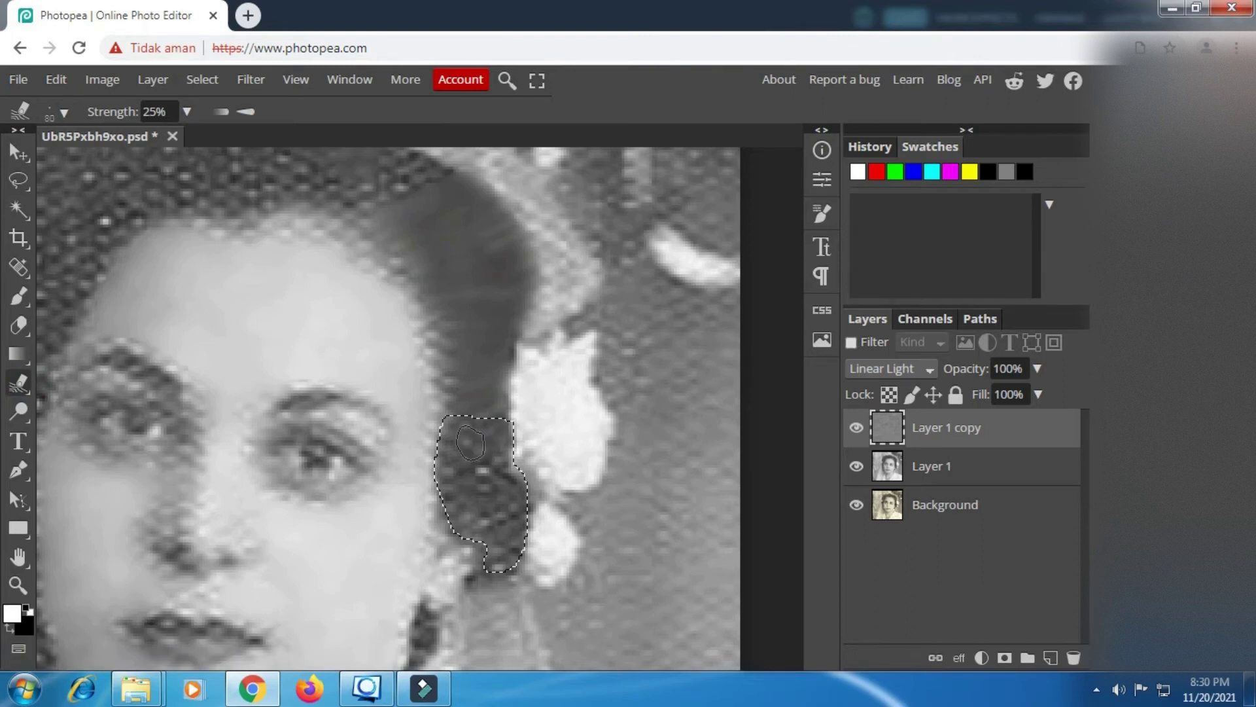
pyautogui.moveTo(514, 445)
pyautogui.mouseDown()
pyautogui.moveTo(505, 485)
pyautogui.moveTo(448, 487)
pyautogui.moveTo(504, 505)
pyautogui.moveTo(517, 534)
pyautogui.moveTo(507, 553)
pyautogui.moveTo(533, 561)
pyautogui.mouseUp()
pyautogui.moveTo(485, 488)
pyautogui.mouseDown()
pyautogui.moveTo(421, 491)
pyautogui.moveTo(482, 522)
pyautogui.moveTo(502, 453)
pyautogui.mouseUp()
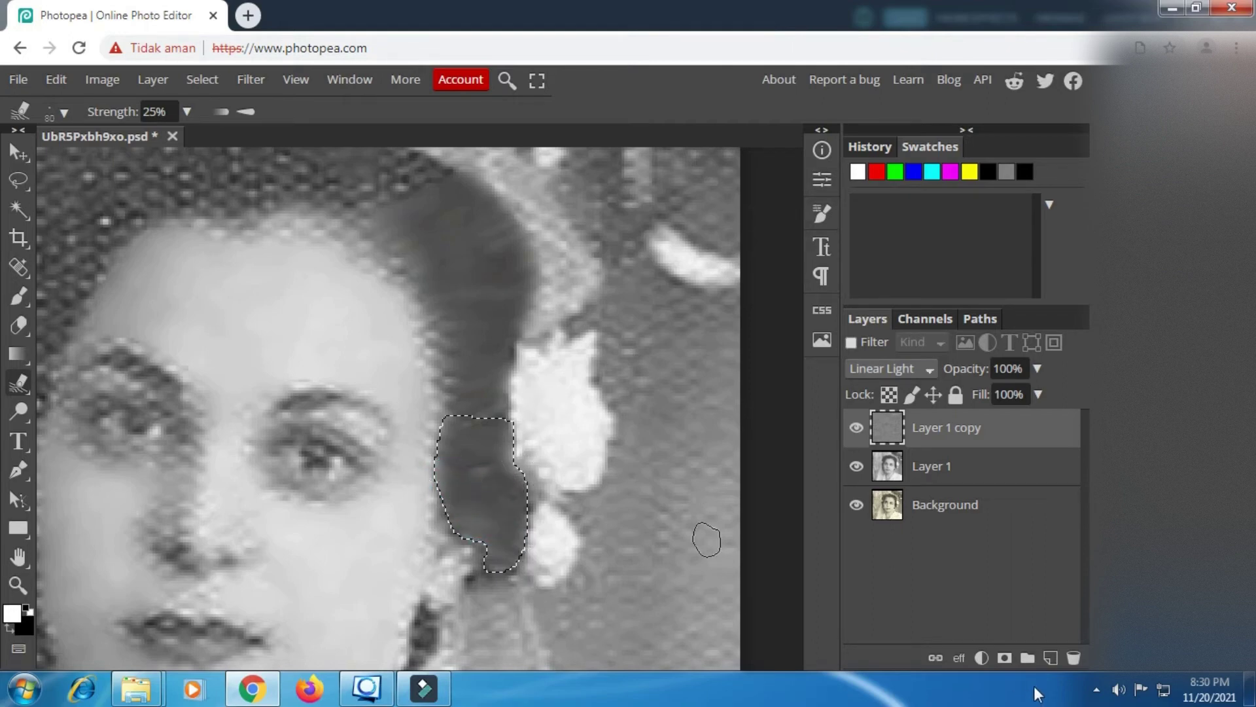
pyautogui.click(1096, 689)
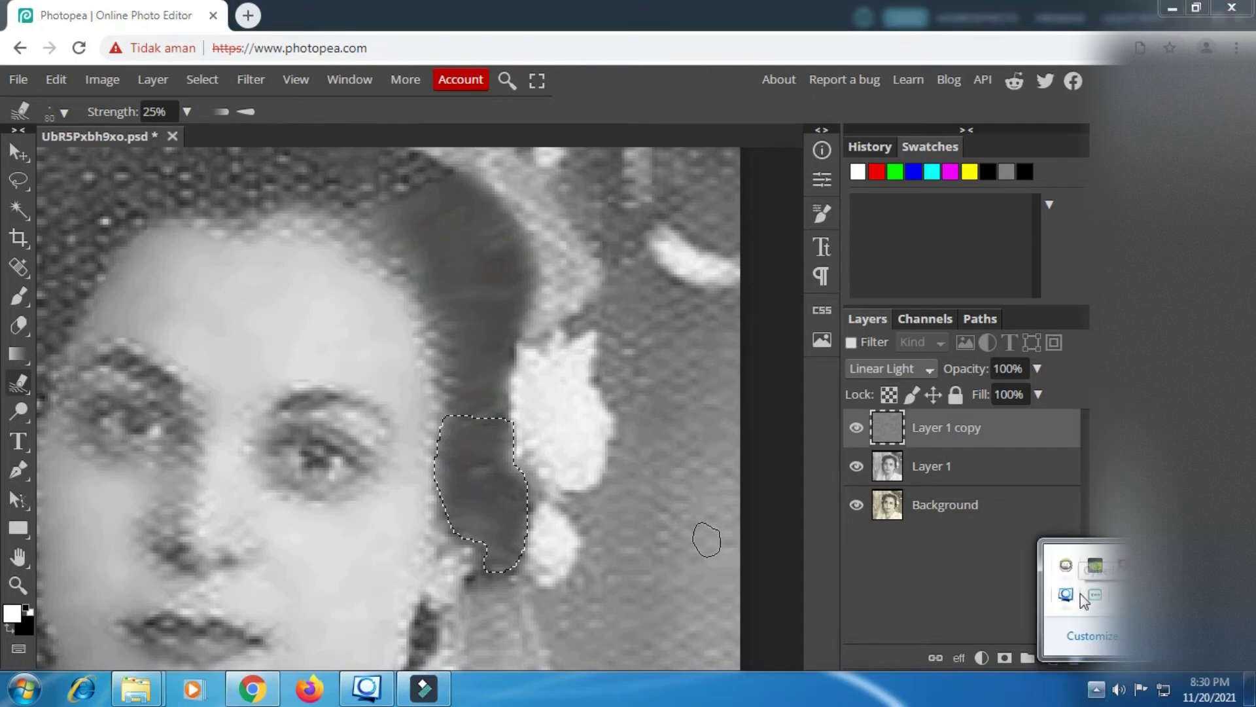
pyautogui.rightClick(1095, 595)
pyautogui.click(1039, 515)
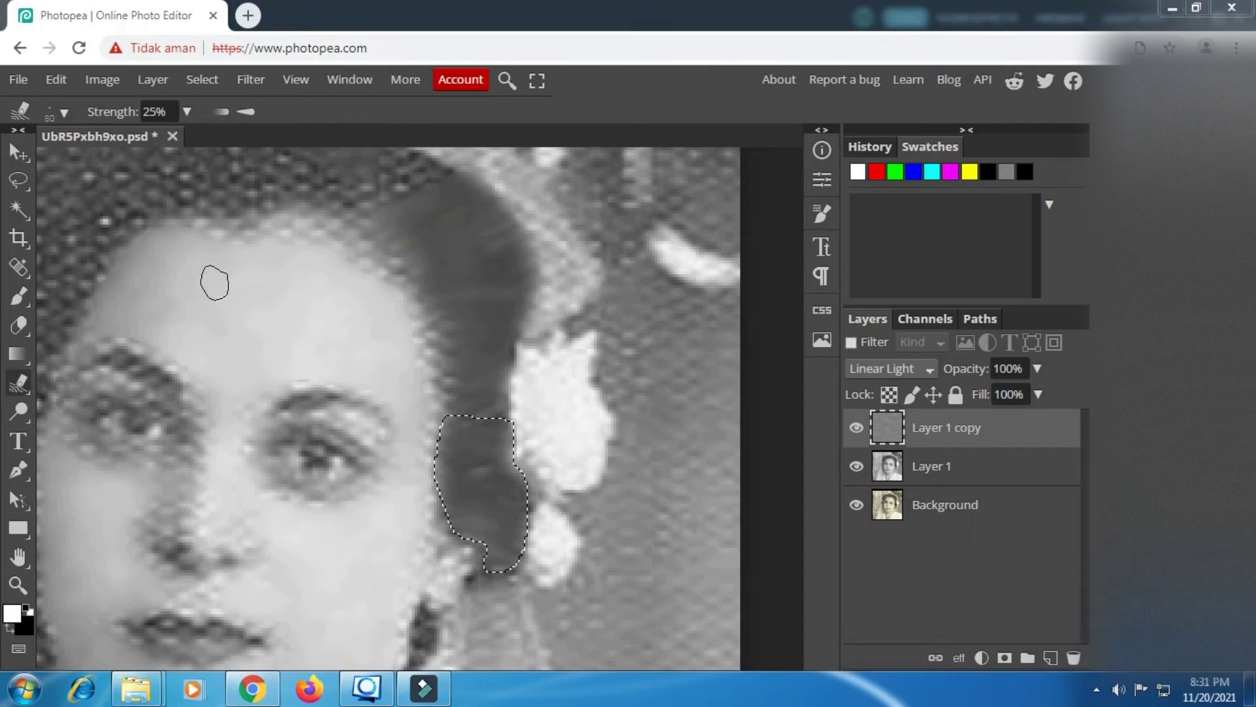
# Lasso the hair on top of the head above the forehead's right half and smudge out its texture.
pyautogui.scroll(3, 215, 282)
pyautogui.press('l')
pyautogui.moveTo(476, 344)
pyautogui.mouseDown()
pyautogui.moveTo(395, 326)
pyautogui.moveTo(350, 208)
pyautogui.moveTo(558, 281)
pyautogui.moveTo(480, 340)
pyautogui.mouseUp()
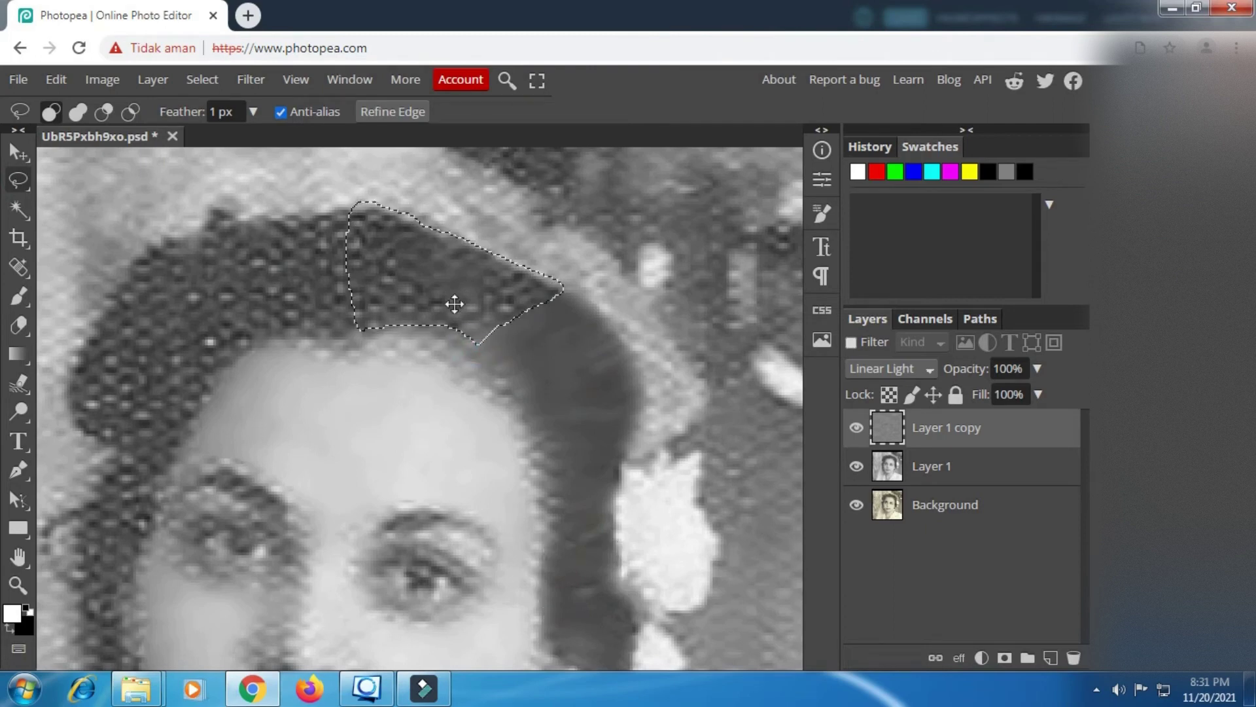
pyautogui.click(18, 384)
pyautogui.moveTo(362, 307)
pyautogui.mouseDown()
pyautogui.moveTo(371, 229)
pyautogui.moveTo(418, 222)
pyautogui.moveTo(465, 255)
pyautogui.moveTo(492, 253)
pyautogui.moveTo(541, 281)
pyautogui.mouseUp()
pyautogui.moveTo(391, 289); pyautogui.dragTo(384, 298)
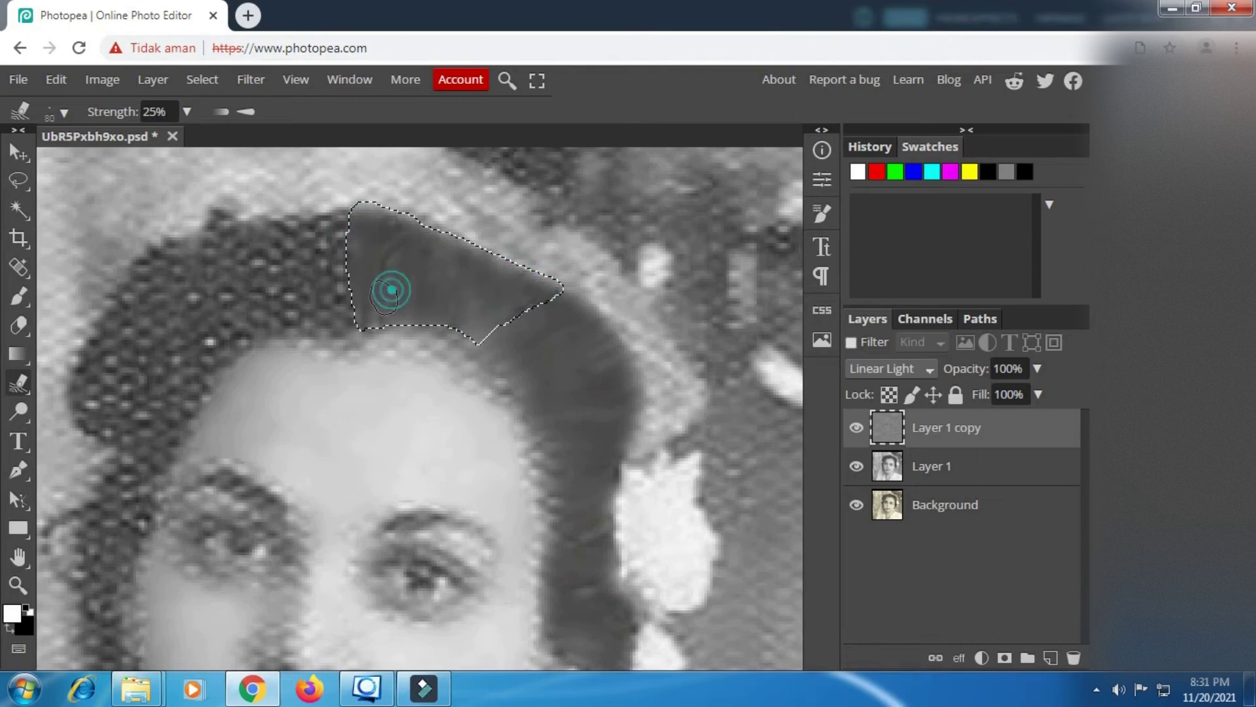
# Lasso the adjoining textured hair above the forehead's left half and smudge it into smooth strands.
pyautogui.click(19, 180)
pyautogui.click(346, 205)
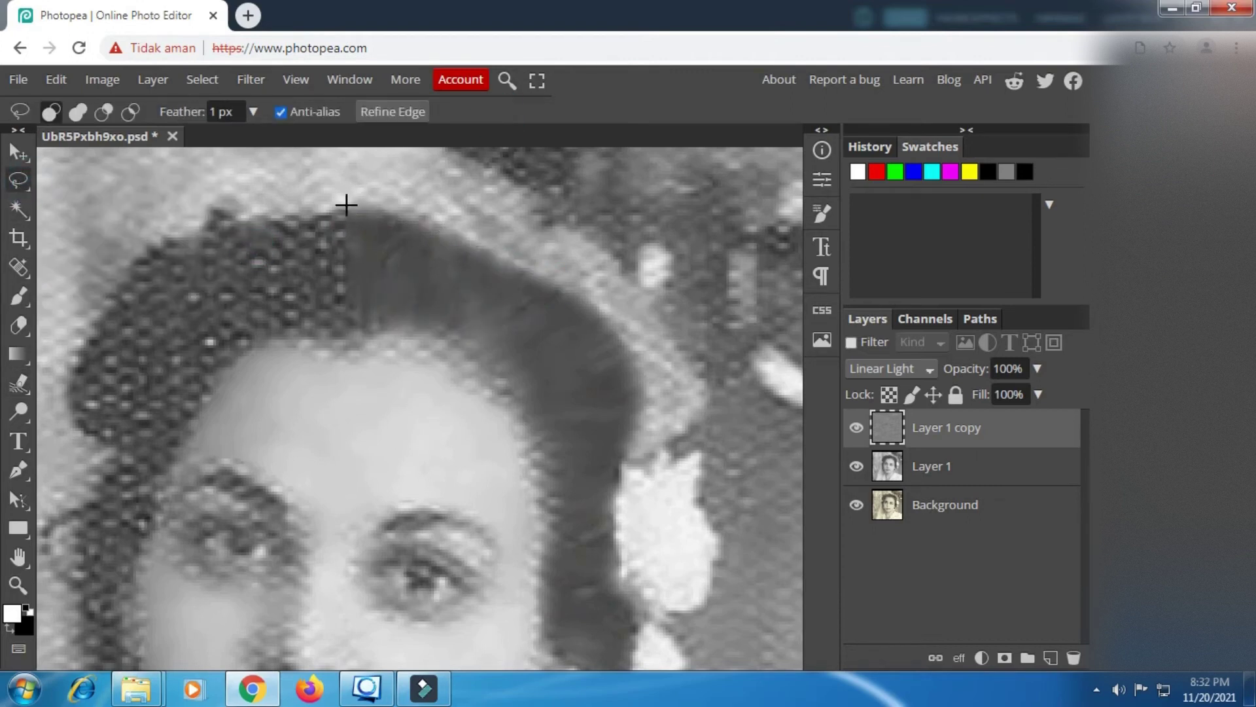
pyautogui.moveTo(346, 205)
pyautogui.mouseDown()
pyautogui.moveTo(356, 336)
pyautogui.moveTo(387, 312)
pyautogui.moveTo(284, 335)
pyautogui.moveTo(225, 320)
pyautogui.moveTo(218, 211)
pyautogui.moveTo(350, 209)
pyautogui.mouseUp()
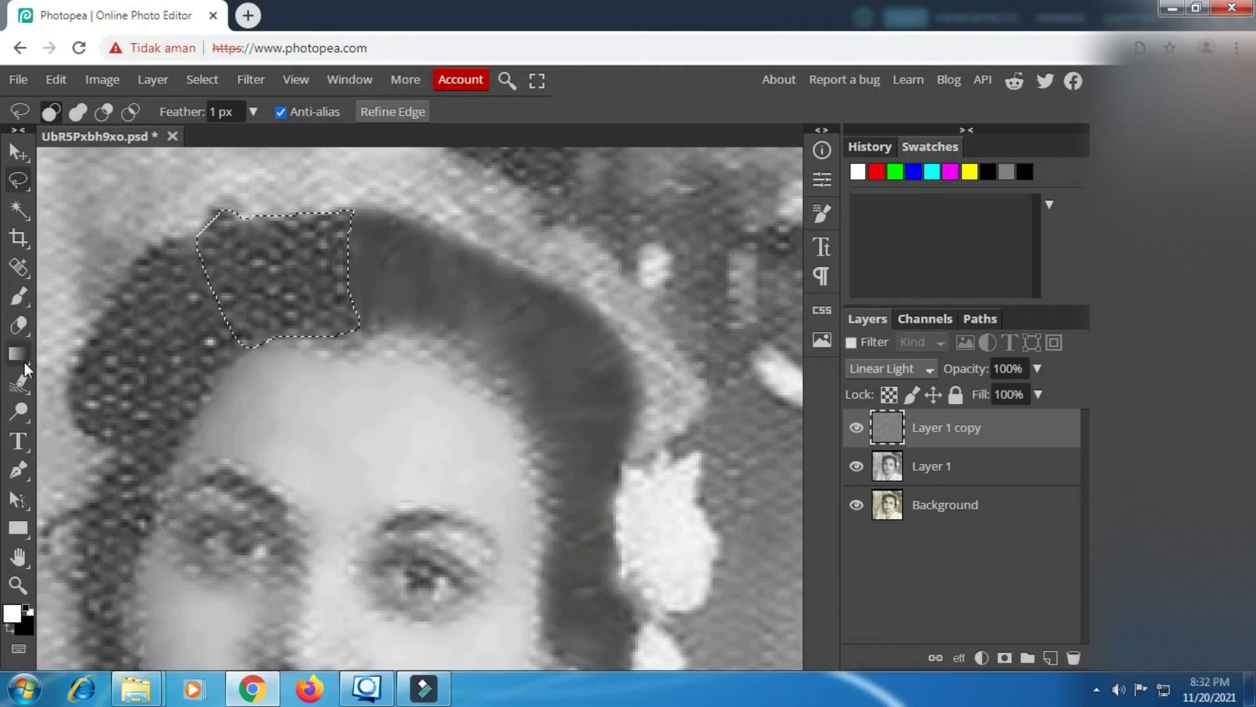
pyautogui.click(19, 383)
pyautogui.moveTo(275, 269)
pyautogui.mouseDown()
pyautogui.moveTo(242, 327)
pyautogui.moveTo(309, 303)
pyautogui.moveTo(339, 316)
pyautogui.moveTo(323, 245)
pyautogui.moveTo(260, 251)
pyautogui.mouseUp()
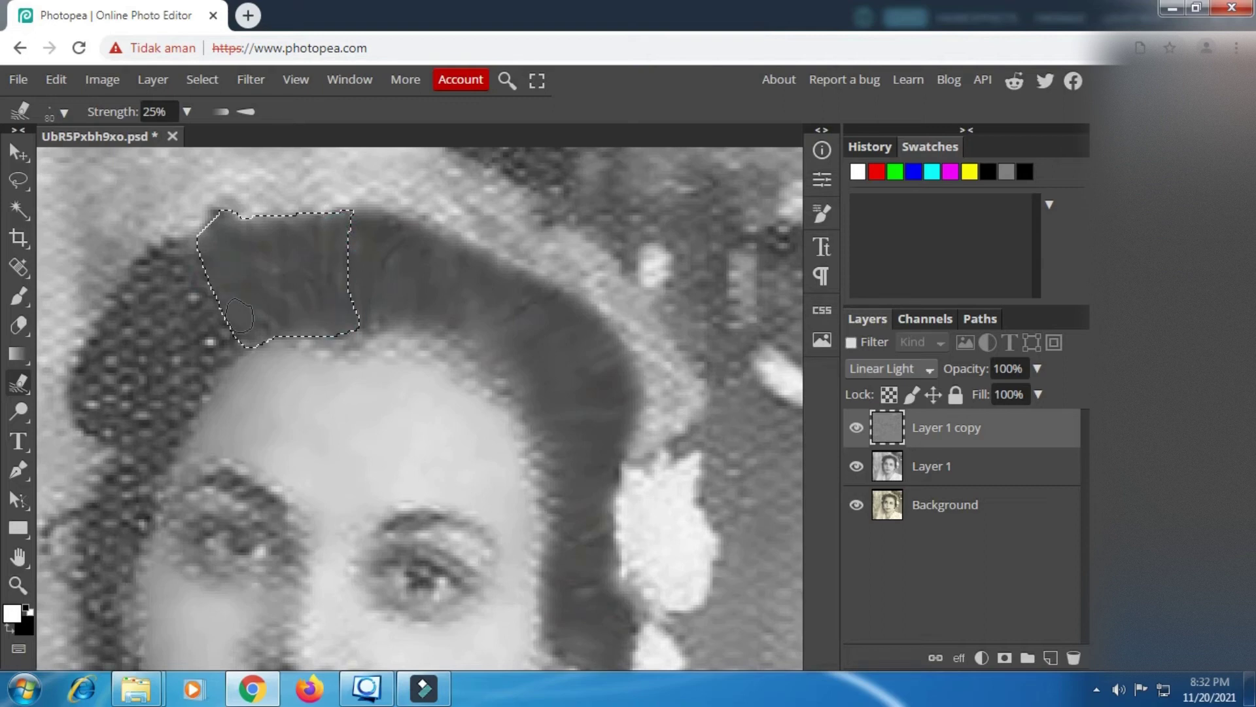
# Lasso the rounded hair section at the upper left of the forehead and smudge its texture smooth.
pyautogui.click(18, 180)
pyautogui.click(190, 254)
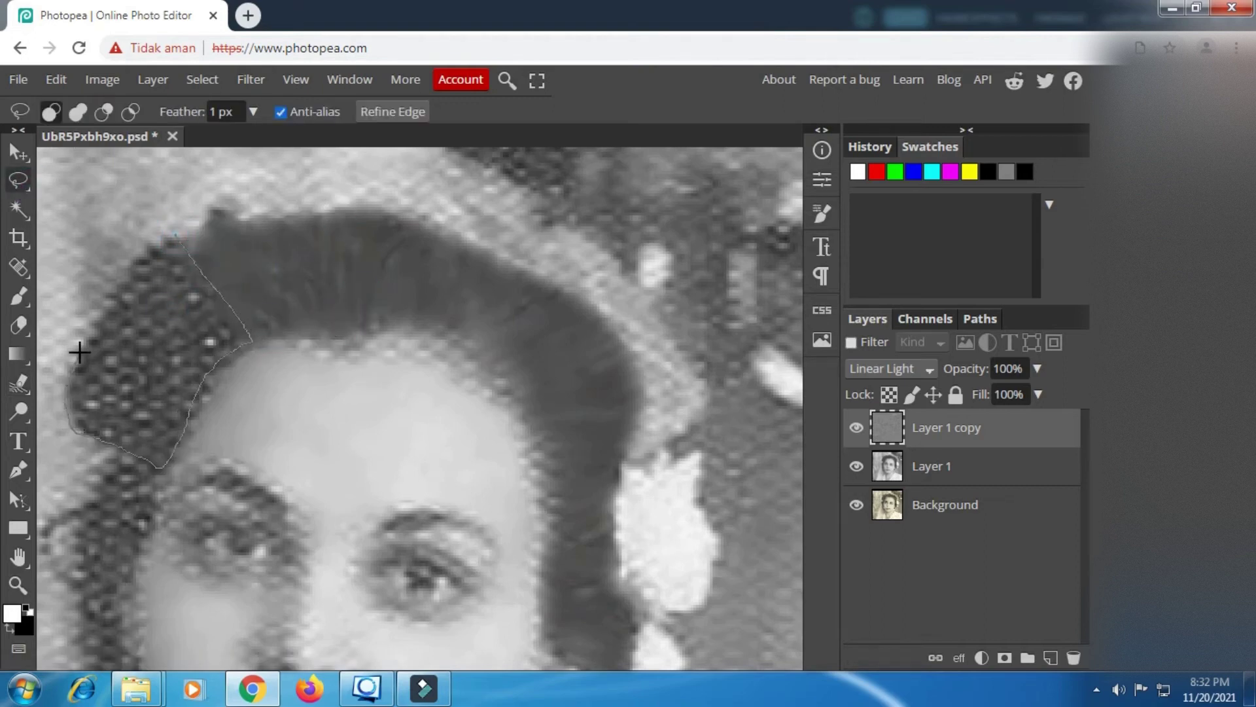
pyautogui.moveTo(135, 260); pyautogui.dragTo(173, 238)
pyautogui.click(20, 382)
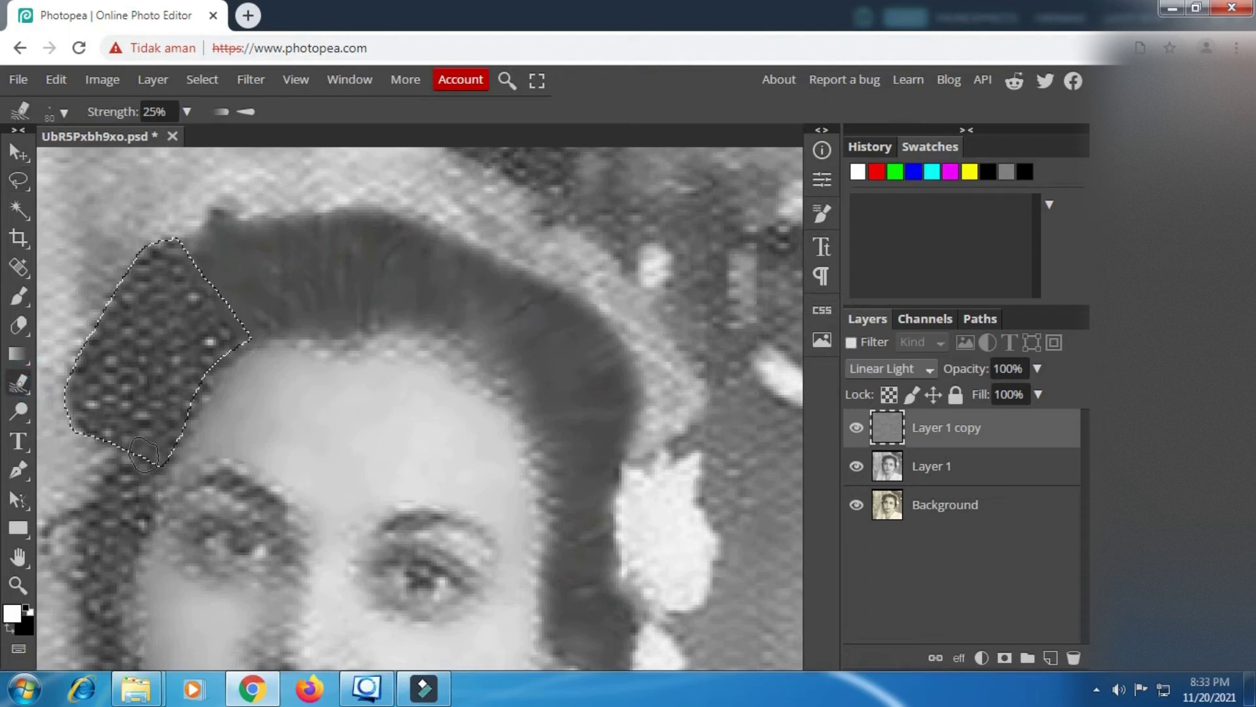
pyautogui.moveTo(144, 453); pyautogui.dragTo(117, 428)
pyautogui.moveTo(90, 386)
pyautogui.mouseDown()
pyautogui.moveTo(117, 381)
pyautogui.moveTo(167, 416)
pyautogui.mouseUp()
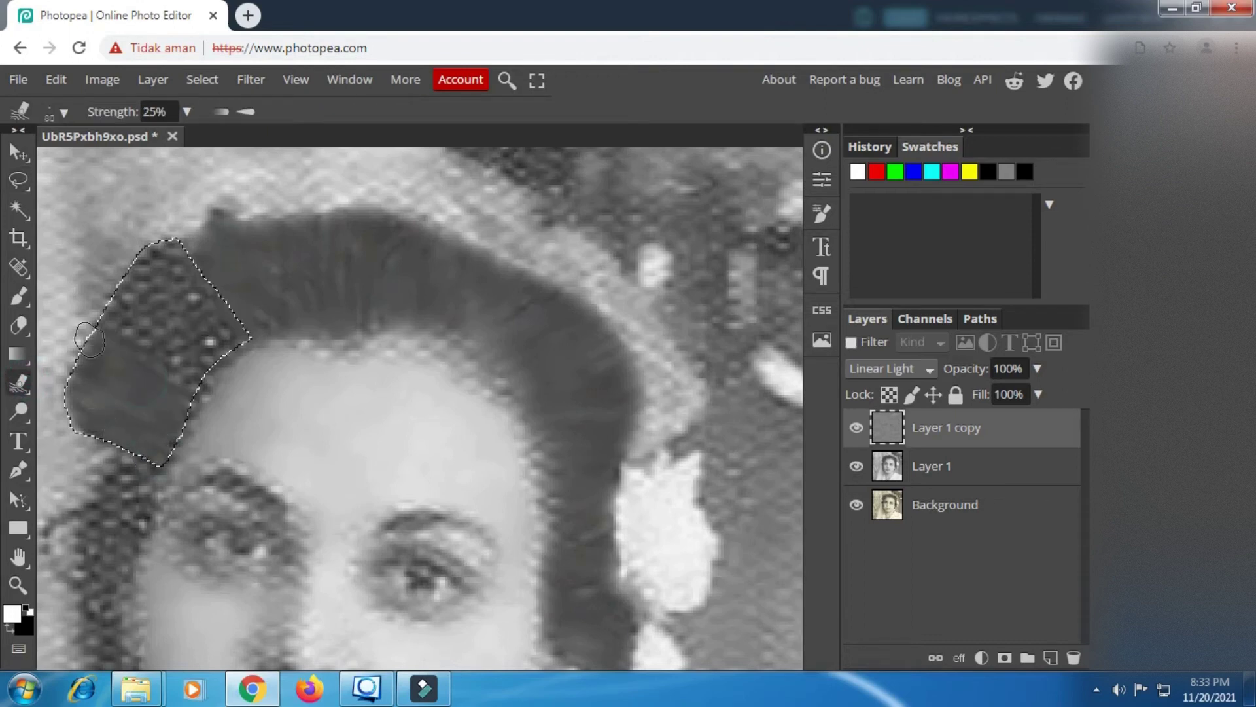
pyautogui.moveTo(203, 370)
pyautogui.mouseDown()
pyautogui.moveTo(187, 305)
pyautogui.moveTo(215, 324)
pyautogui.moveTo(179, 256)
pyautogui.moveTo(164, 286)
pyautogui.moveTo(133, 284)
pyautogui.mouseUp()
pyautogui.moveTo(230, 350); pyautogui.dragTo(181, 422)
# Lasso the hair strip beside the left eye, below the smoothed rounded section, and smudge its texture away.
pyautogui.click(25, 178)
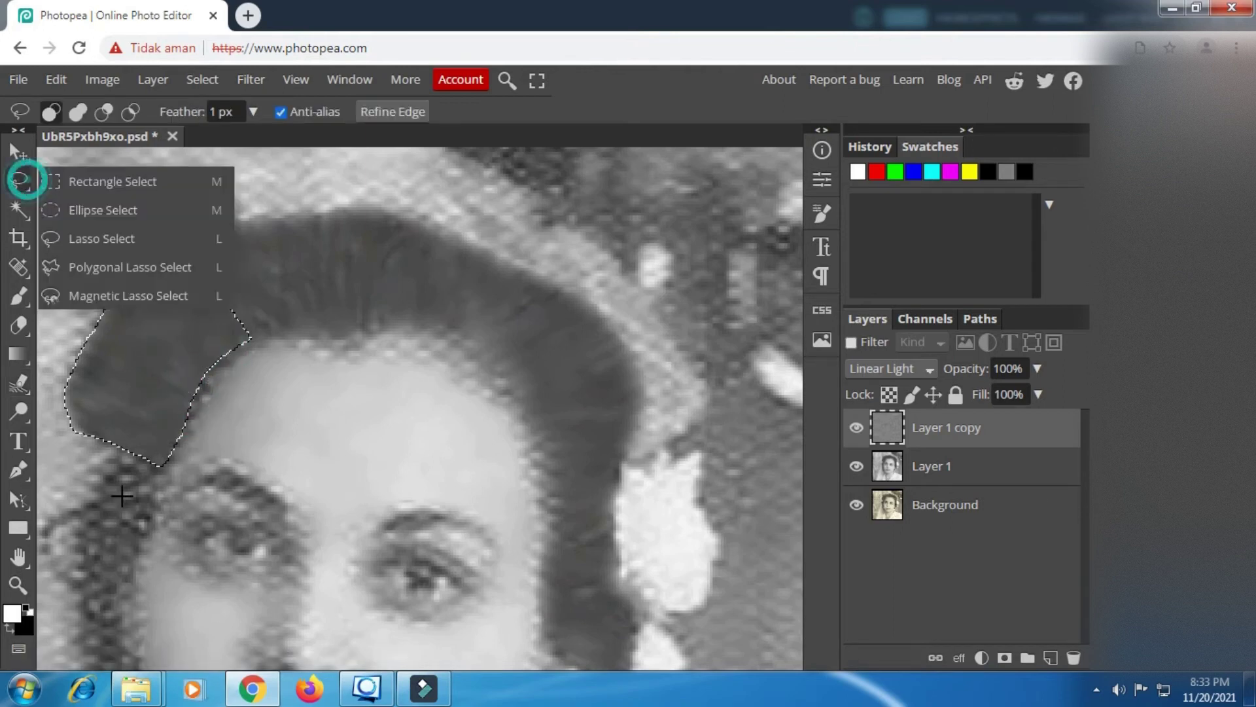
pyautogui.hotkey('ctrl', 'd')
pyautogui.moveTo(259, 422); pyautogui.dragTo(392, 339)
pyautogui.scroll(2, 287, 419)
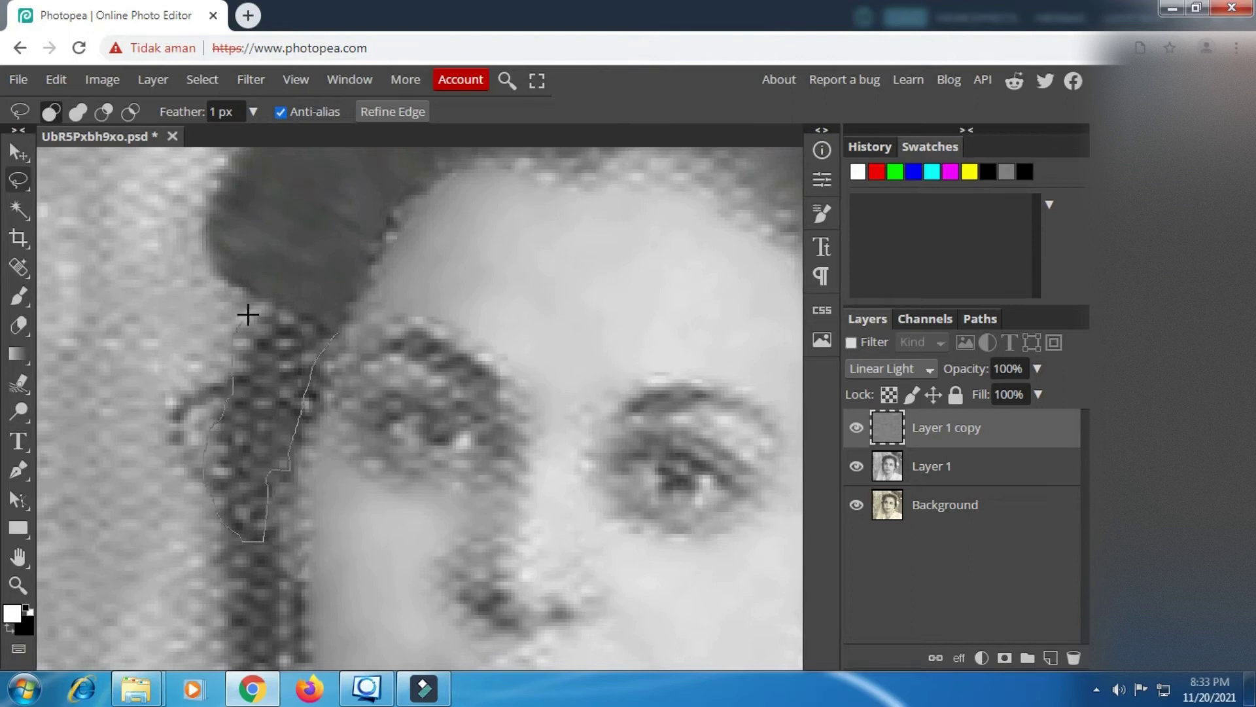
pyautogui.moveTo(247, 315); pyautogui.dragTo(257, 309)
pyautogui.click(18, 383)
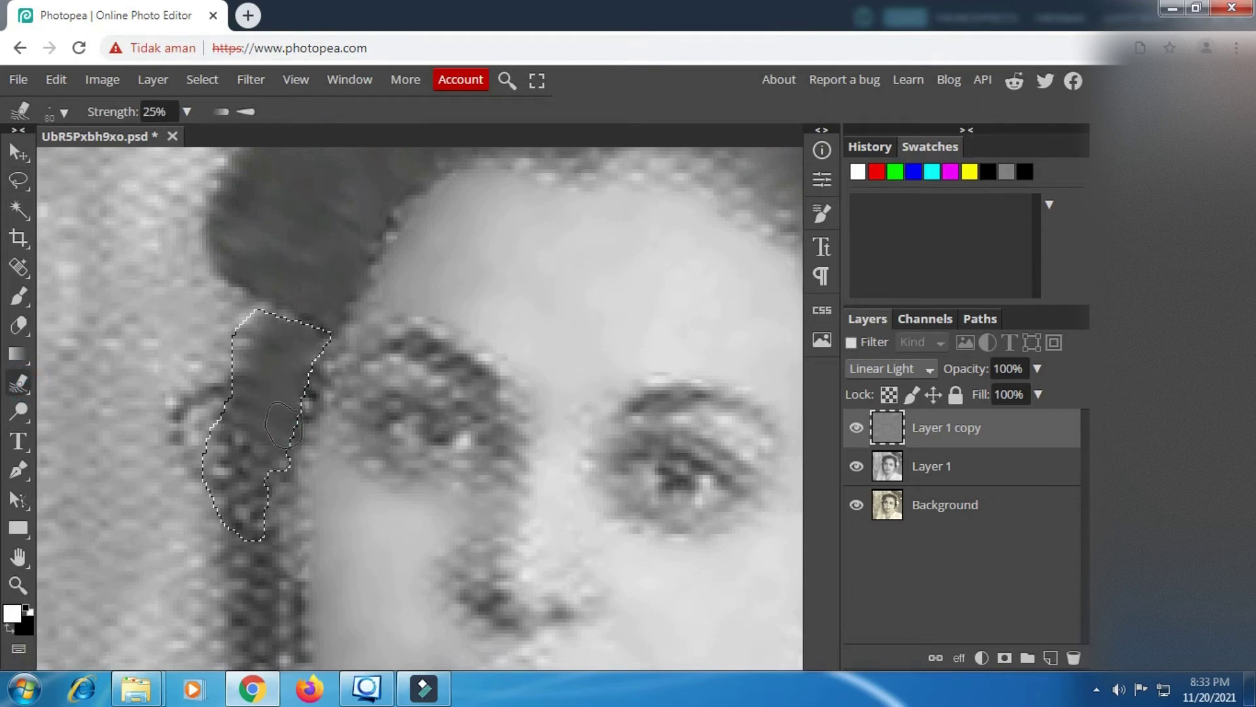
pyautogui.moveTo(226, 432)
pyautogui.mouseDown()
pyautogui.moveTo(264, 508)
pyautogui.moveTo(243, 487)
pyautogui.moveTo(244, 399)
pyautogui.mouseUp()
# Lasso the lower hair strip beside the left cheek, down to the jaw, and smudge it smooth.
pyautogui.moveTo(275, 530); pyautogui.dragTo(282, 356)
pyautogui.click(18, 180)
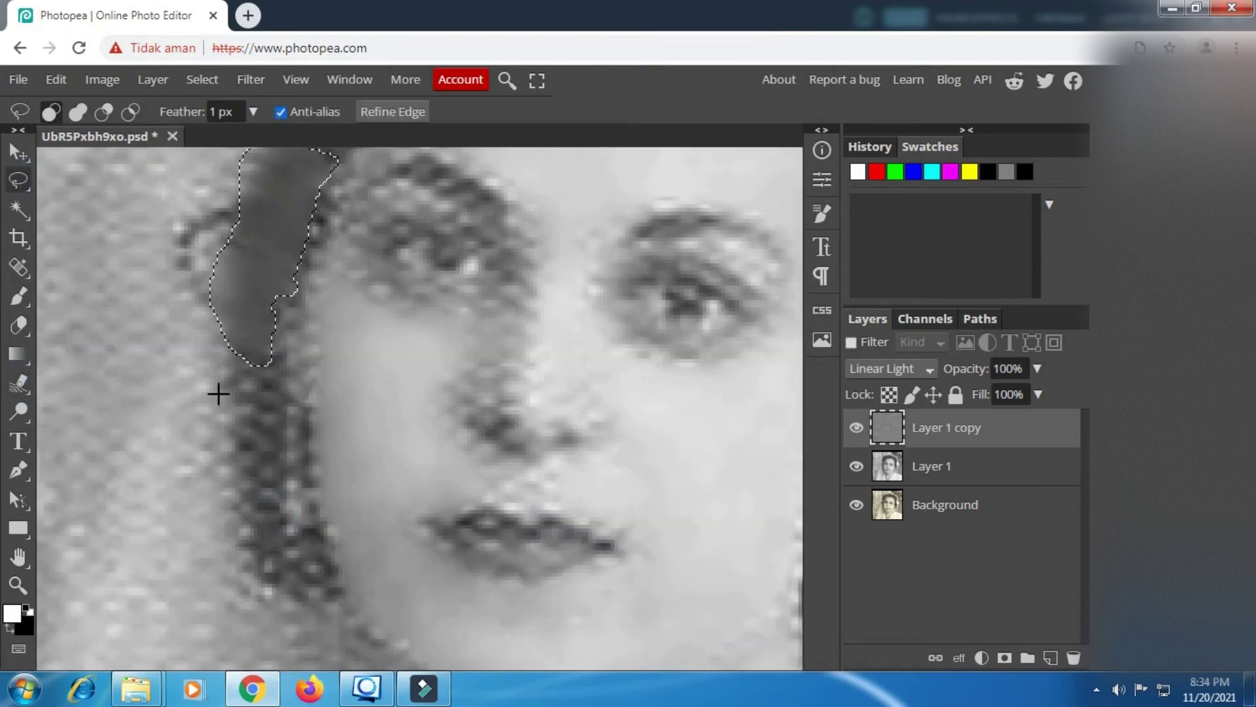
pyautogui.click(232, 340)
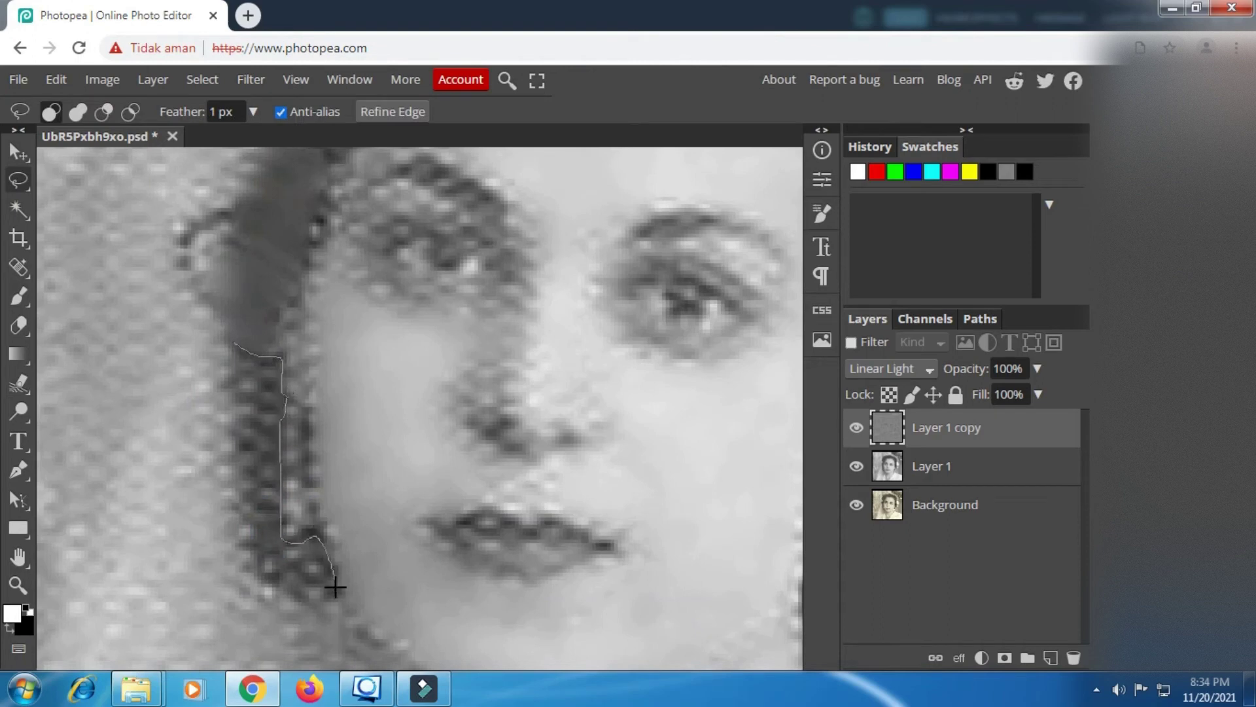
pyautogui.moveTo(231, 409); pyautogui.dragTo(233, 345)
pyautogui.click(18, 383)
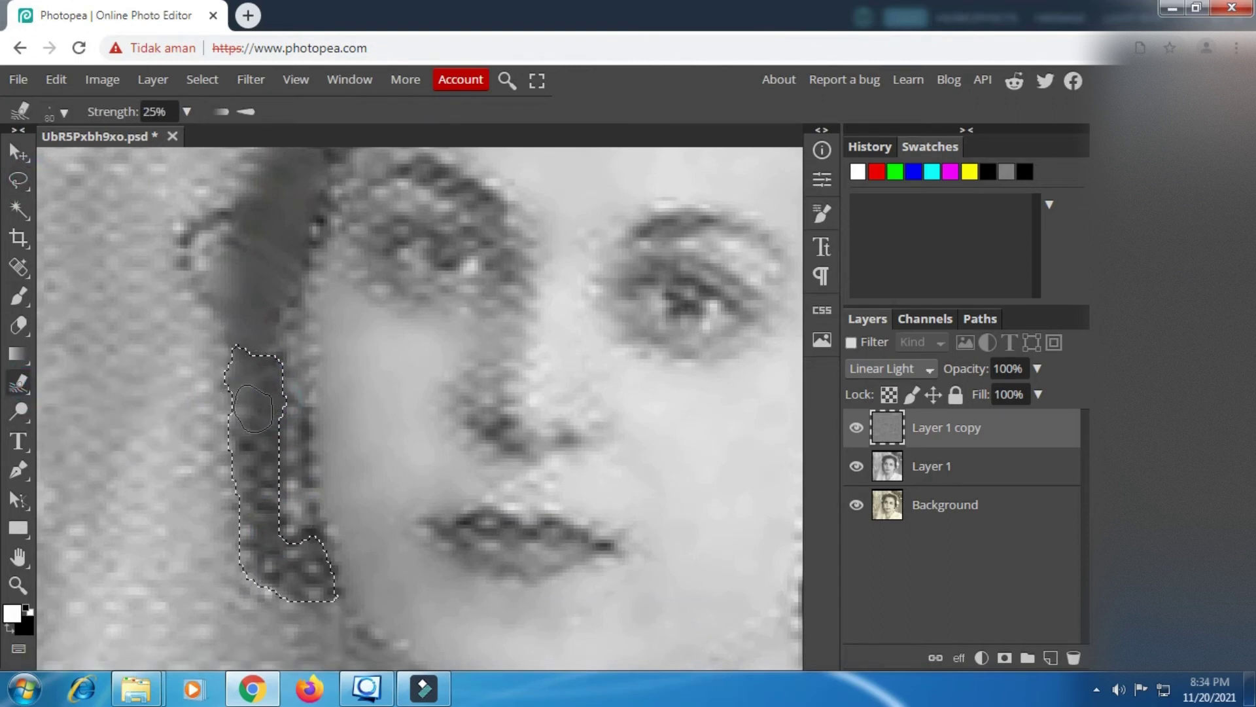
pyautogui.moveTo(253, 407)
pyautogui.mouseDown()
pyautogui.moveTo(234, 460)
pyautogui.moveTo(262, 497)
pyautogui.moveTo(280, 555)
pyautogui.mouseUp()
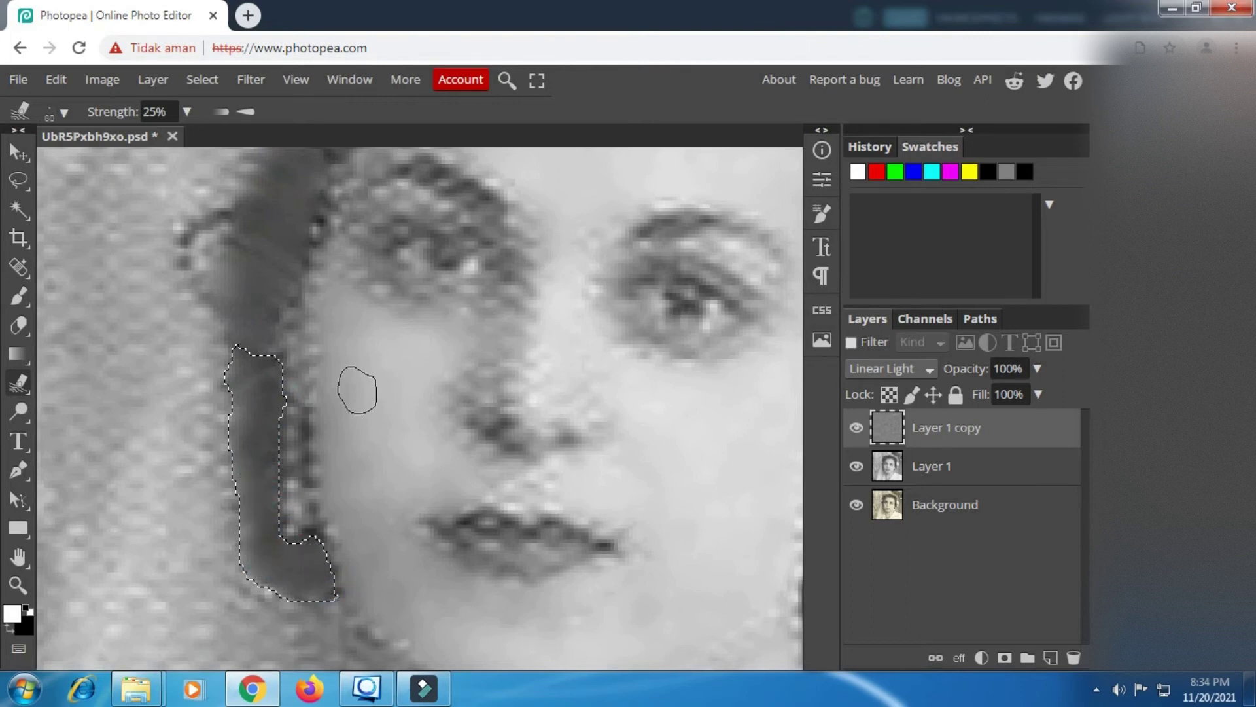
# Lasso the small dark hair patch beside the right side of the jaw, below the ear, and smudge it smooth.
pyautogui.press('space')
pyautogui.moveTo(518, 407); pyautogui.dragTo(236, 305)
pyautogui.press('l')
pyautogui.moveTo(567, 407); pyautogui.dragTo(530, 504)
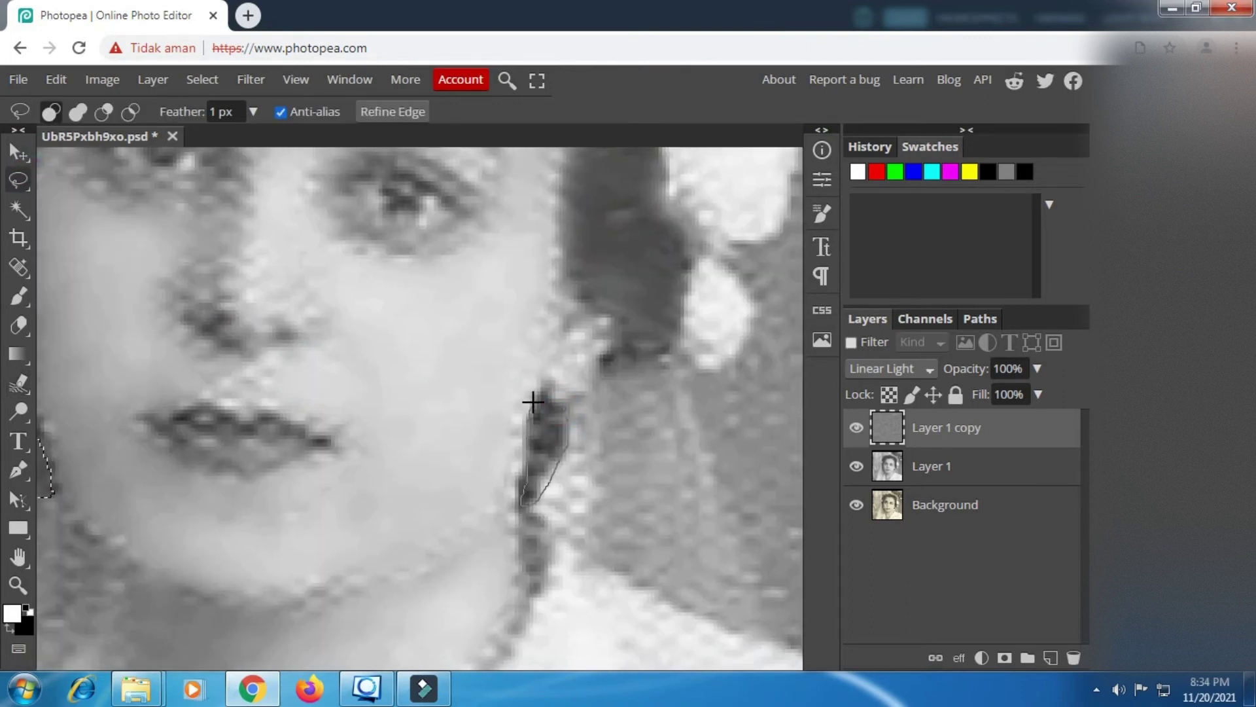
pyautogui.moveTo(533, 401)
pyautogui.mouseDown()
pyautogui.moveTo(554, 452)
pyautogui.moveTo(543, 491)
pyautogui.mouseUp()
pyautogui.click(18, 383)
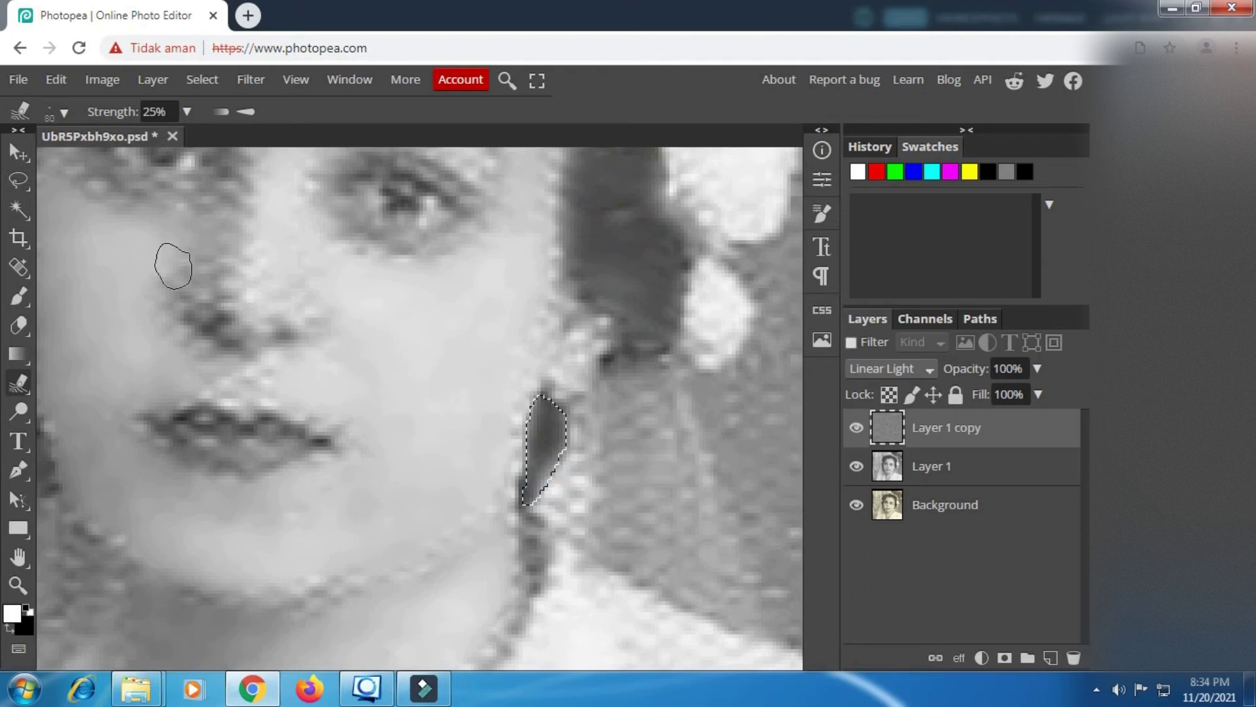
# Clear the selection and smudge the hair's inner edge beside the left eye into the skin.
pyautogui.click(18, 181)
pyautogui.click(347, 302)
pyautogui.press('space')
pyautogui.moveTo(430, 314); pyautogui.dragTo(612, 536)
pyautogui.click(24, 380)
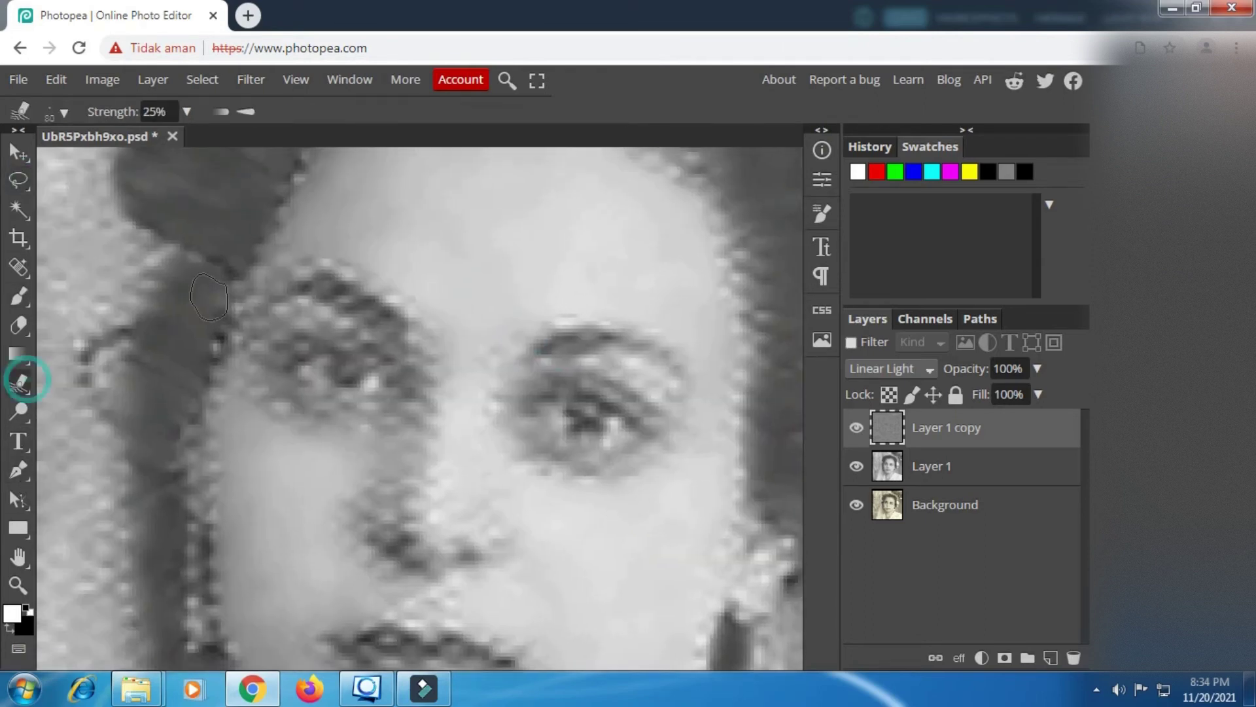
pyautogui.press('space')
pyautogui.moveTo(320, 330); pyautogui.dragTo(348, 360)
pyautogui.moveTo(291, 453)
pyautogui.mouseDown()
pyautogui.moveTo(288, 418)
pyautogui.moveTo(265, 446)
pyautogui.mouseUp()
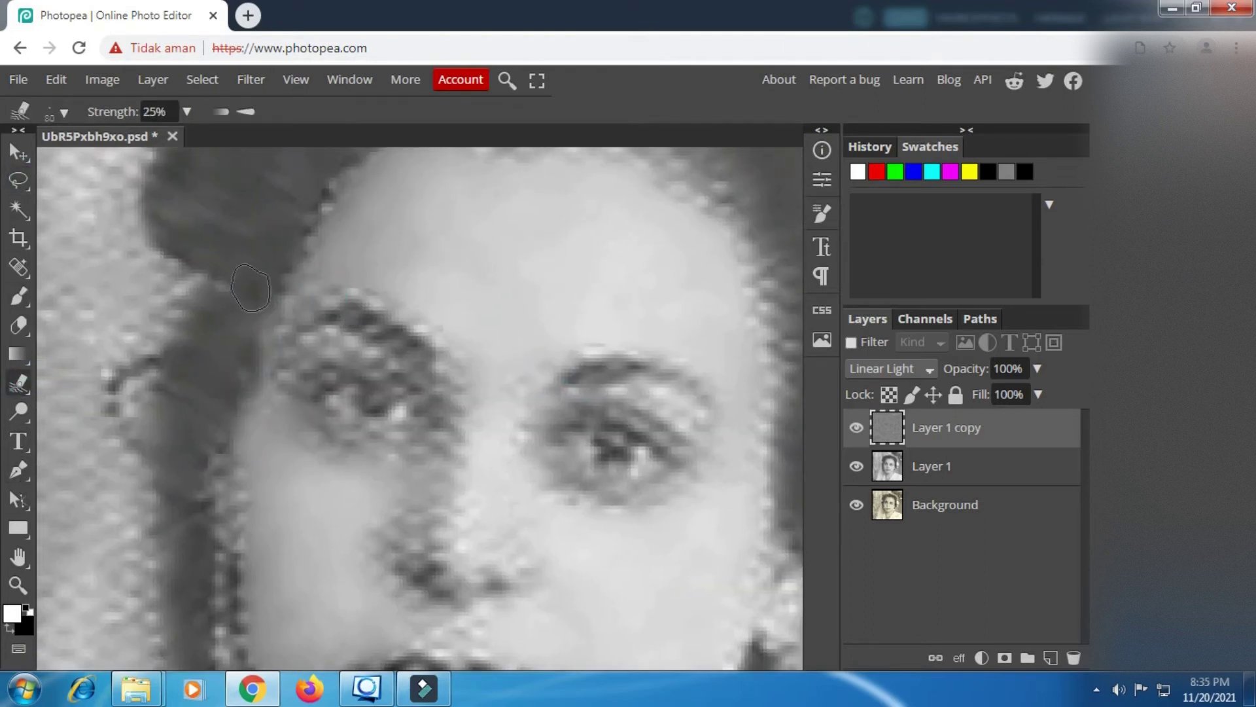
# Smudge the hairline along the forehead's left side and top so the hair blends into the skin.
pyautogui.scroll(2, 268, 286)
pyautogui.hscroll(1, 268, 286)
pyautogui.scroll(1, 405, 239)
pyautogui.hscroll(1, 406, 239)
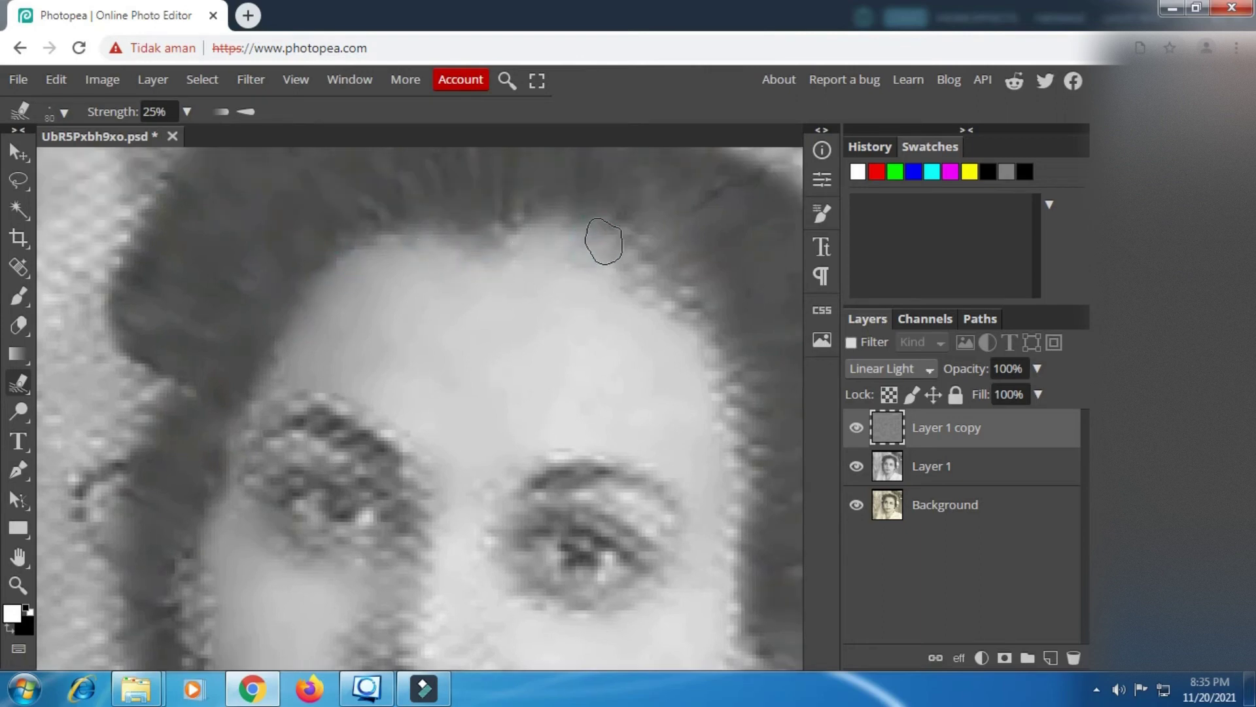
# Smudge the edges of the right hair section beside the right eye, down to its lower end near the ear.
pyautogui.scroll(-2, 603, 241)
pyautogui.hscroll(1, 604, 241)
pyautogui.hscroll(2, 631, 378)
pyautogui.scroll(-1, 551, 354)
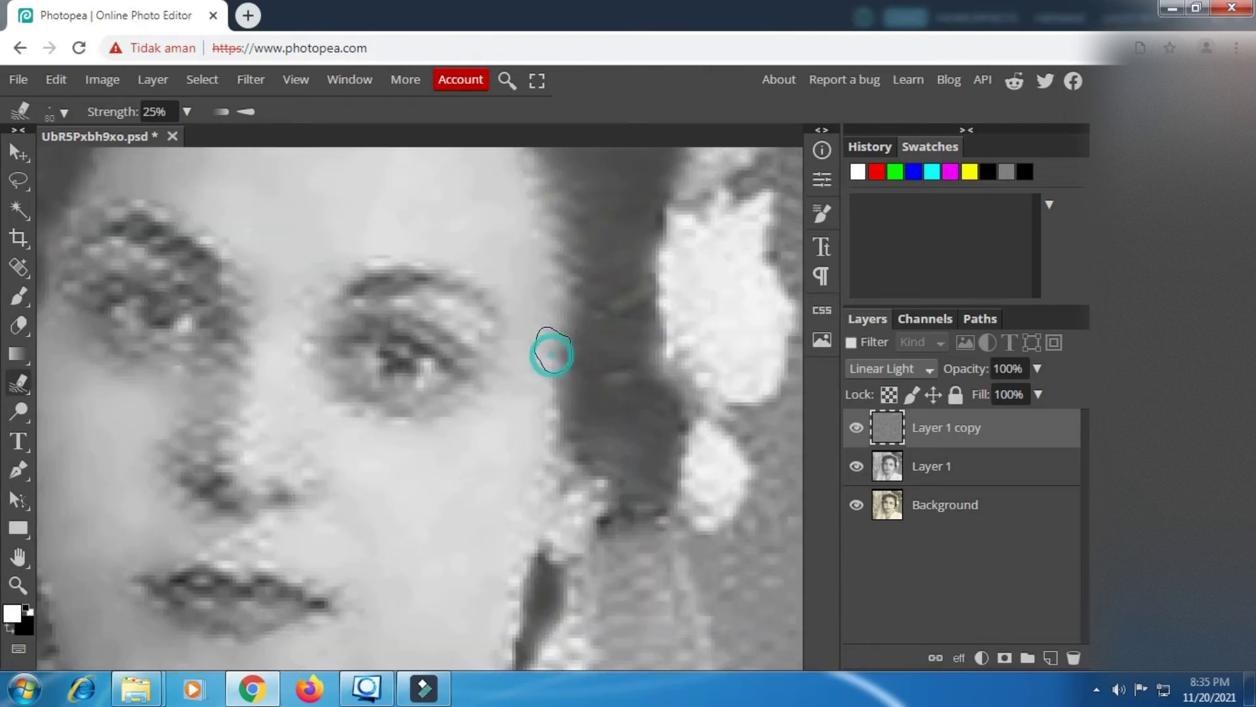
pyautogui.hscroll(1, 576, 425)
pyautogui.scroll(-1, 595, 406)
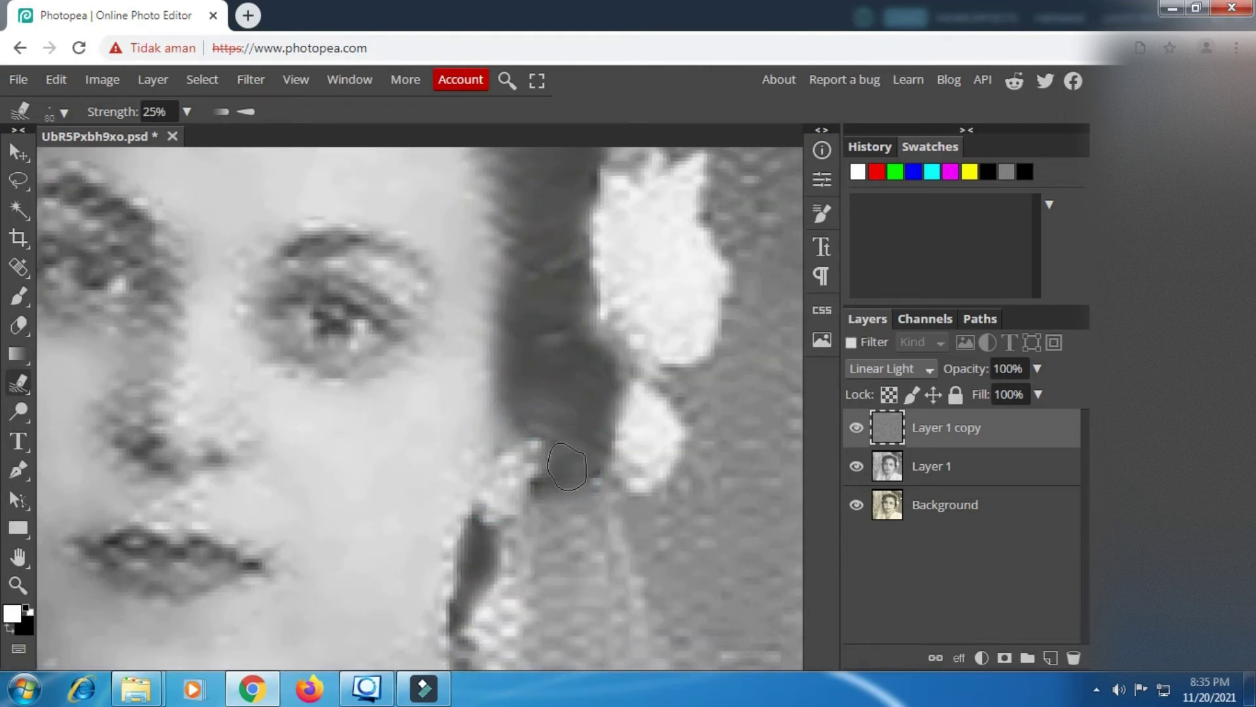
# Smudge the hair's outer contour into the background, including the small curl beside the left eye.
pyautogui.scroll(5, 566, 466)
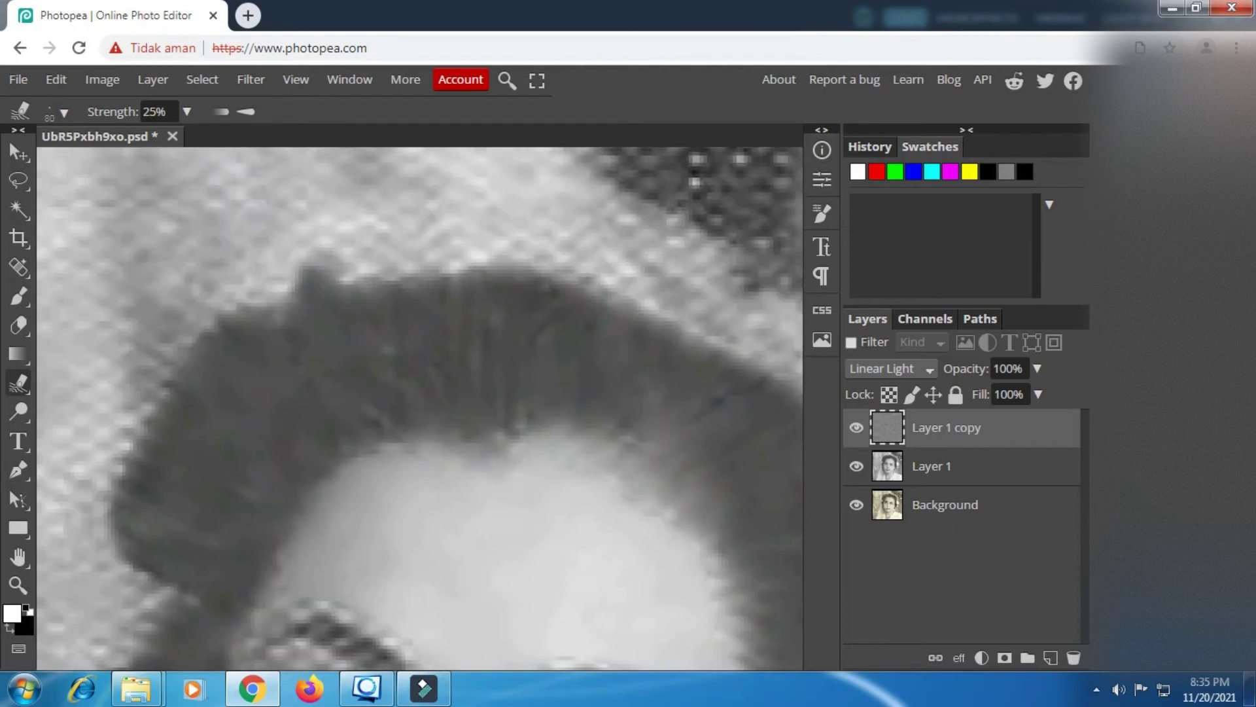
pyautogui.moveTo(171, 609); pyautogui.dragTo(323, 443)
pyautogui.moveTo(300, 516)
pyautogui.mouseDown()
pyautogui.moveTo(255, 499)
pyautogui.moveTo(252, 346)
pyautogui.mouseUp()
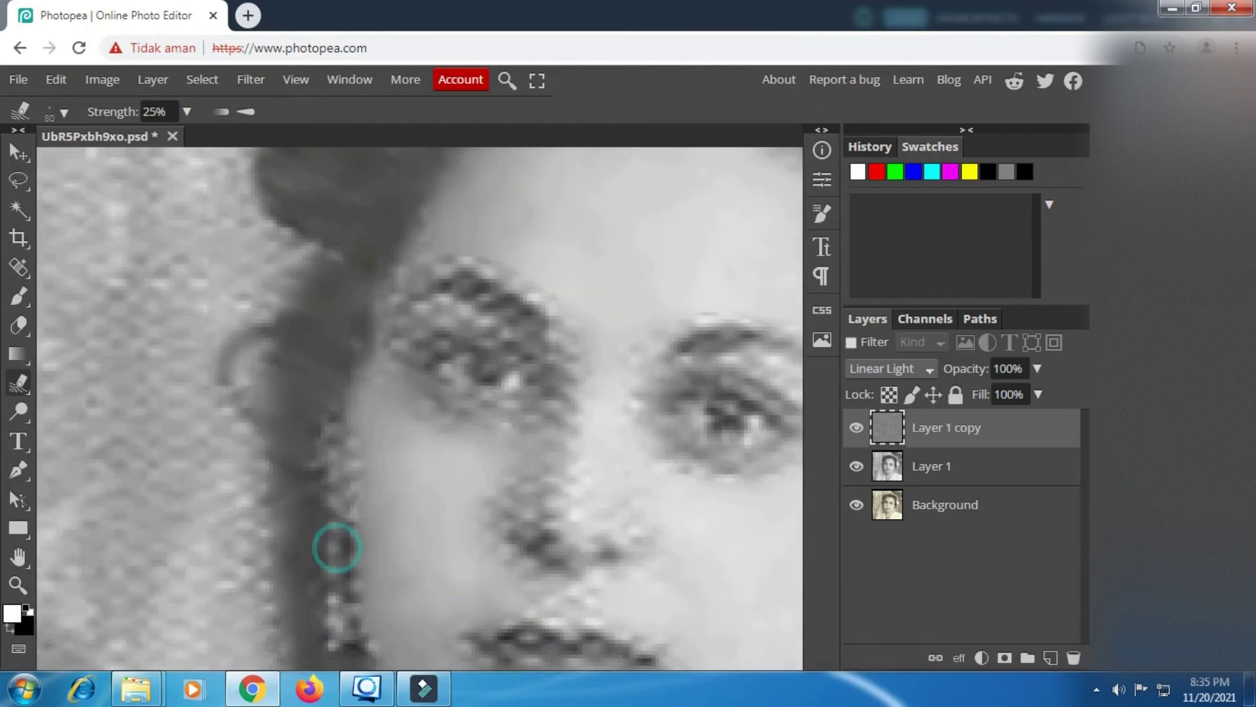
# Smudge the textured jawline, the right edge of the neck and the ear until they look smooth.
pyautogui.scroll(-5, 346, 471)
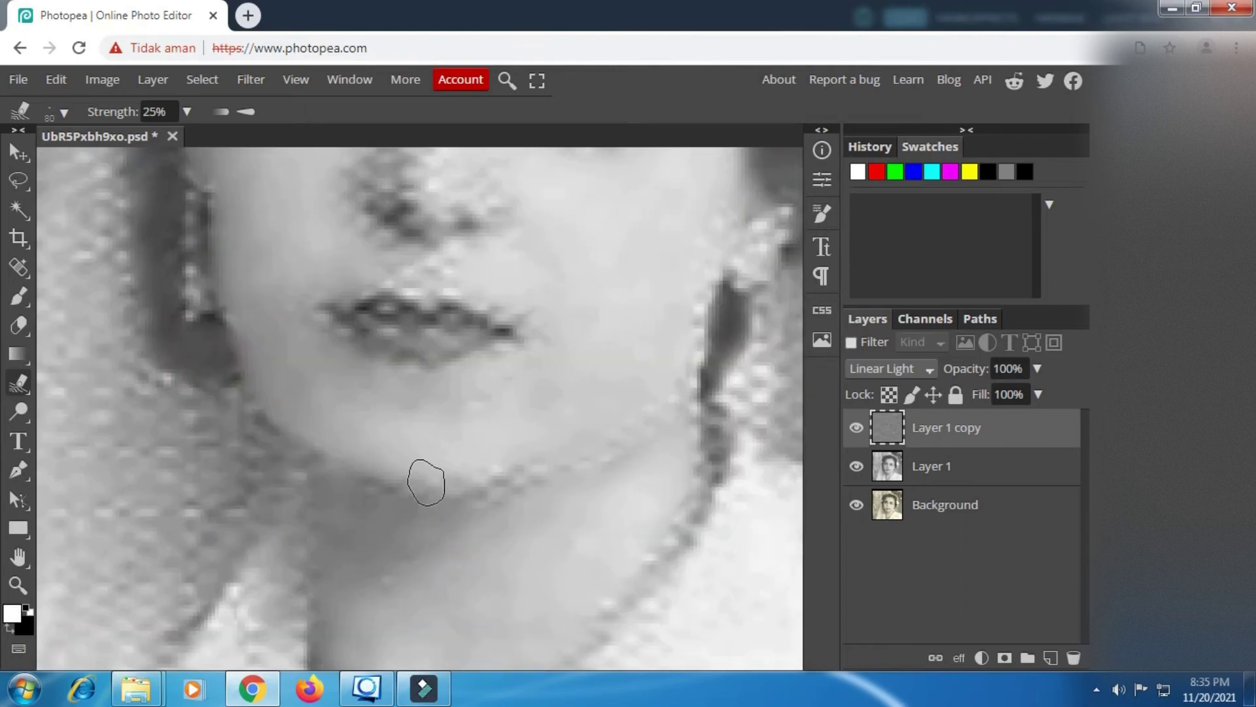
pyautogui.scroll(4, 712, 441)
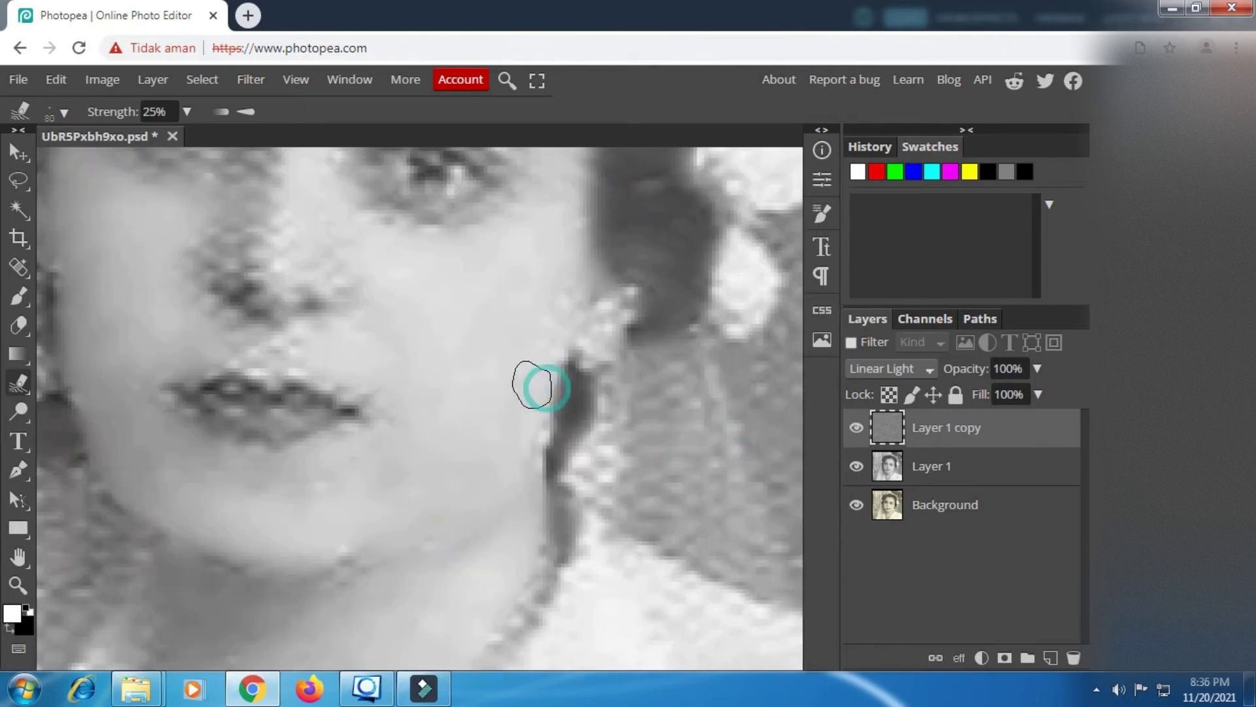
pyautogui.scroll(2, 580, 504)
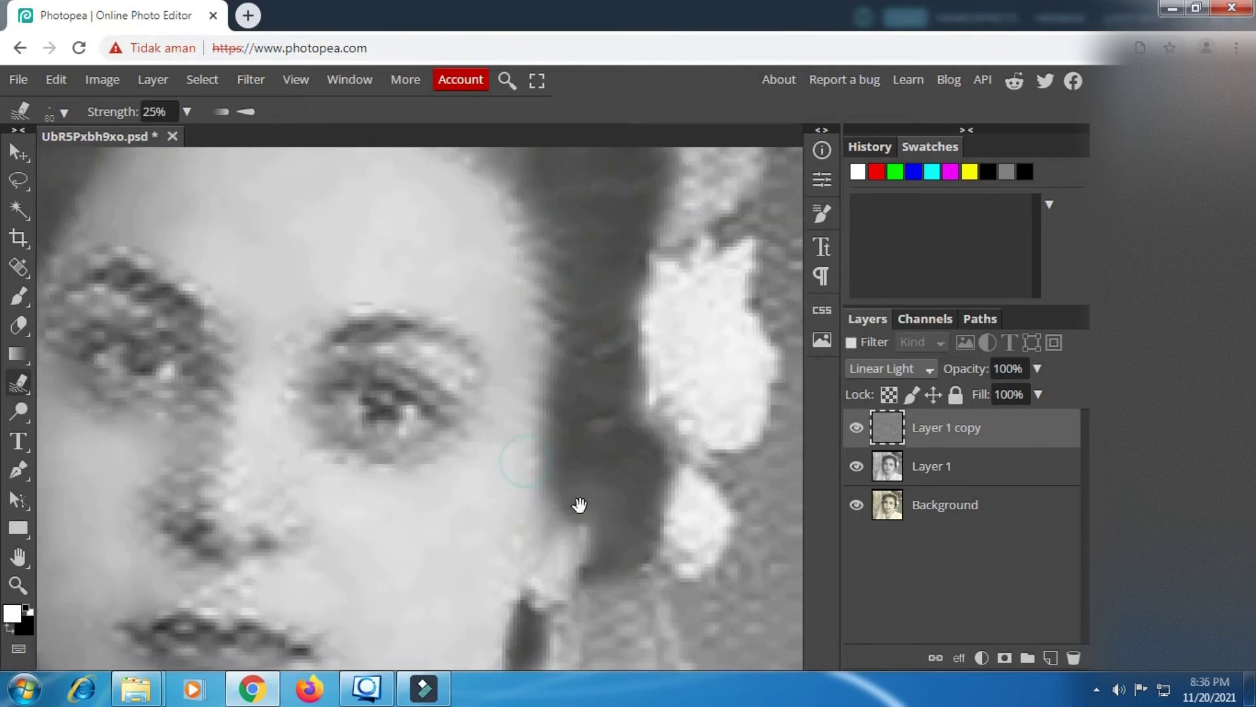
pyautogui.scroll(2, 393, 419)
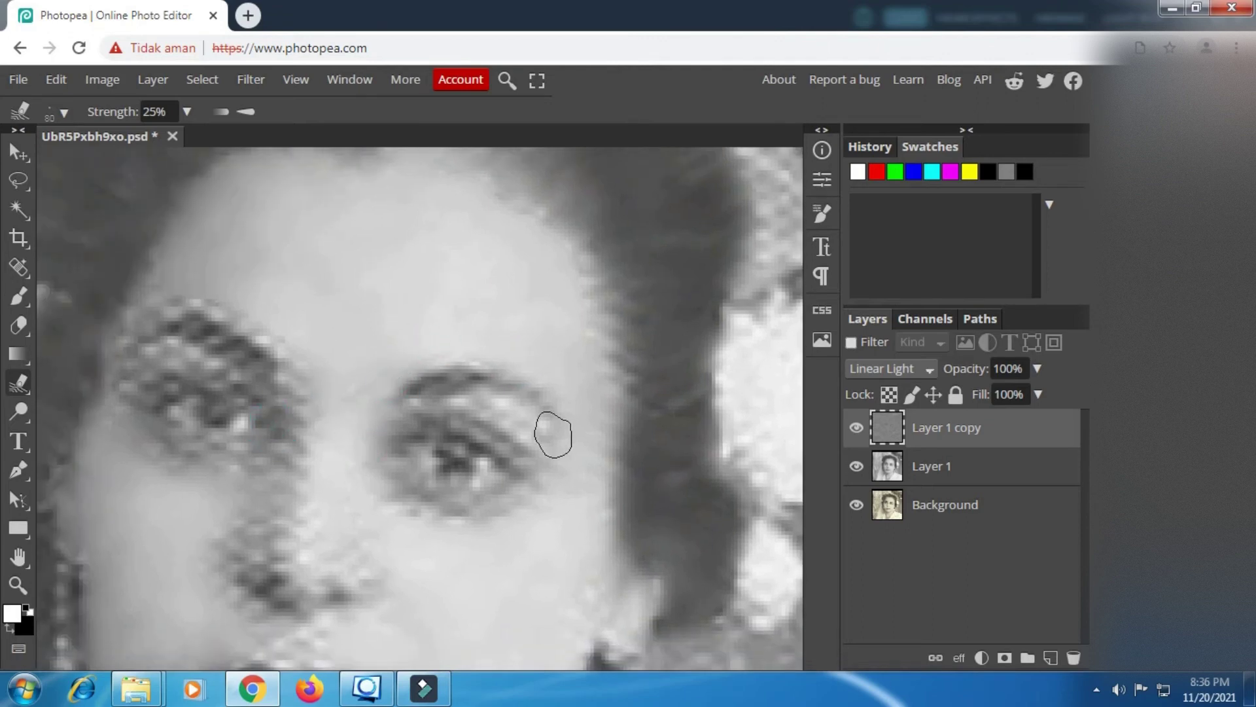
# Set the smudge brush size to 42 px and smooth the skin between the right eyebrow and eyelid.
pyautogui.rightClick(553, 412)
pyautogui.moveTo(719, 453); pyautogui.dragTo(716, 452)
pyautogui.click(623, 132)
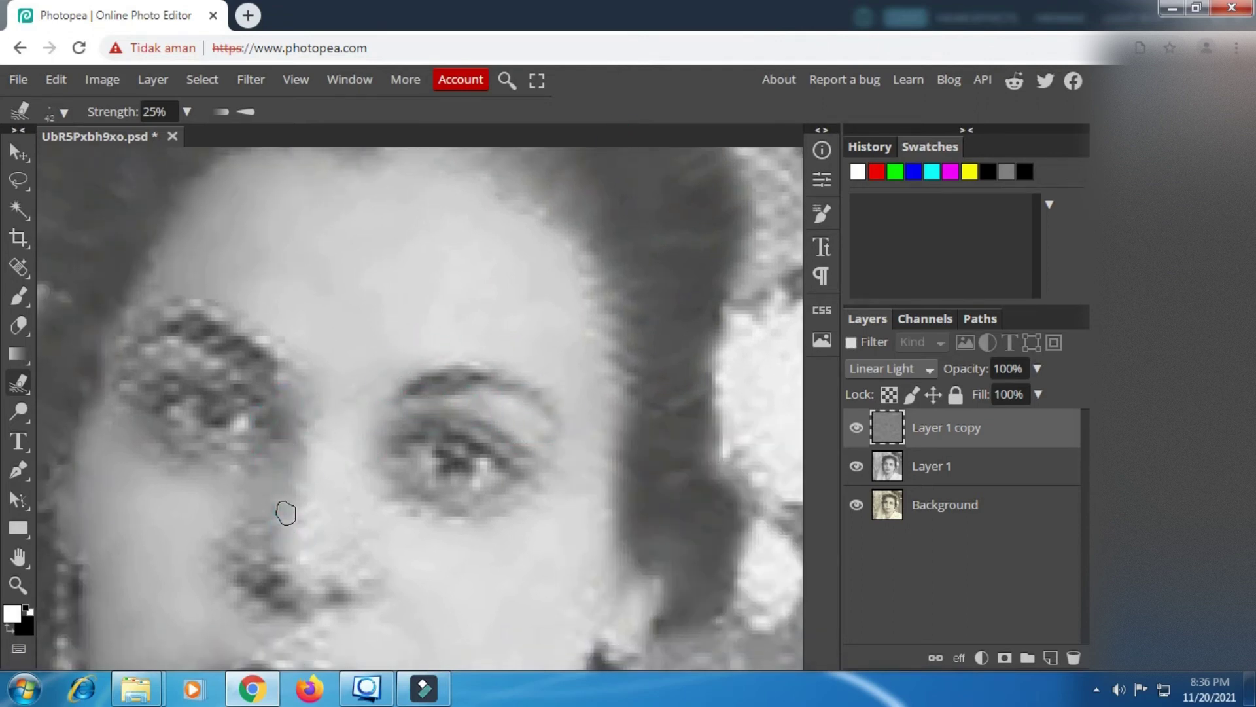
# Smudge the texture off the nose's bridge and nostrils, the skin above the mouth and the lips.
pyautogui.scroll(-3, 286, 512)
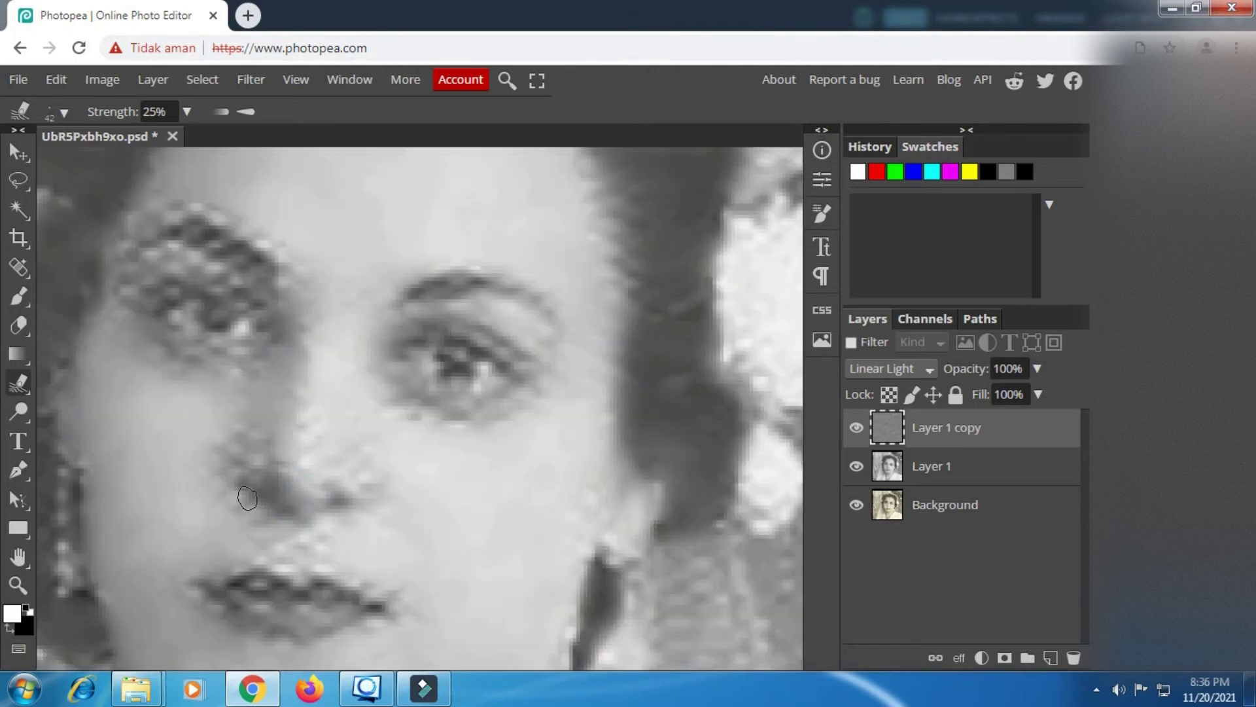
pyautogui.scroll(1, 264, 510)
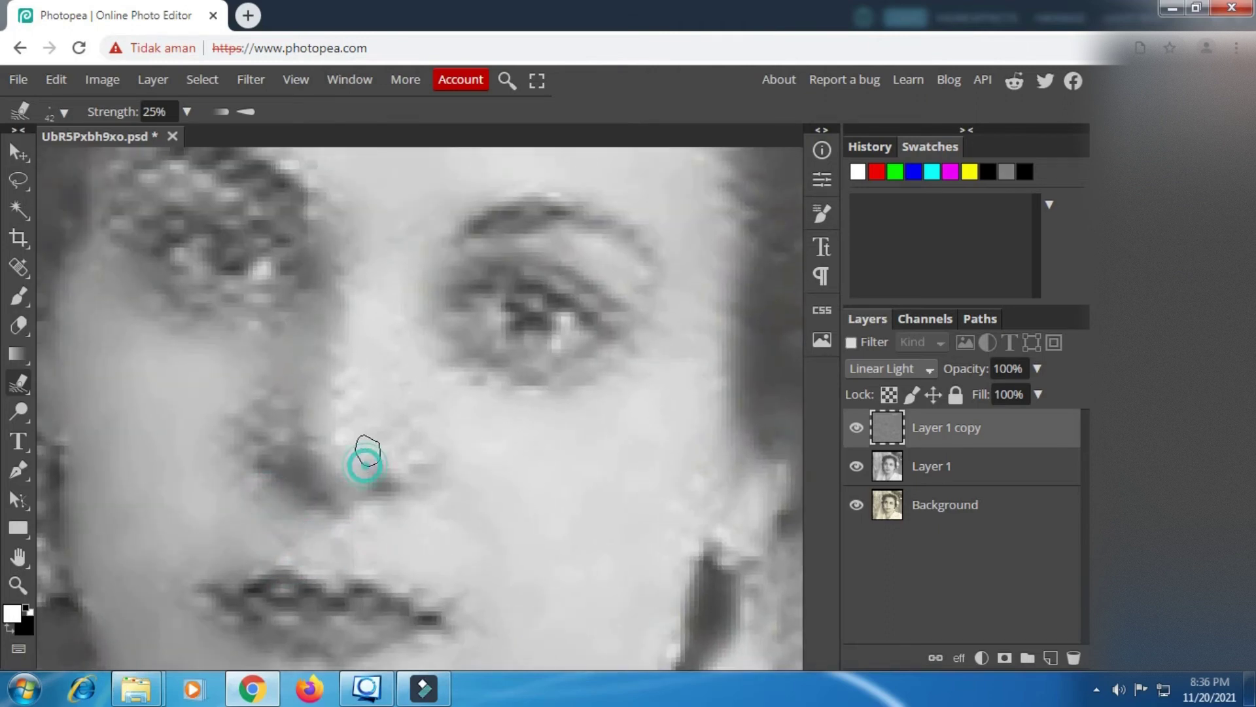
pyautogui.moveTo(400, 585); pyautogui.dragTo(423, 451)
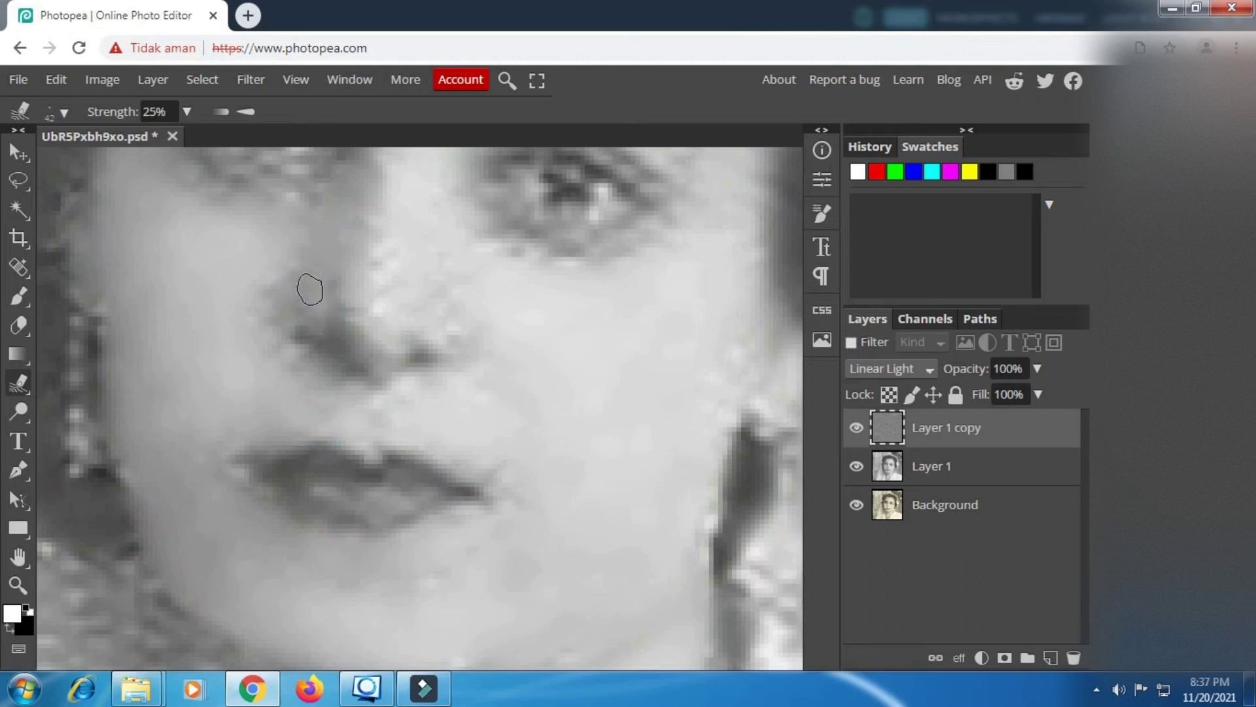
pyautogui.moveTo(367, 259); pyautogui.dragTo(367, 351)
pyautogui.moveTo(369, 303); pyautogui.dragTo(342, 323)
pyautogui.moveTo(275, 396); pyautogui.dragTo(274, 443)
# Smudge the skin around the left eye and the eyelid below its eyebrow smooth.
pyautogui.moveTo(271, 334); pyautogui.dragTo(426, 446)
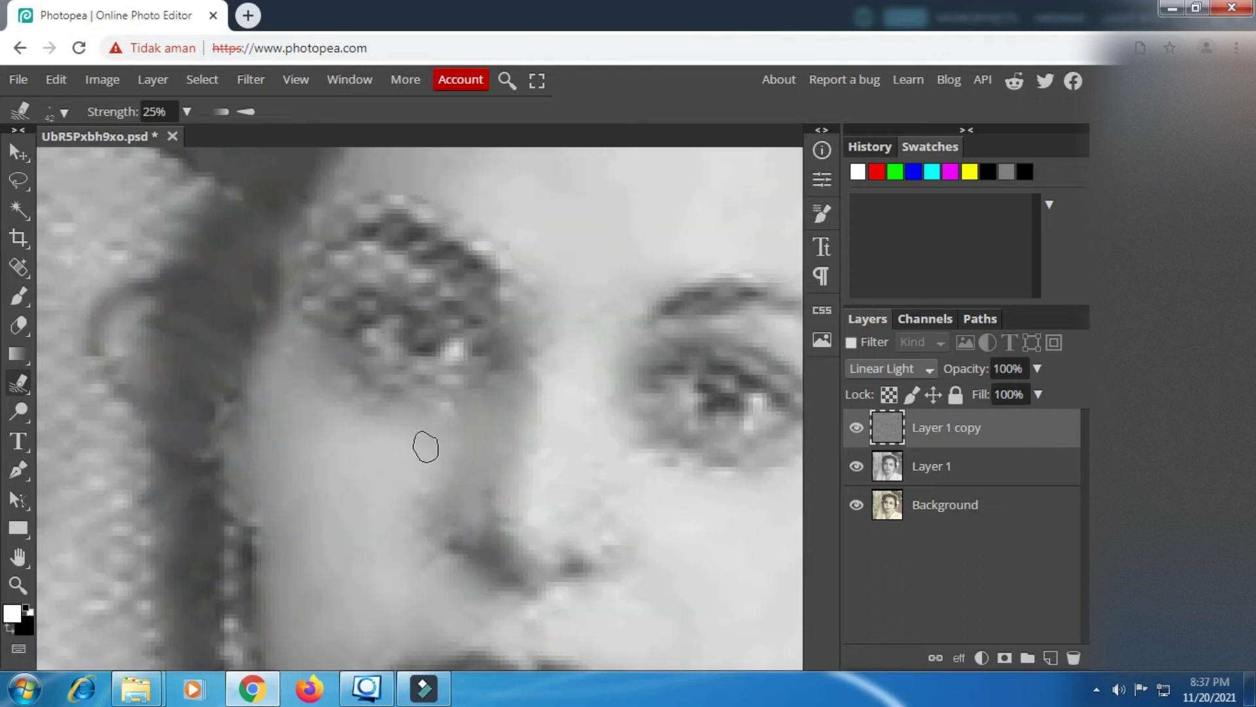
pyautogui.scroll(2, 403, 375)
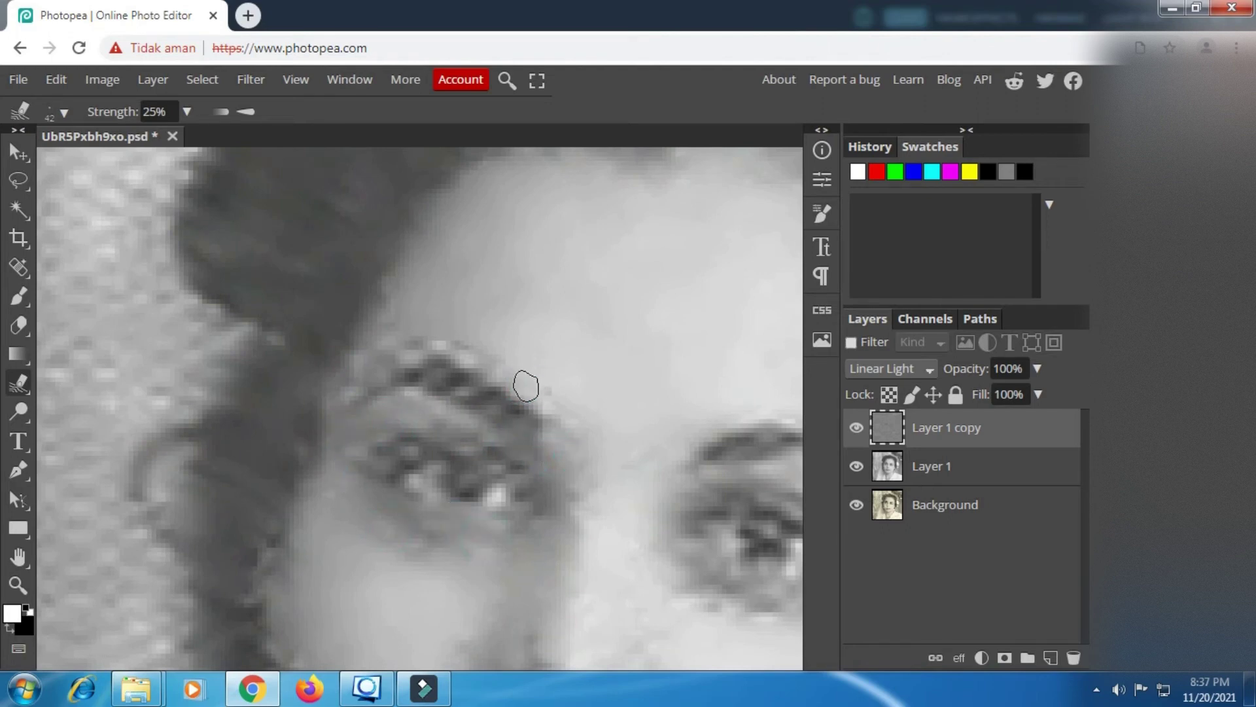
pyautogui.moveTo(361, 491); pyautogui.dragTo(373, 451)
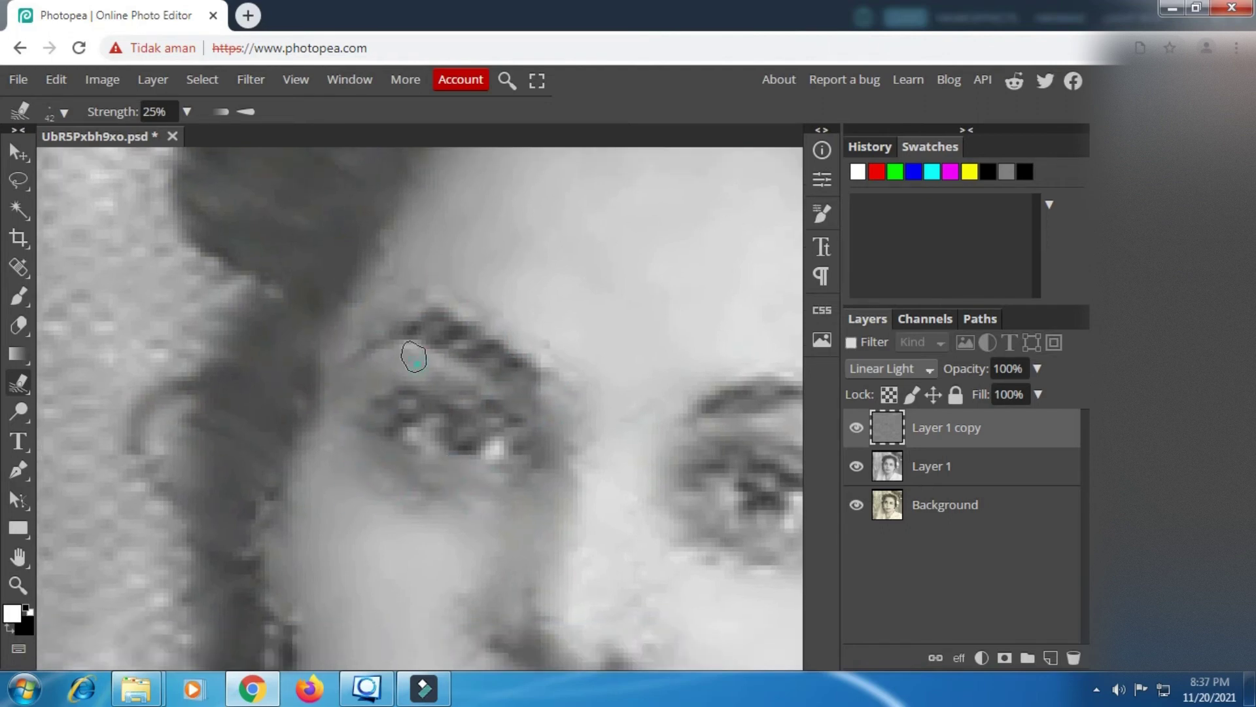
pyautogui.moveTo(564, 429); pyautogui.dragTo(517, 382)
pyautogui.moveTo(667, 505); pyautogui.dragTo(533, 502)
pyautogui.moveTo(381, 298); pyautogui.dragTo(510, 439)
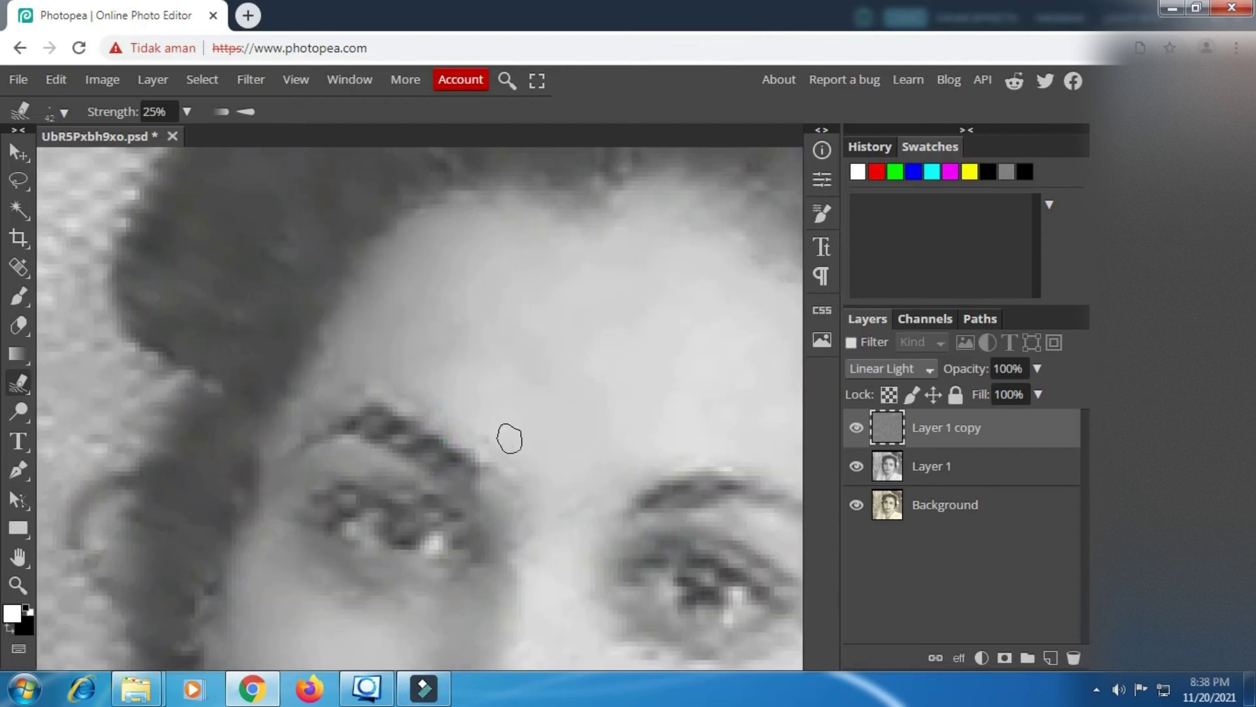
# Set up a soft 6 px smudge brush with 32% strength and smooth the left eyebrow.
pyautogui.rightClick(514, 448)
pyautogui.click(665, 556)
pyautogui.click(186, 112)
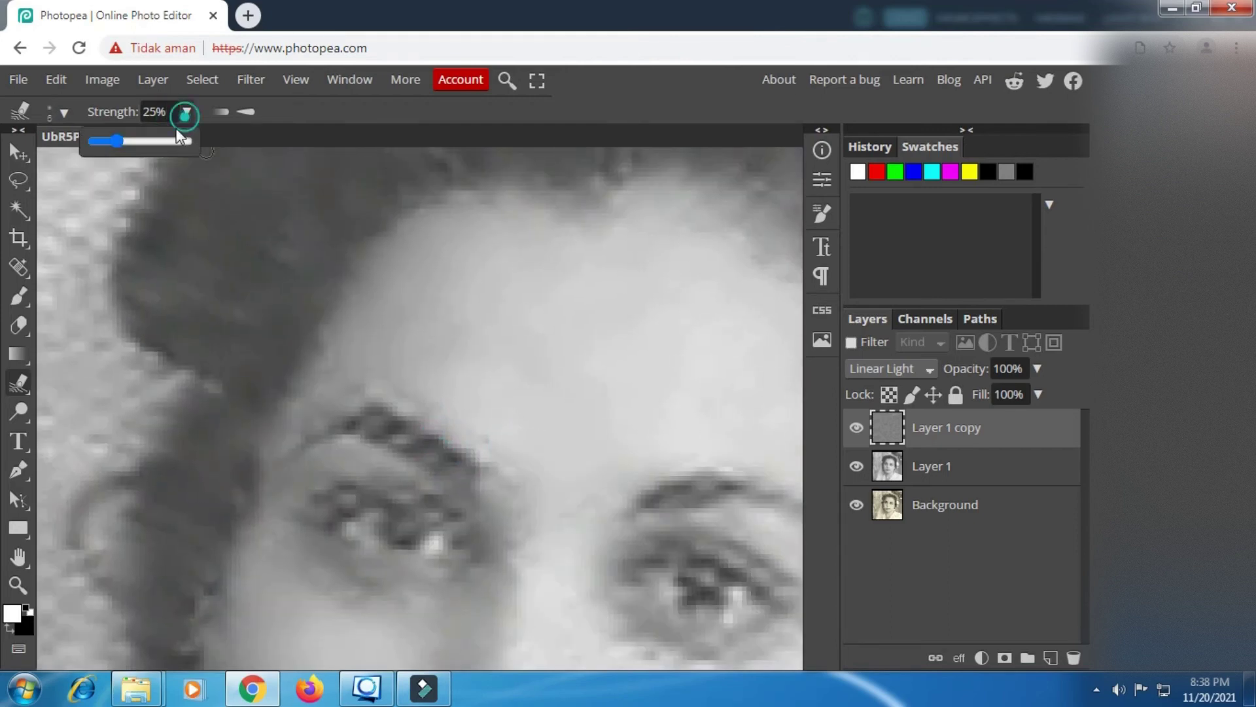
pyautogui.scroll(1, 442, 440)
pyautogui.click(417, 446)
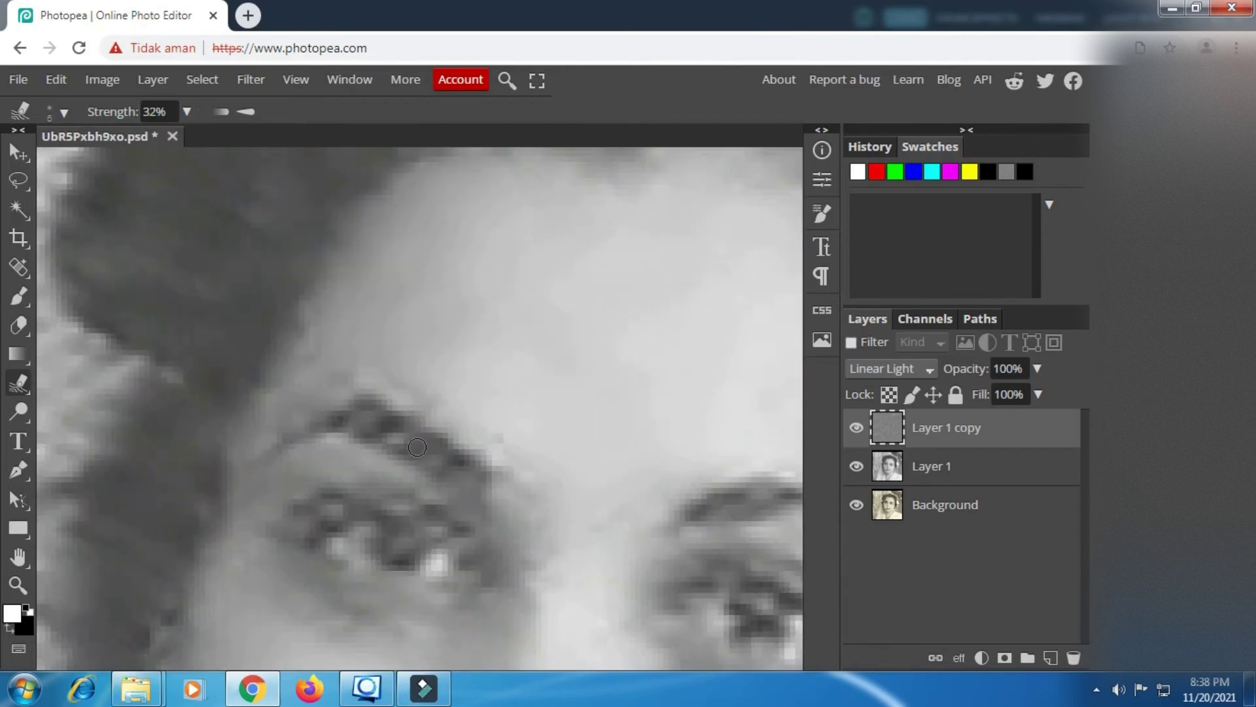
pyautogui.scroll(-1, 334, 426)
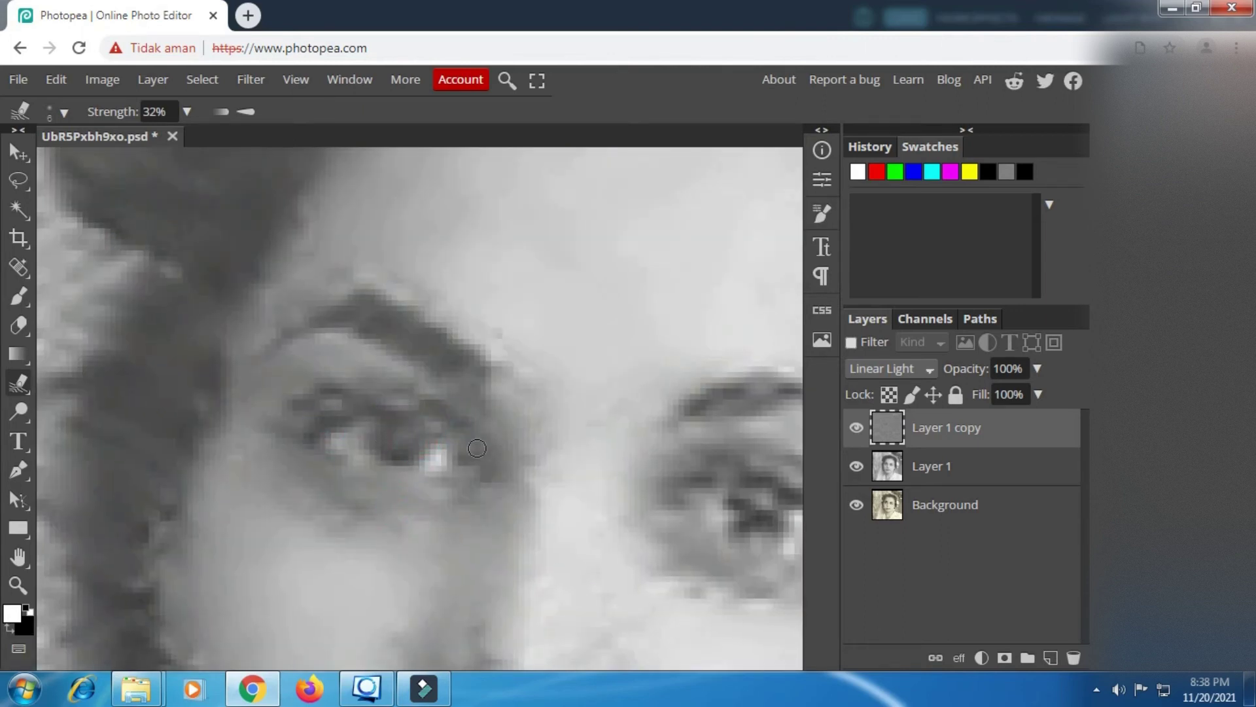
# Smudge the details of the left eye, the right eyebrow and the right eye with the fine brush.
pyautogui.moveTo(487, 453); pyautogui.dragTo(220, 430)
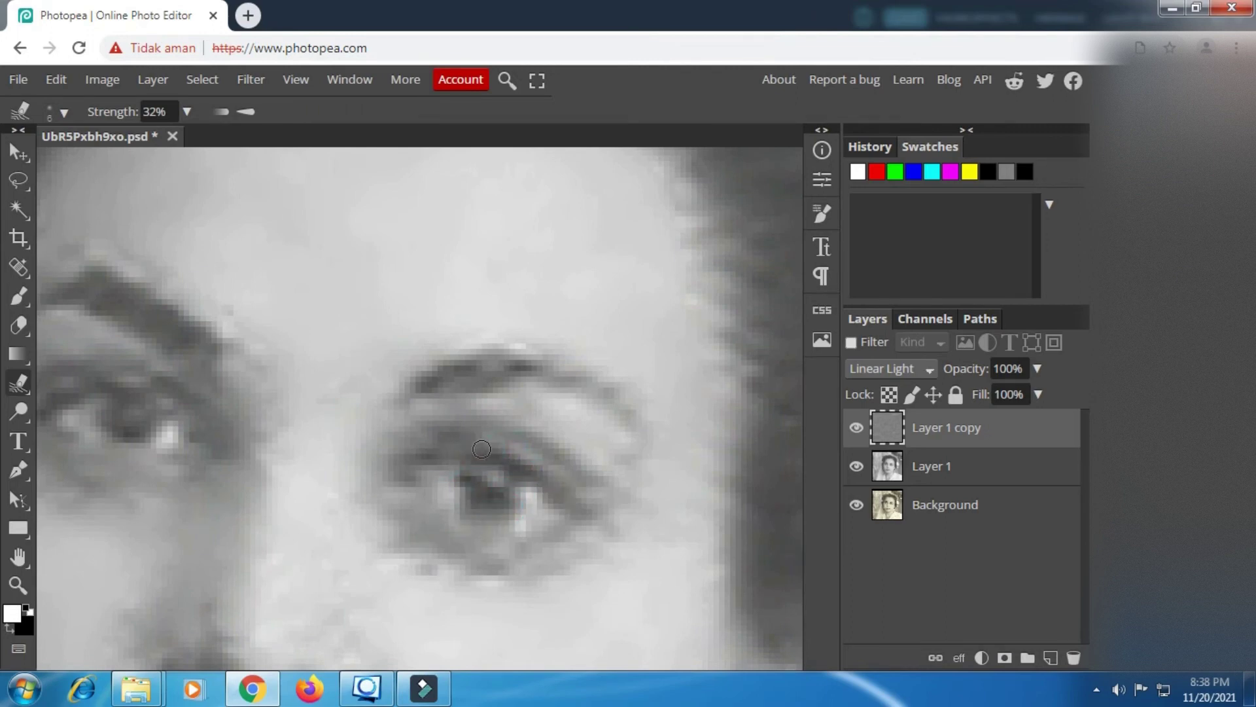
pyautogui.moveTo(461, 367); pyautogui.dragTo(548, 374)
pyautogui.moveTo(575, 544); pyautogui.dragTo(577, 365)
pyautogui.moveTo(659, 417); pyautogui.dragTo(480, 378)
pyautogui.scroll(-2, 472, 412)
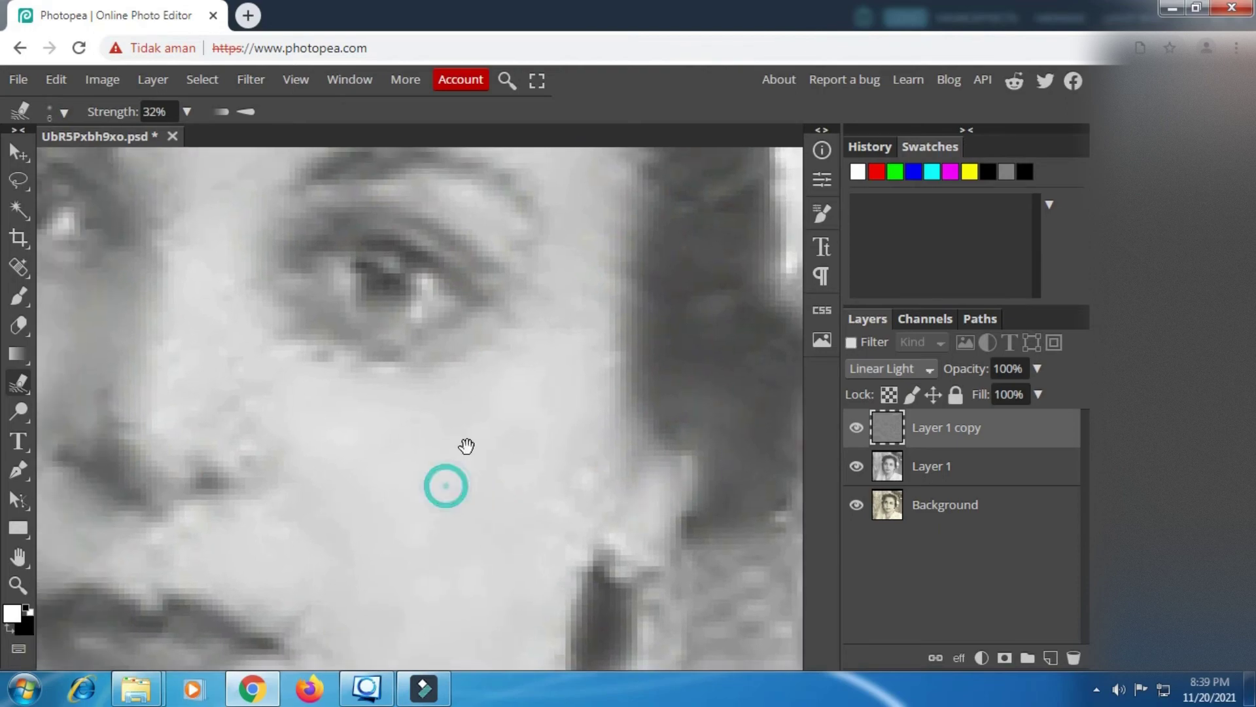
# Refine the nose and the outline of the lips with fine smudge strokes.
pyautogui.scroll(2, 425, 353)
pyautogui.moveTo(275, 331); pyautogui.dragTo(609, 379)
pyautogui.moveTo(438, 519); pyautogui.dragTo(426, 297)
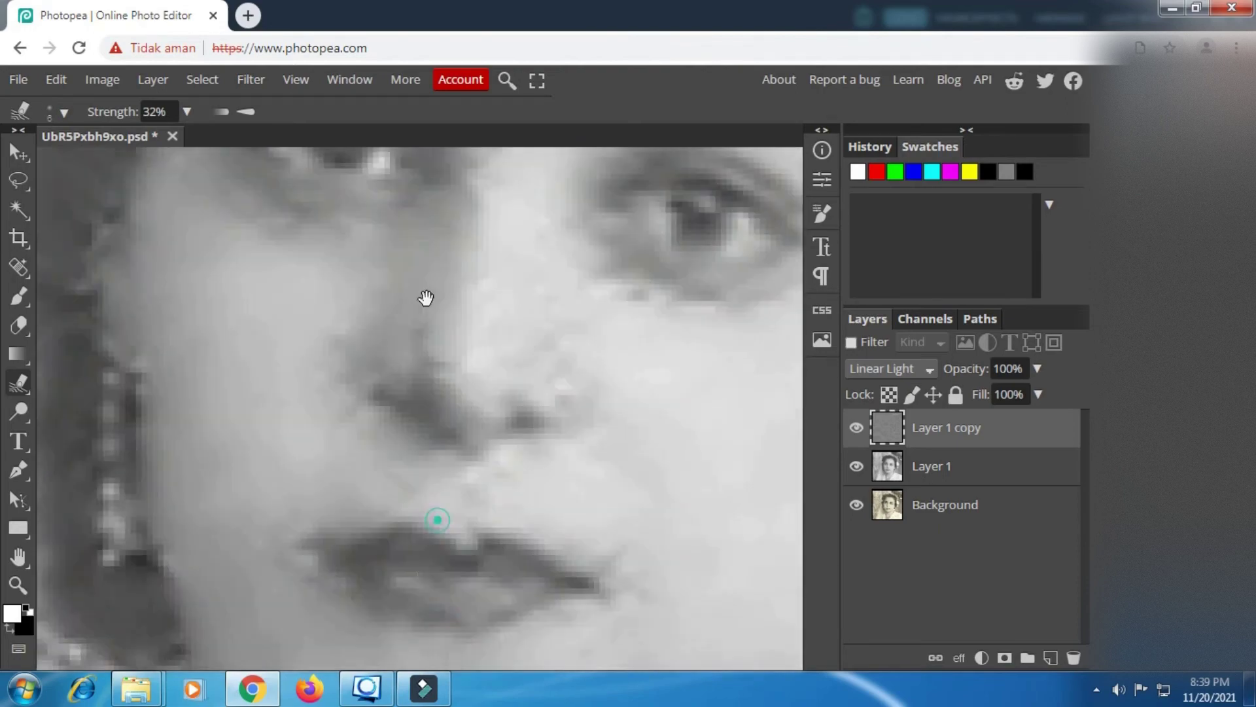
pyautogui.moveTo(450, 411); pyautogui.dragTo(515, 221)
pyautogui.moveTo(298, 428); pyautogui.dragTo(422, 506)
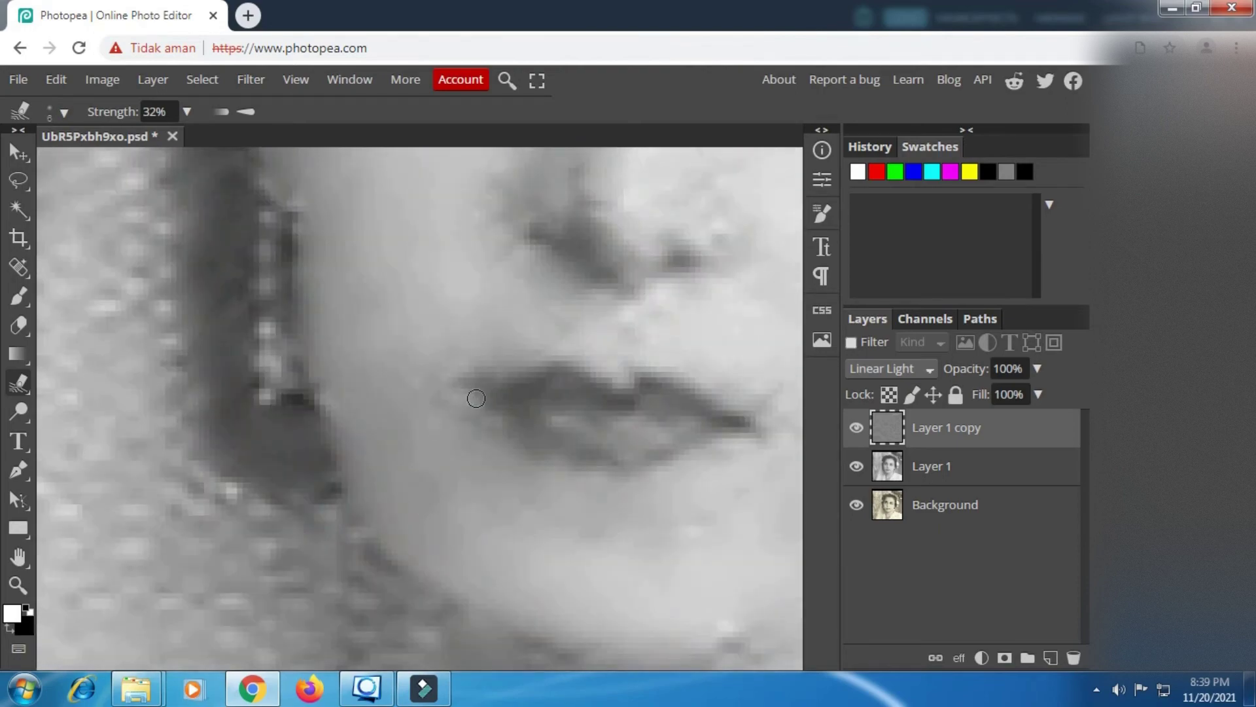
pyautogui.moveTo(425, 319); pyautogui.dragTo(516, 527)
pyautogui.scroll(-1, 430, 411)
# Choose the size 80 textured brush at 20% strength and smudge the background beside the left hair strip and jaw.
pyautogui.rightClick(432, 411)
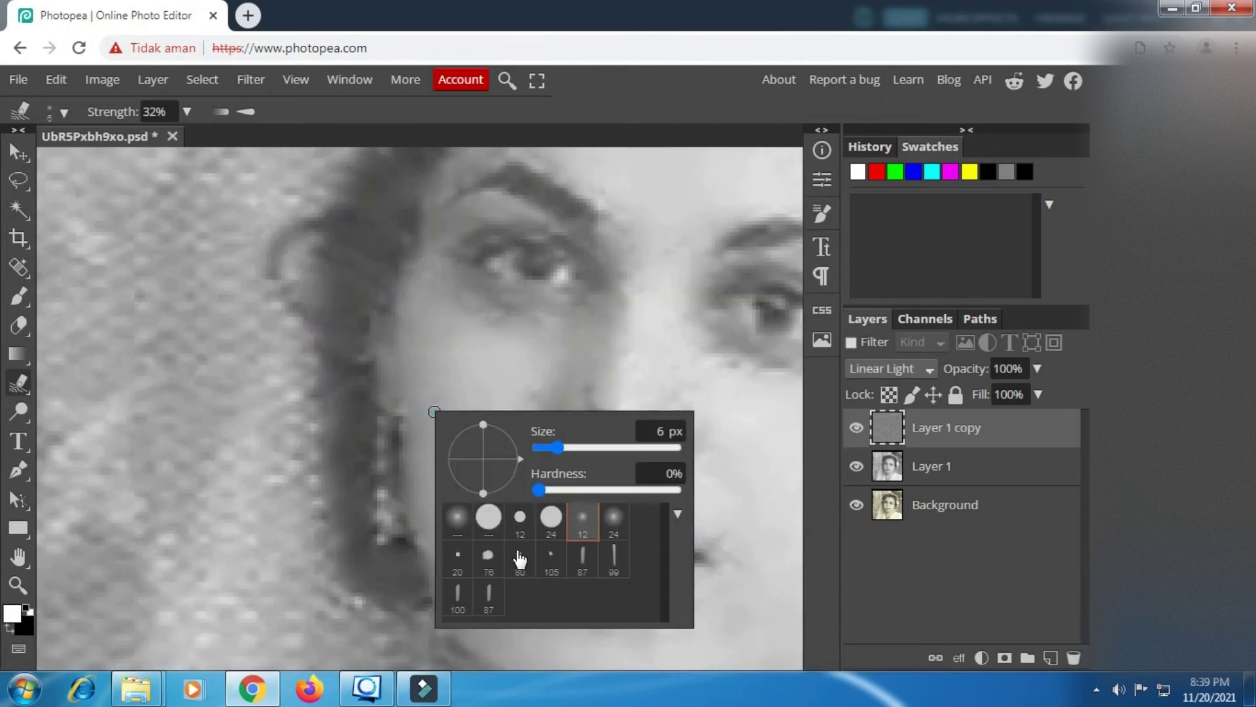
pyautogui.click(518, 558)
pyautogui.click(187, 112)
pyautogui.moveTo(123, 142); pyautogui.dragTo(112, 143)
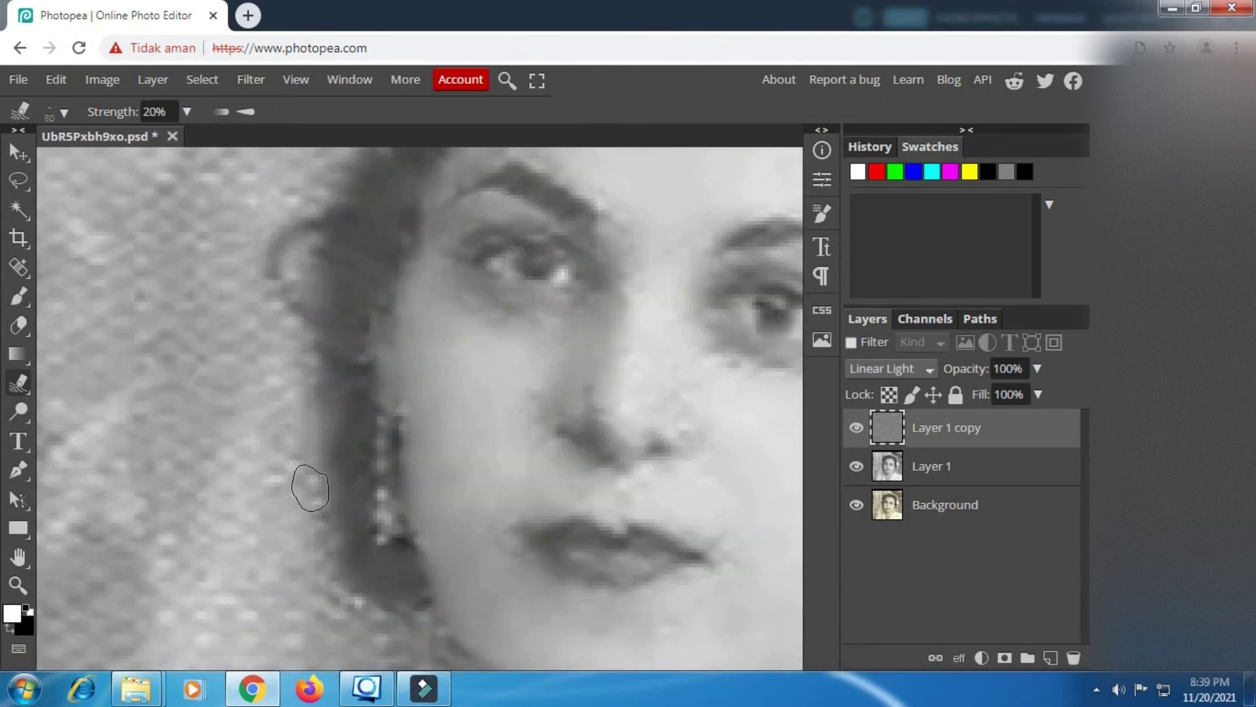
pyautogui.scroll(-3, 327, 445)
pyautogui.scroll(-5, 337, 452)
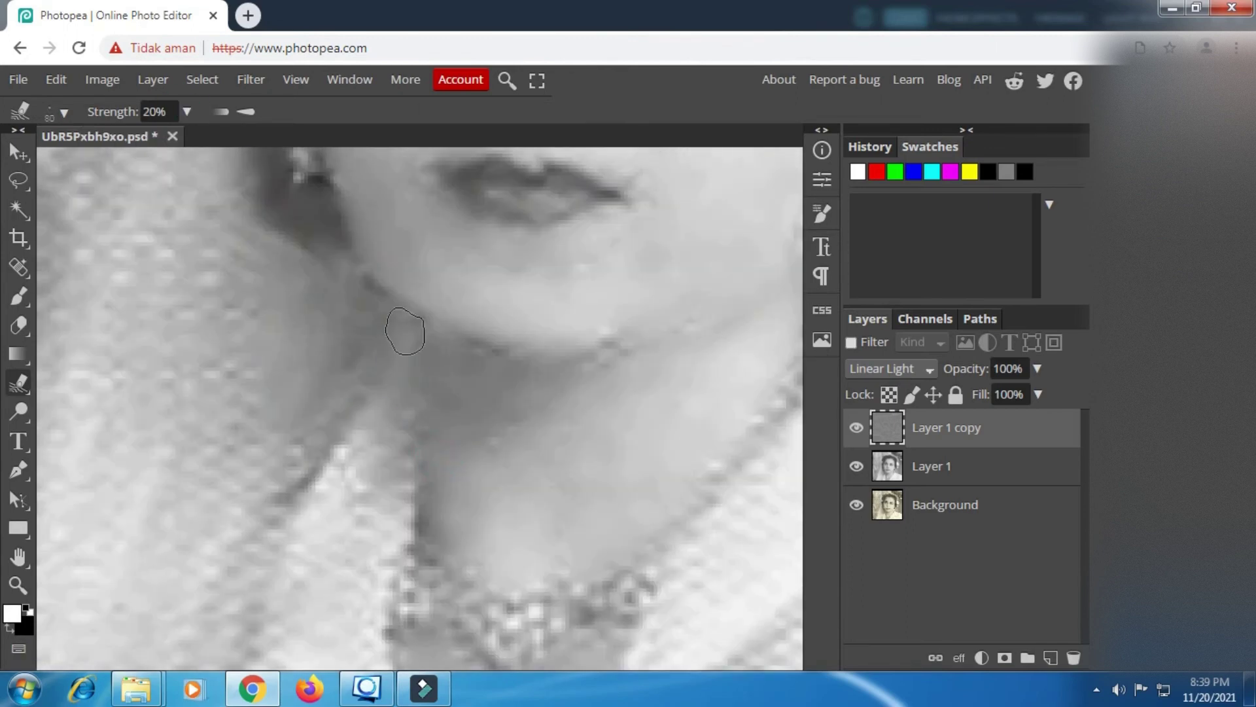
# Smudge the fabric texture of the left collar and its edges beside the neck.
pyautogui.scroll(-2, 286, 356)
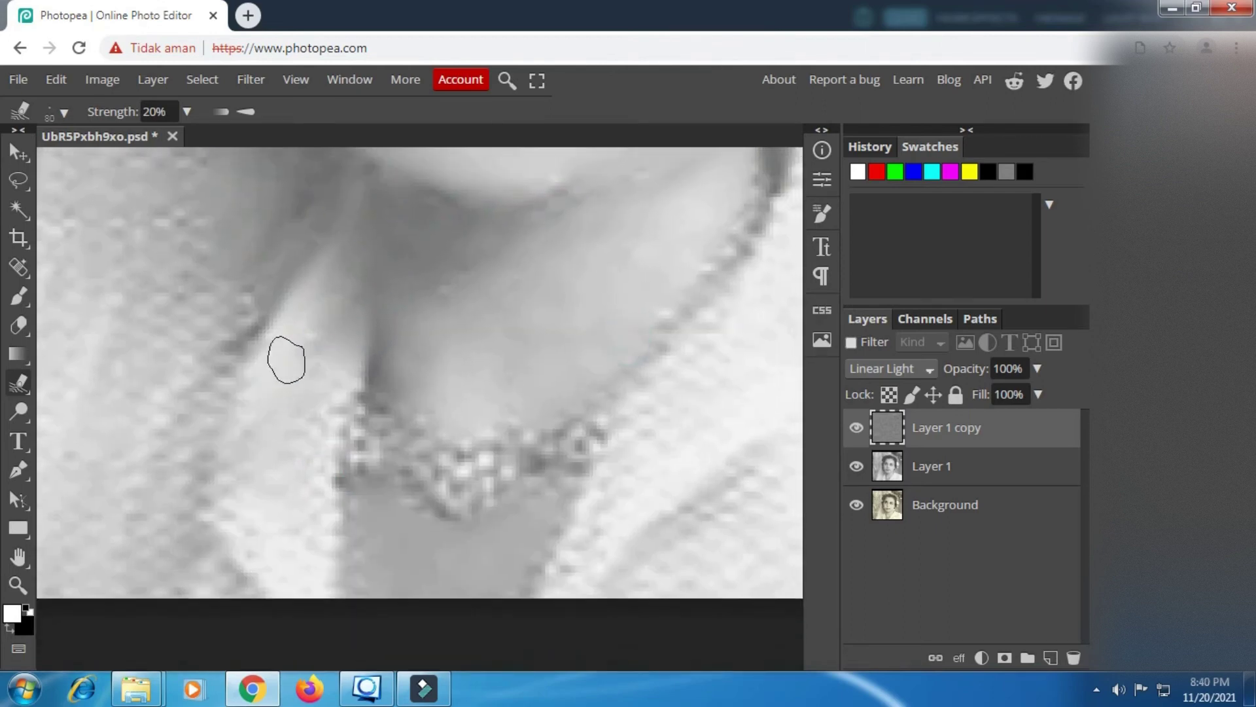
pyautogui.scroll(-3, 343, 376)
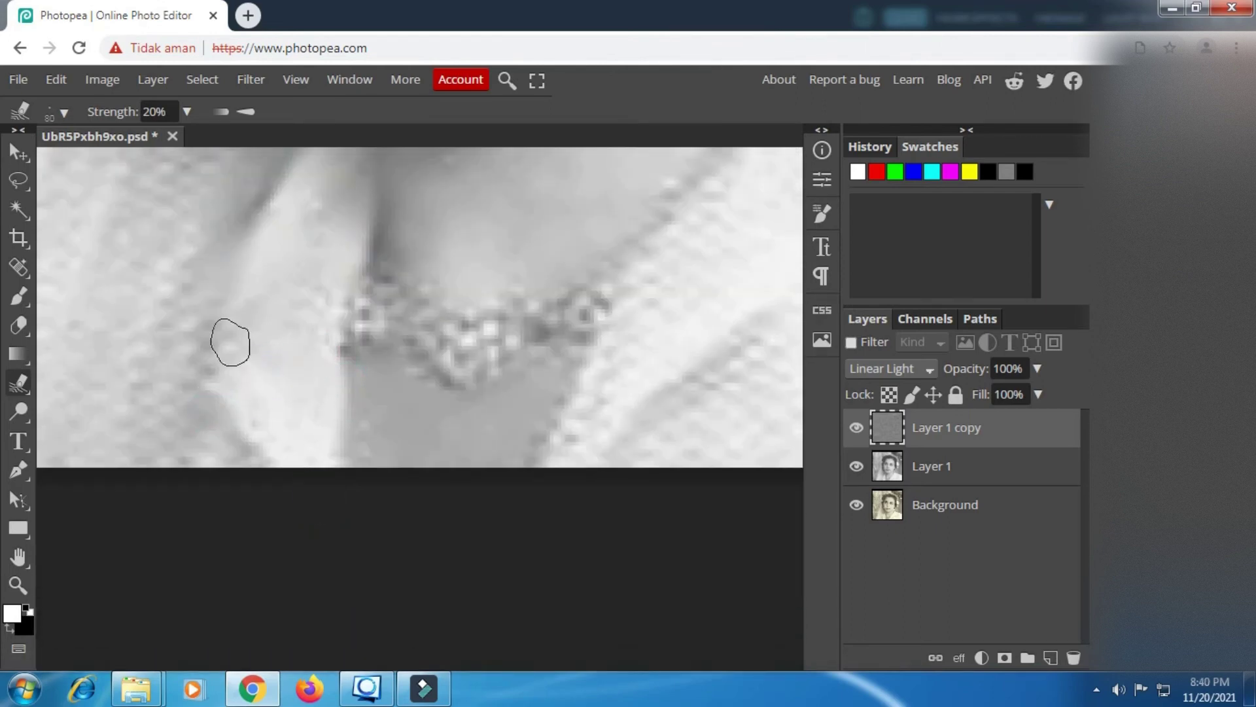
pyautogui.scroll(3, 335, 347)
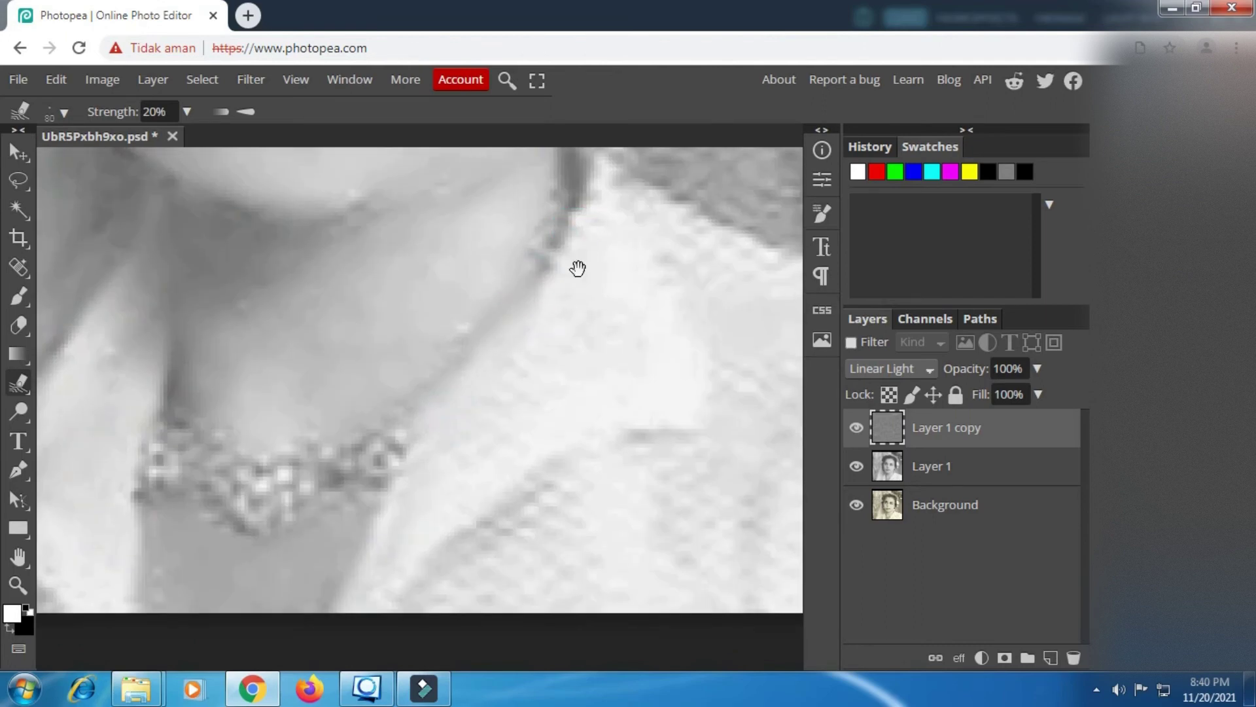
# Smudge the right collar's neck edge, its white fabric and the crease below it smooth.
pyautogui.click(555, 235)
pyautogui.moveTo(555, 235); pyautogui.dragTo(534, 159)
pyautogui.moveTo(497, 469); pyautogui.dragTo(303, 577)
pyautogui.moveTo(548, 443)
pyautogui.mouseDown()
pyautogui.moveTo(472, 485)
pyautogui.moveTo(446, 543)
pyautogui.mouseUp()
pyautogui.moveTo(536, 331); pyautogui.dragTo(481, 150)
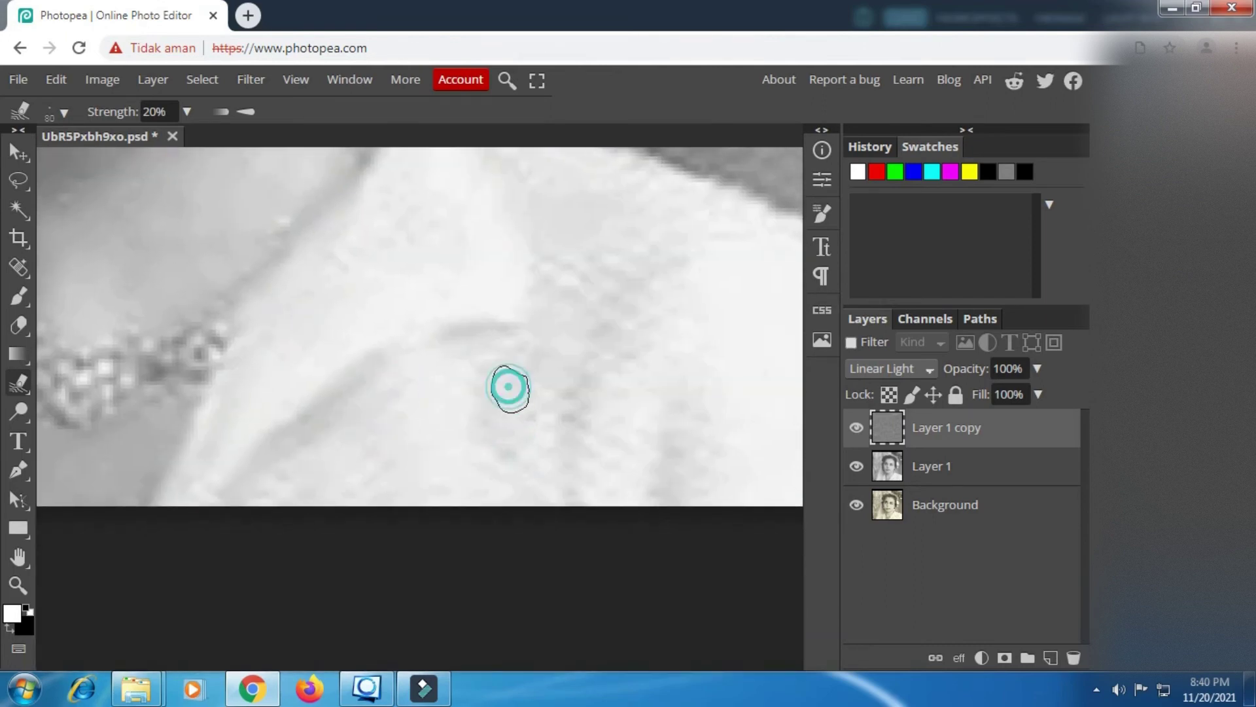
# Smudge the white garment below the right collar and the fabric beside the left collar's outer edge.
pyautogui.moveTo(508, 385); pyautogui.dragTo(554, 440)
pyautogui.moveTo(468, 301); pyautogui.dragTo(686, 541)
pyautogui.moveTo(497, 269); pyautogui.dragTo(452, 334)
pyautogui.moveTo(49, 400); pyautogui.dragTo(367, 351)
pyautogui.moveTo(342, 516); pyautogui.dragTo(364, 371)
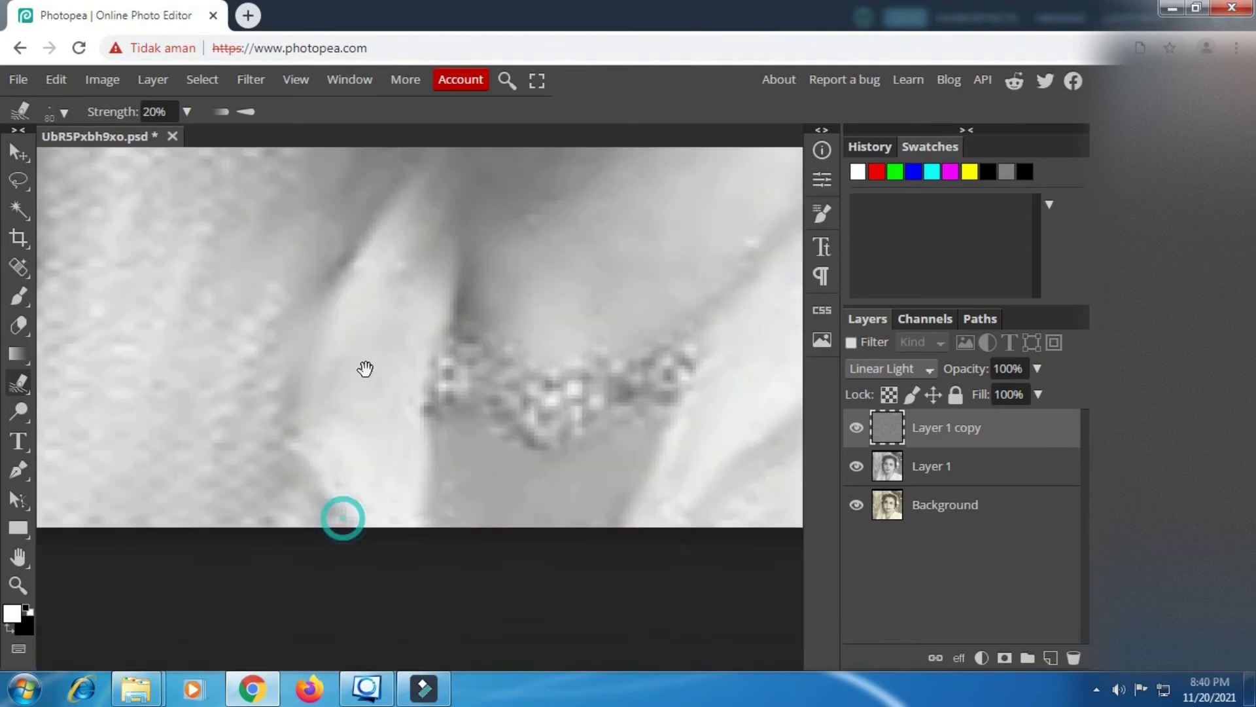
pyautogui.moveTo(333, 319); pyautogui.dragTo(282, 419)
pyautogui.scroll(-4, 219, 449)
pyautogui.moveTo(611, 412); pyautogui.dragTo(508, 448)
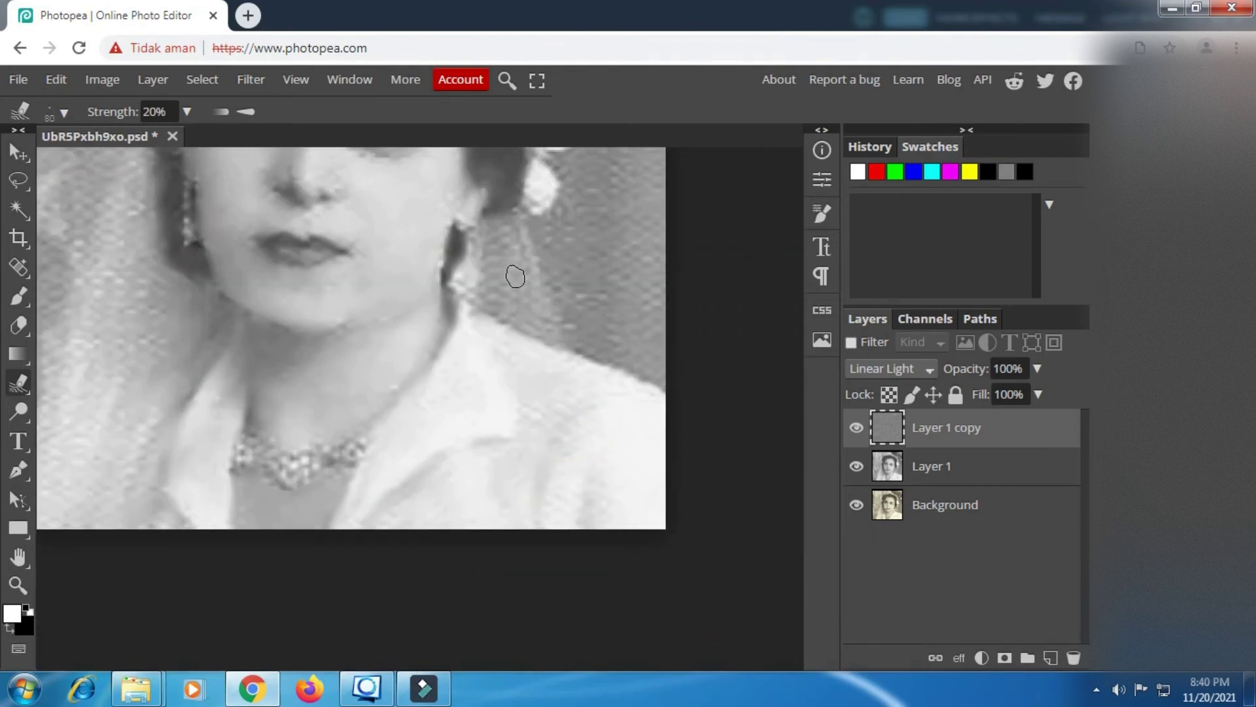
# Smudge the textured veil strip between the right side of the hair and the background, above the white flower.
pyautogui.scroll(4, 515, 276)
pyautogui.moveTo(463, 253); pyautogui.dragTo(481, 345)
pyautogui.moveTo(537, 291)
pyautogui.mouseDown()
pyautogui.moveTo(556, 488)
pyautogui.moveTo(539, 547)
pyautogui.moveTo(487, 620)
pyautogui.mouseUp()
pyautogui.moveTo(464, 207); pyautogui.dragTo(463, 395)
pyautogui.moveTo(543, 363); pyautogui.dragTo(551, 473)
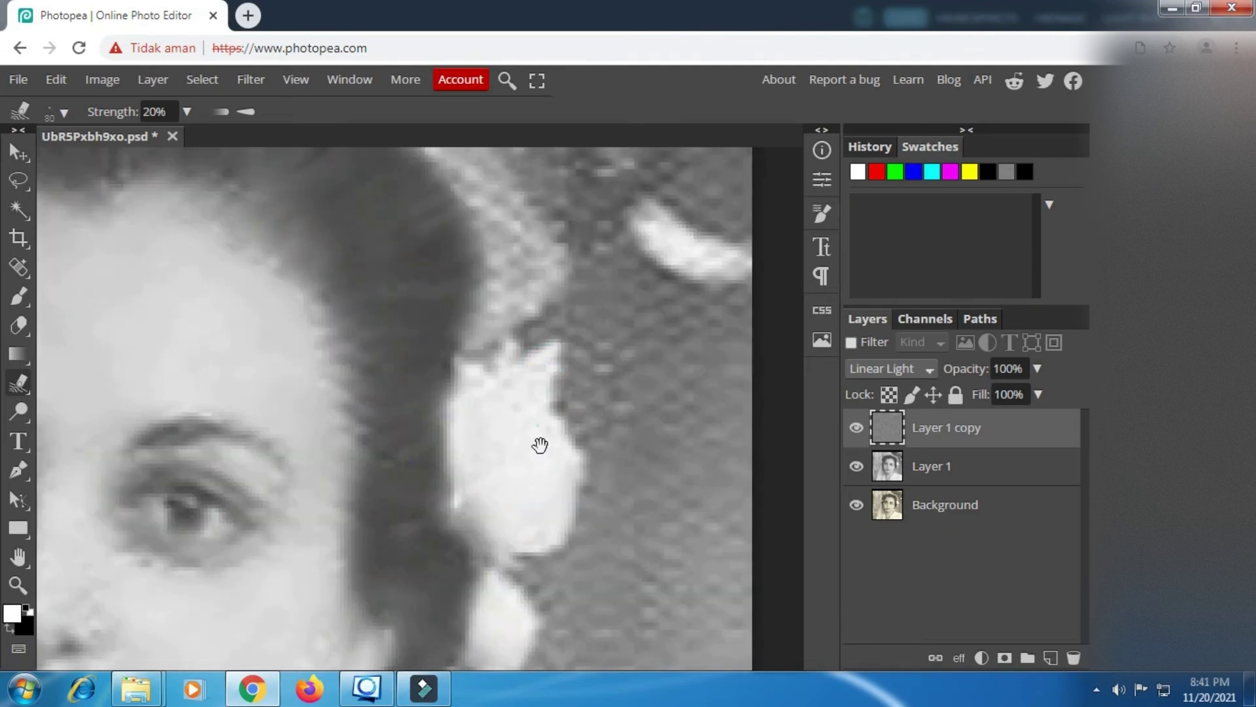
pyautogui.moveTo(540, 393); pyautogui.dragTo(541, 573)
pyautogui.moveTo(474, 390); pyautogui.dragTo(523, 451)
pyautogui.moveTo(519, 473); pyautogui.dragTo(529, 474)
pyautogui.moveTo(462, 362); pyautogui.dragTo(522, 418)
pyautogui.moveTo(503, 385)
pyautogui.mouseDown()
pyautogui.moveTo(430, 342)
pyautogui.moveTo(443, 406)
pyautogui.mouseUp()
# Smudge the veil along the crown of the head and around the upper left edge of the hair.
pyautogui.moveTo(356, 342)
pyautogui.mouseDown()
pyautogui.moveTo(297, 322)
pyautogui.moveTo(408, 330)
pyautogui.mouseUp()
pyautogui.moveTo(463, 334); pyautogui.dragTo(462, 330)
pyautogui.scroll(2, 392, 314)
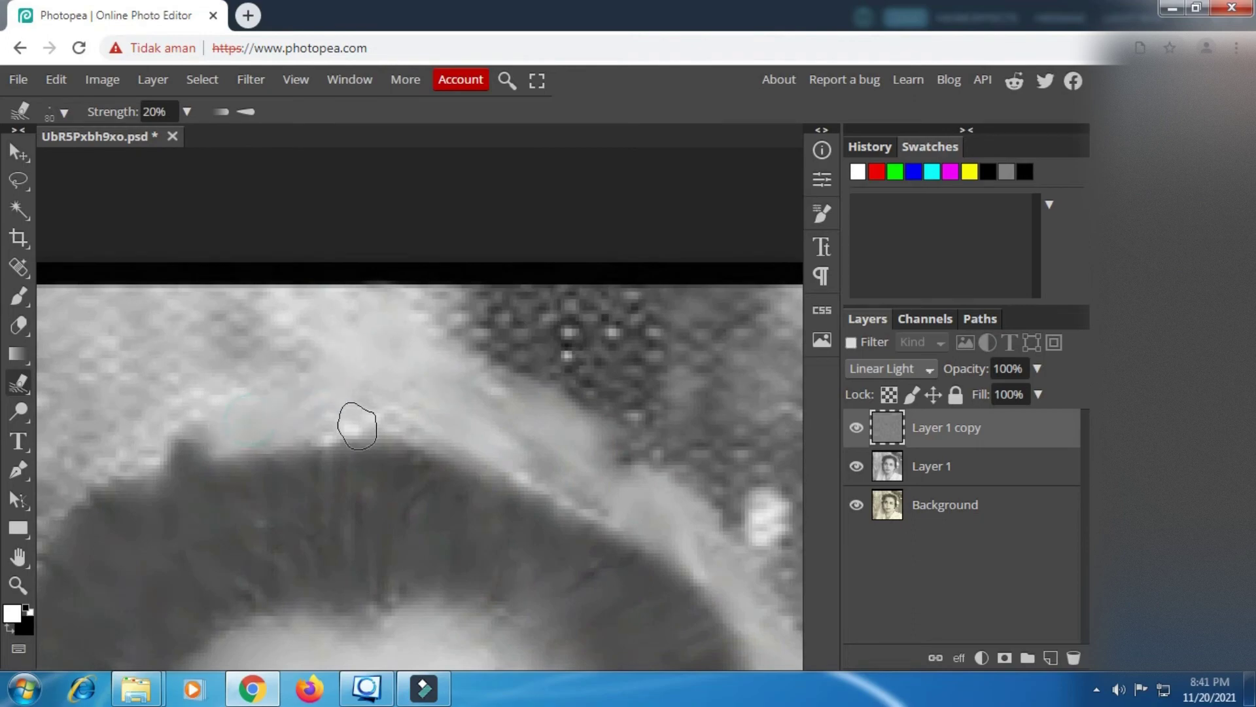
pyautogui.moveTo(282, 394); pyautogui.dragTo(364, 438)
pyautogui.moveTo(260, 483); pyautogui.dragTo(426, 410)
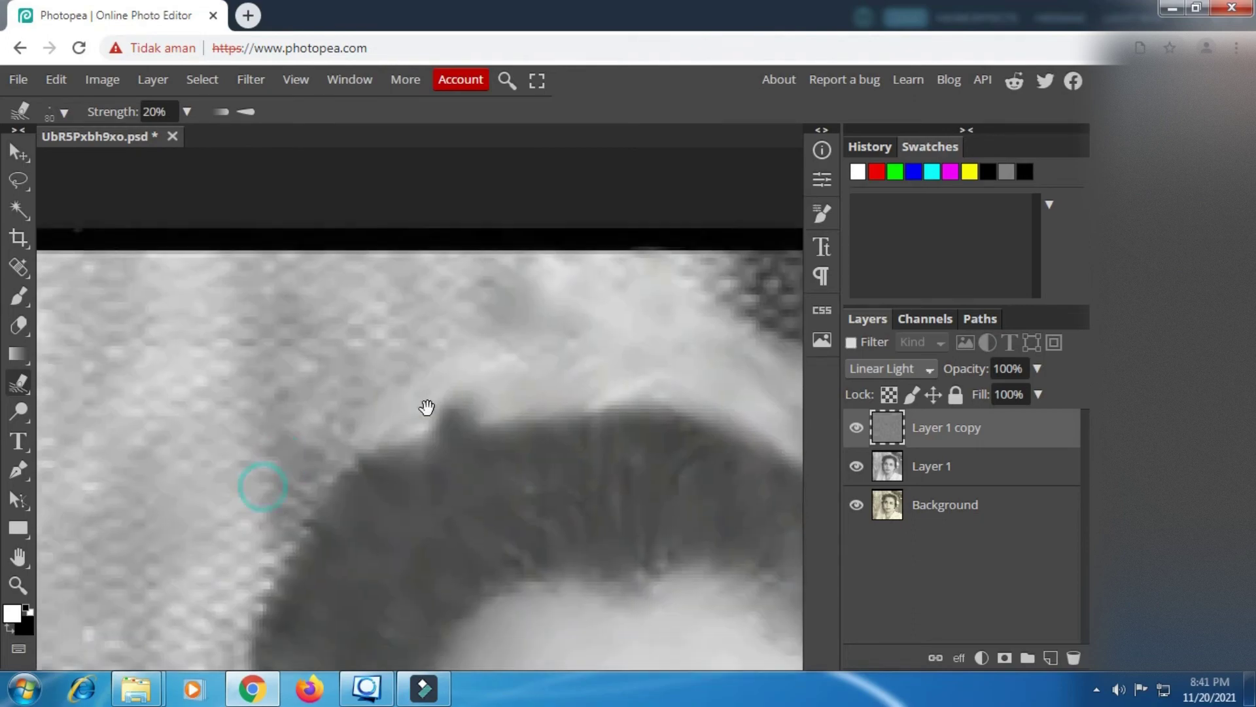
pyautogui.moveTo(384, 361); pyautogui.dragTo(379, 353)
# Smudge the veil below the flowers, behind the right earring down to the shoulder.
pyautogui.scroll(-3, 392, 354)
pyautogui.moveTo(655, 481); pyautogui.dragTo(561, 421)
pyautogui.scroll(3, 560, 421)
pyautogui.moveTo(562, 317); pyautogui.dragTo(548, 261)
pyautogui.moveTo(560, 513); pyautogui.dragTo(536, 367)
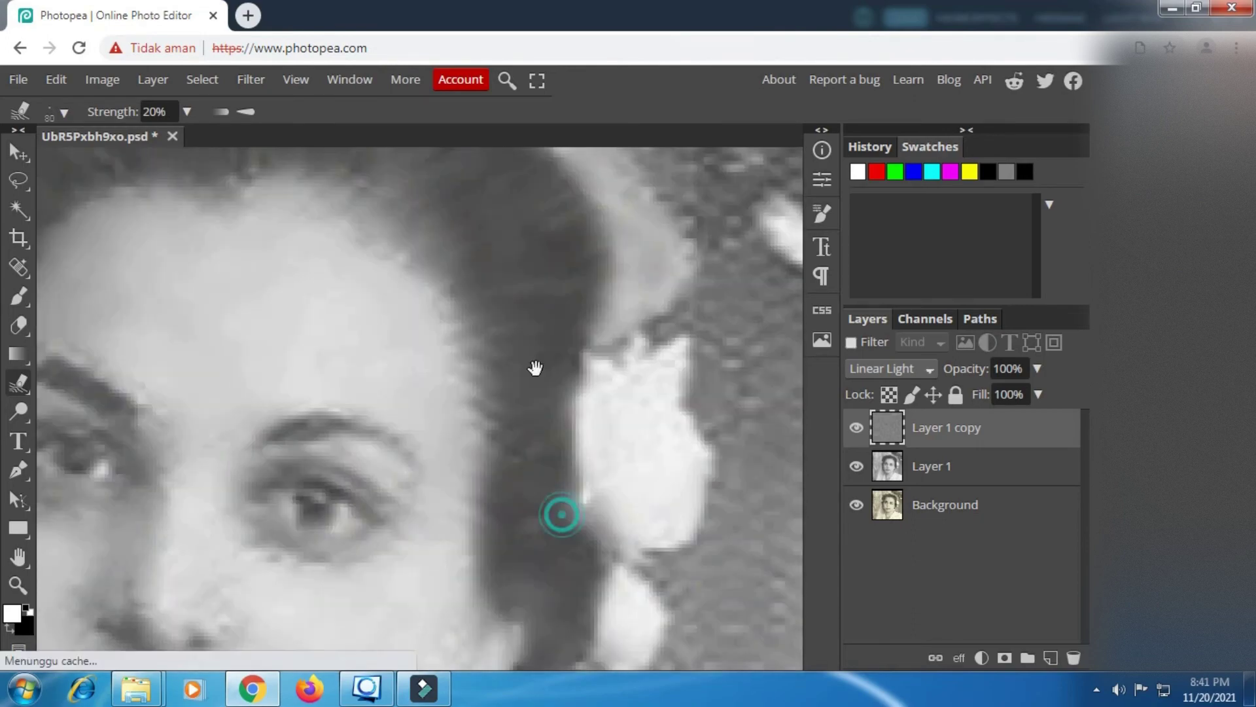
pyautogui.scroll(1, 521, 444)
pyautogui.moveTo(537, 477); pyautogui.dragTo(517, 430)
pyautogui.moveTo(592, 645); pyautogui.dragTo(513, 353)
pyautogui.moveTo(575, 608); pyautogui.dragTo(526, 474)
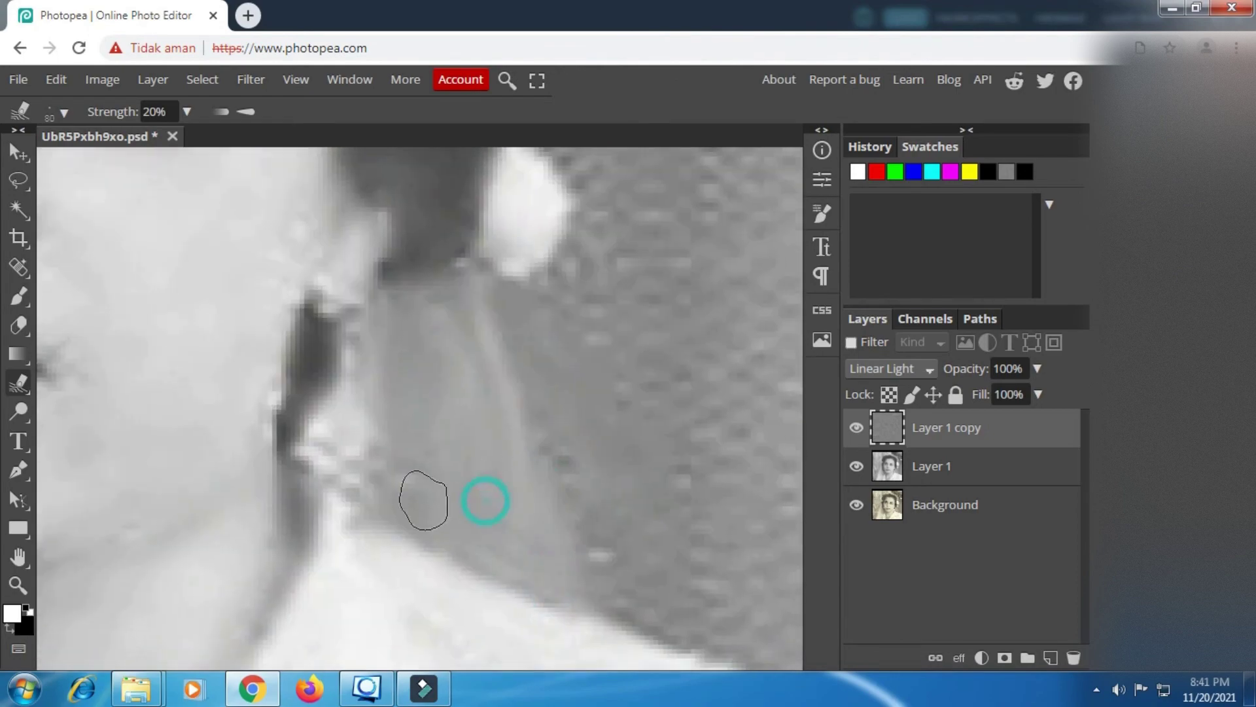
pyautogui.moveTo(625, 604); pyautogui.dragTo(544, 491)
# Enlarge the smudge brush to 151 px and smooth the long veil and the curtain background on the portrait's left side.
pyautogui.scroll(-3, 556, 480)
pyautogui.moveTo(351, 532); pyautogui.dragTo(567, 453)
pyautogui.rightClick(262, 412)
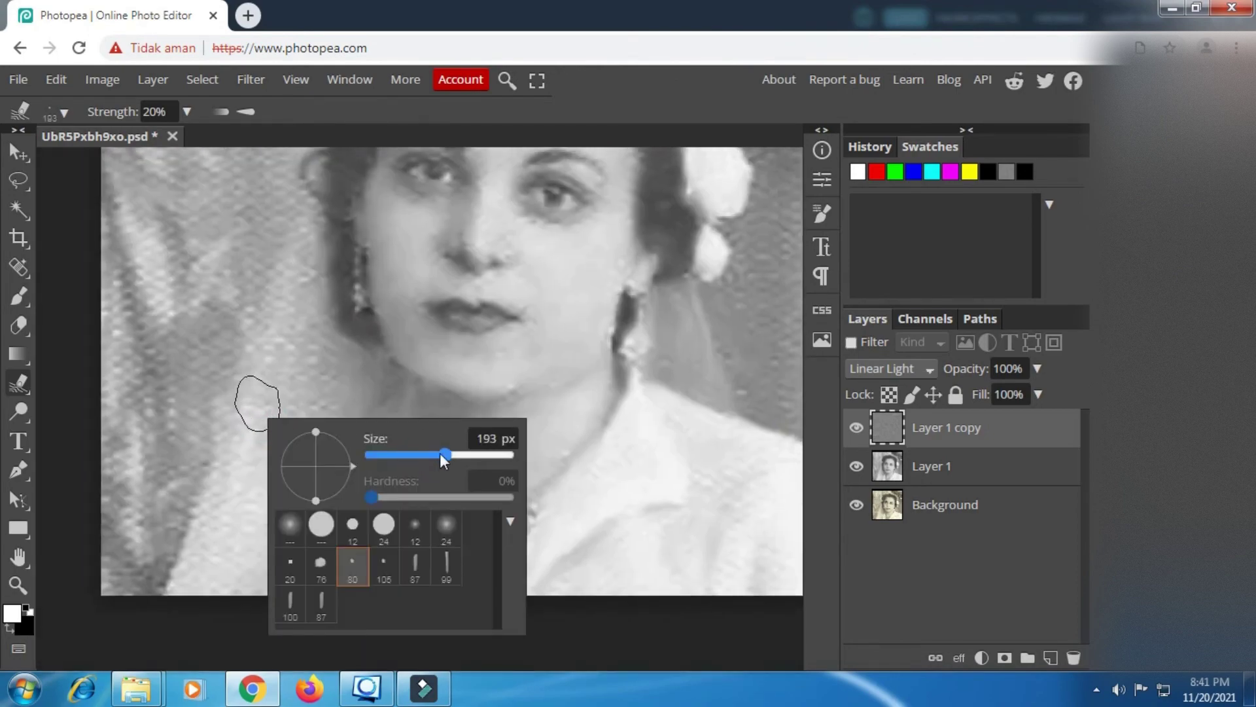
pyautogui.moveTo(440, 453); pyautogui.dragTo(426, 455)
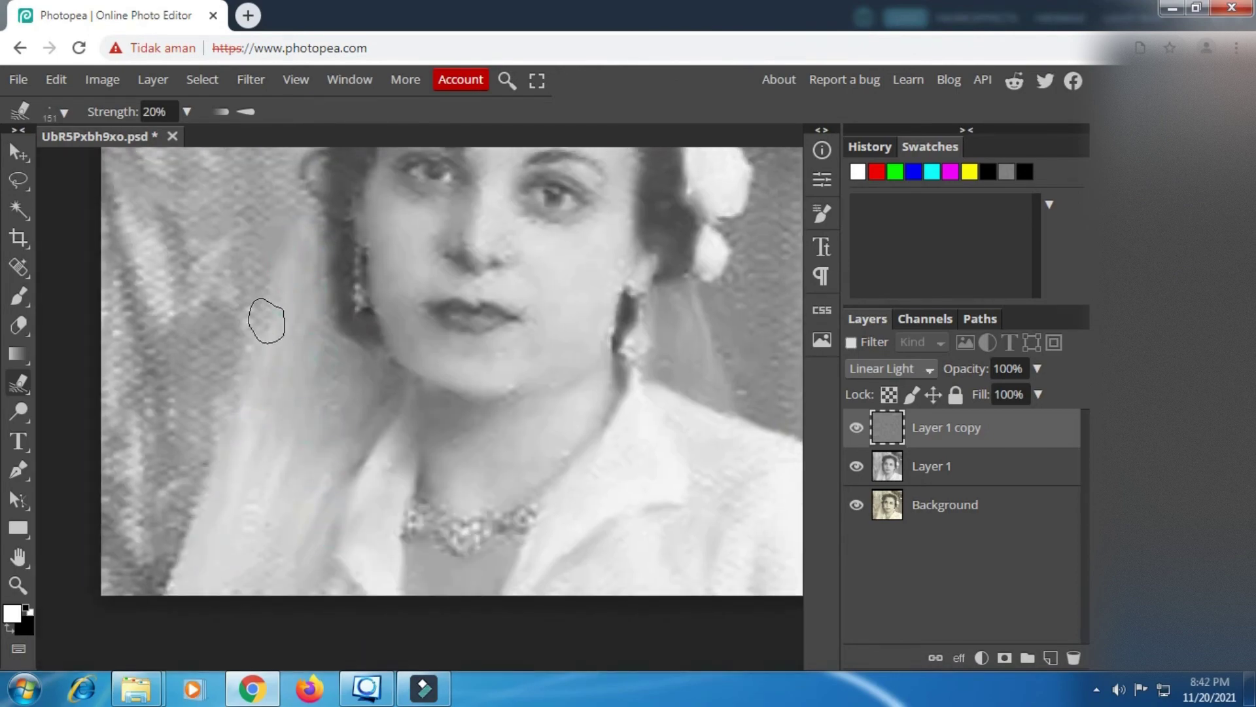
pyautogui.moveTo(185, 416)
pyautogui.mouseDown()
pyautogui.moveTo(142, 503)
pyautogui.moveTo(169, 505)
pyautogui.moveTo(158, 582)
pyautogui.mouseUp()
pyautogui.moveTo(136, 234)
pyautogui.mouseDown()
pyautogui.moveTo(149, 335)
pyautogui.moveTo(235, 384)
pyautogui.moveTo(269, 244)
pyautogui.mouseUp()
pyautogui.moveTo(269, 244); pyautogui.dragTo(230, 363)
pyautogui.moveTo(256, 308); pyautogui.dragTo(216, 290)
pyautogui.moveTo(165, 222)
pyautogui.mouseDown()
pyautogui.moveTo(121, 264)
pyautogui.moveTo(98, 311)
pyautogui.moveTo(160, 331)
pyautogui.moveTo(253, 189)
pyautogui.mouseUp()
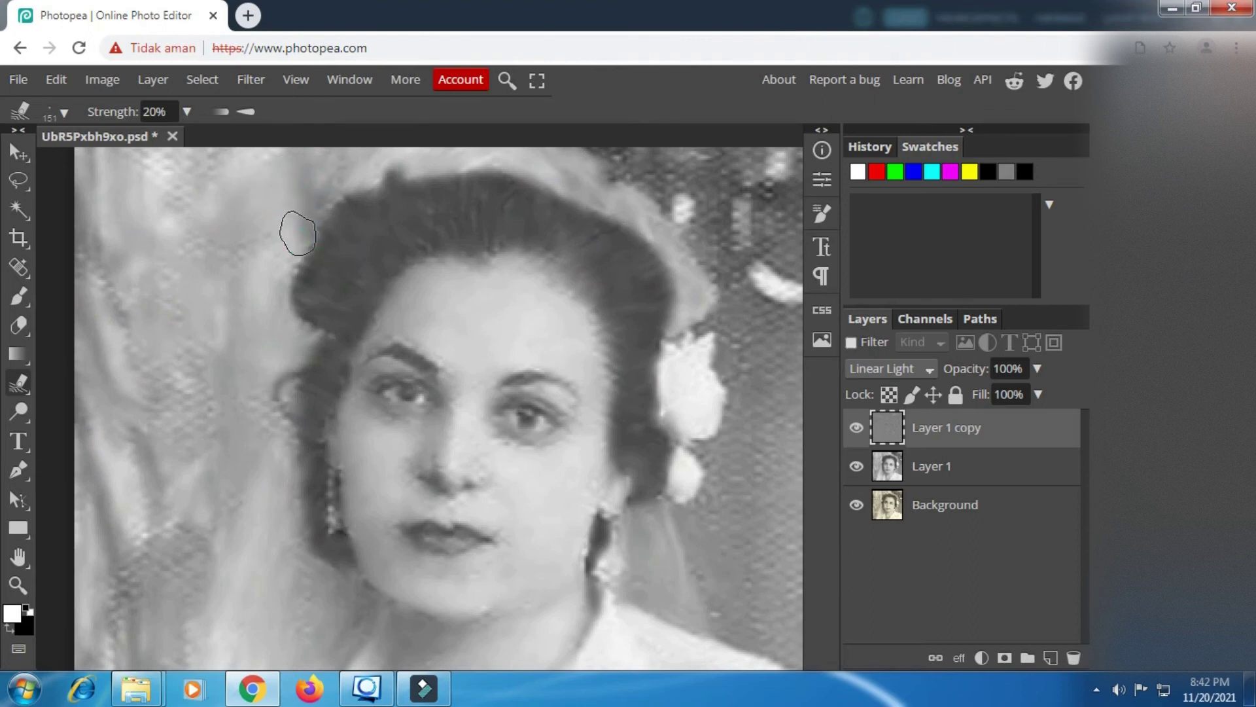
# Smudge the upper left background and the area above the head up to the photo's dark corner.
pyautogui.moveTo(149, 159); pyautogui.dragTo(146, 281)
pyautogui.moveTo(91, 233)
pyautogui.mouseDown()
pyautogui.moveTo(213, 255)
pyautogui.moveTo(418, 243)
pyautogui.moveTo(395, 262)
pyautogui.mouseUp()
pyautogui.moveTo(560, 265); pyautogui.dragTo(464, 278)
pyautogui.moveTo(529, 249)
pyautogui.mouseDown()
pyautogui.moveTo(550, 299)
pyautogui.moveTo(414, 285)
pyautogui.mouseUp()
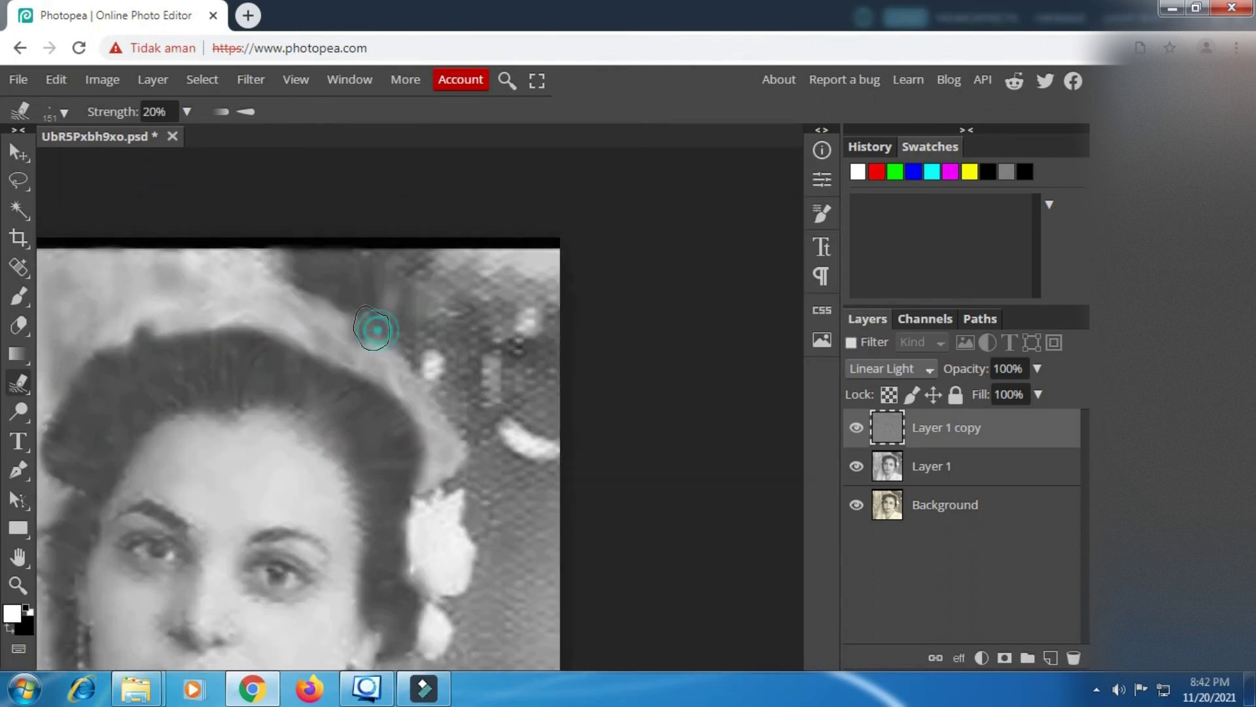
# Smudge the dark, speckled background and its bright spots in the photo's upper right corner.
pyautogui.moveTo(376, 327)
pyautogui.mouseDown()
pyautogui.moveTo(480, 266)
pyautogui.moveTo(530, 381)
pyautogui.moveTo(452, 371)
pyautogui.mouseUp()
pyautogui.moveTo(466, 429); pyautogui.dragTo(434, 363)
pyautogui.moveTo(439, 366)
pyautogui.mouseDown()
pyautogui.moveTo(502, 421)
pyautogui.moveTo(433, 365)
pyautogui.mouseUp()
pyautogui.moveTo(436, 368); pyautogui.dragTo(461, 425)
# Smudge the background to the right of the flowers and veil down to the shoulder.
pyautogui.scroll(-2, 445, 376)
pyautogui.hscroll(1, 445, 376)
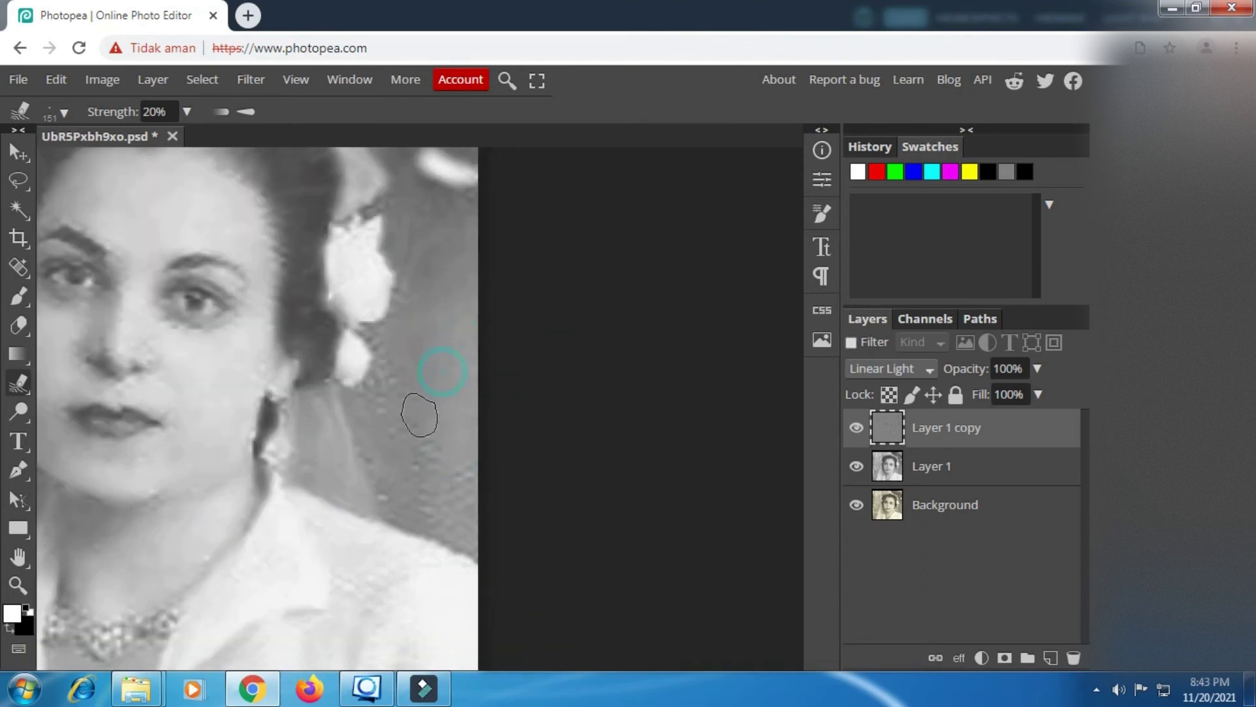
pyautogui.moveTo(453, 552); pyautogui.dragTo(443, 435)
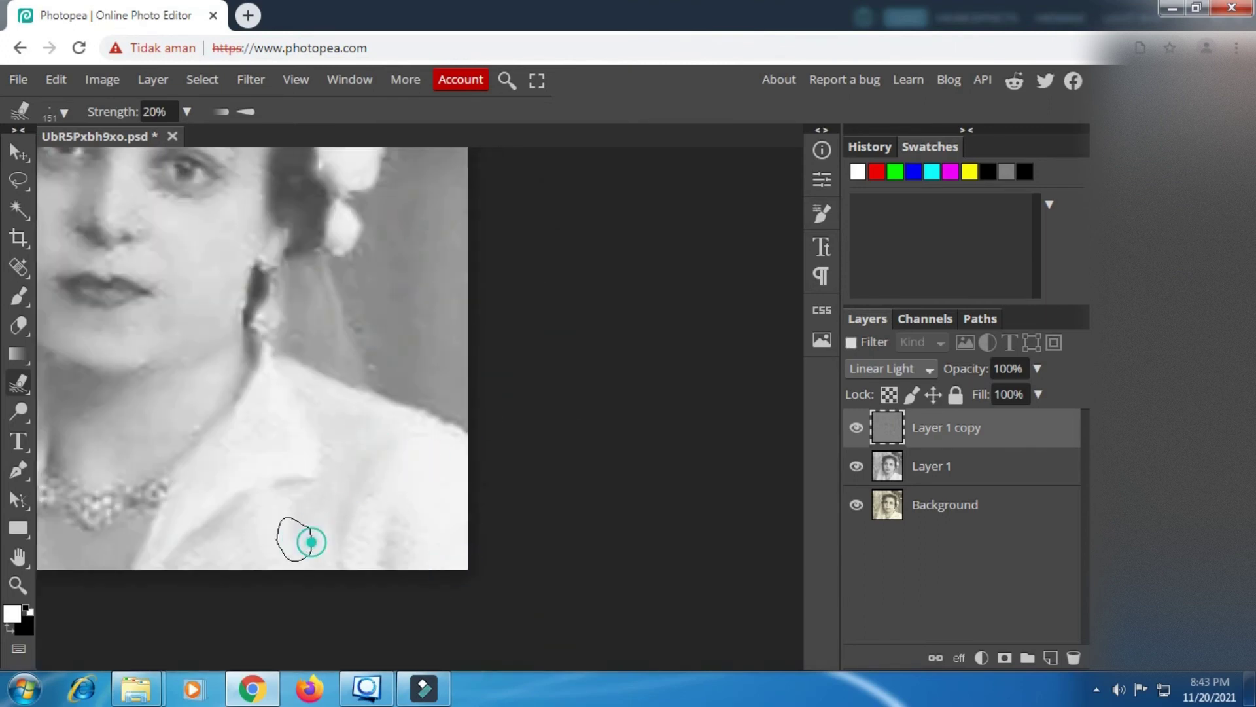
# Reduce the smudge brush size and touch up the hairline and upper face with fine strokes.
pyautogui.scroll(3, 413, 343)
pyautogui.moveTo(321, 184); pyautogui.dragTo(337, 350)
pyautogui.moveTo(275, 170); pyautogui.dragTo(398, 340)
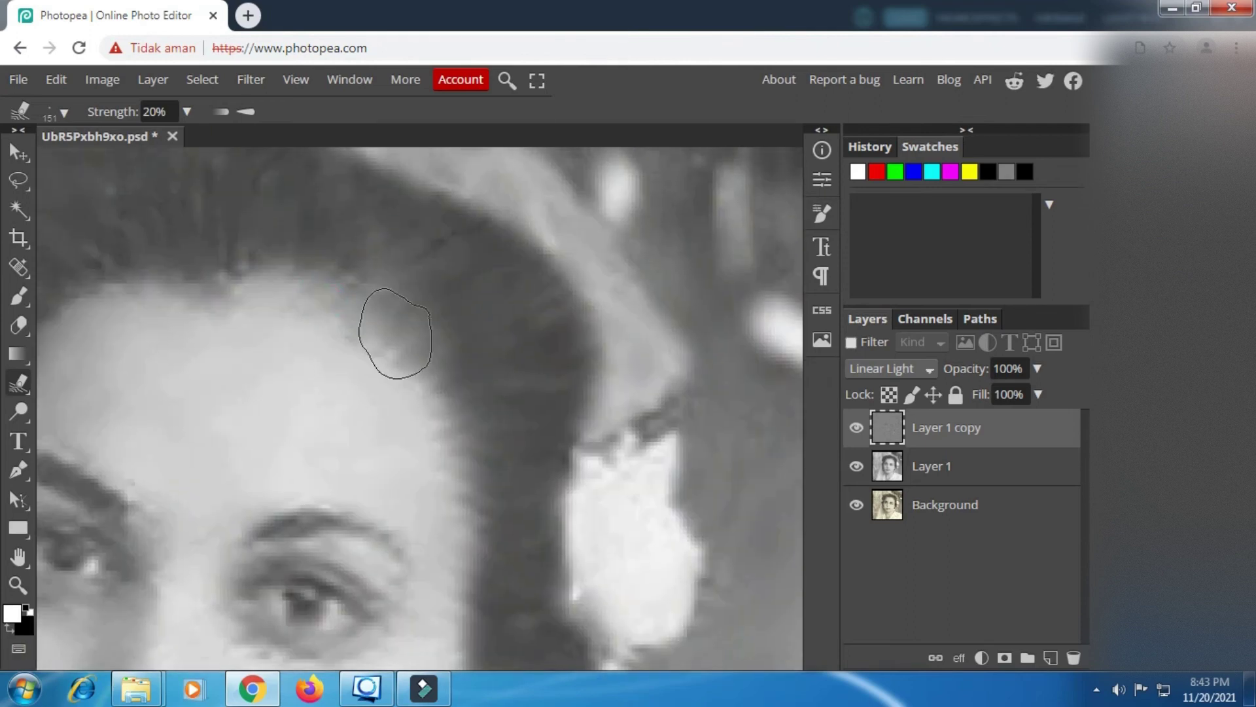
pyautogui.moveTo(262, 300); pyautogui.dragTo(443, 298)
pyautogui.moveTo(369, 345); pyautogui.dragTo(429, 360)
pyautogui.moveTo(391, 313)
pyautogui.mouseDown()
pyautogui.moveTo(372, 281)
pyautogui.moveTo(383, 276)
pyautogui.mouseUp()
pyautogui.rightClick(445, 393)
pyautogui.click(589, 449)
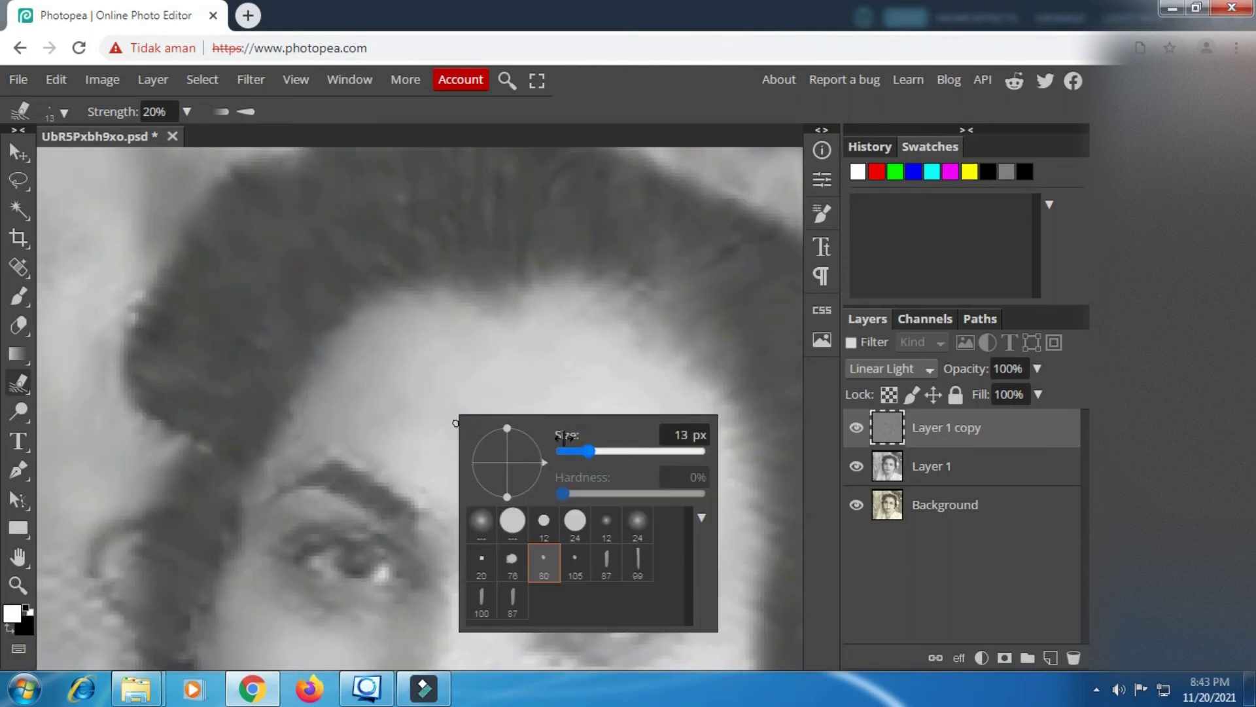
pyautogui.click(353, 447)
pyautogui.scroll(-5, 304, 454)
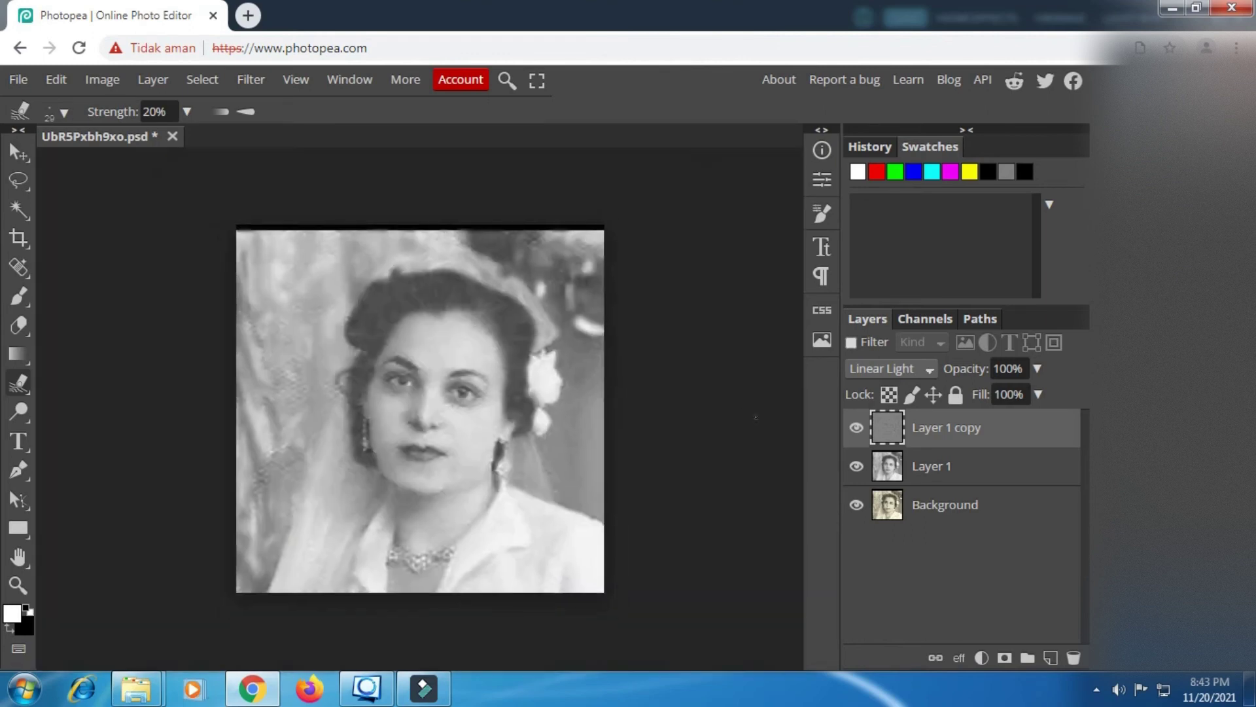
# Add an empty layer directly above Layer 1, beneath the Linear Light texture layer.
pyautogui.click(995, 478)
pyautogui.click(1096, 689)
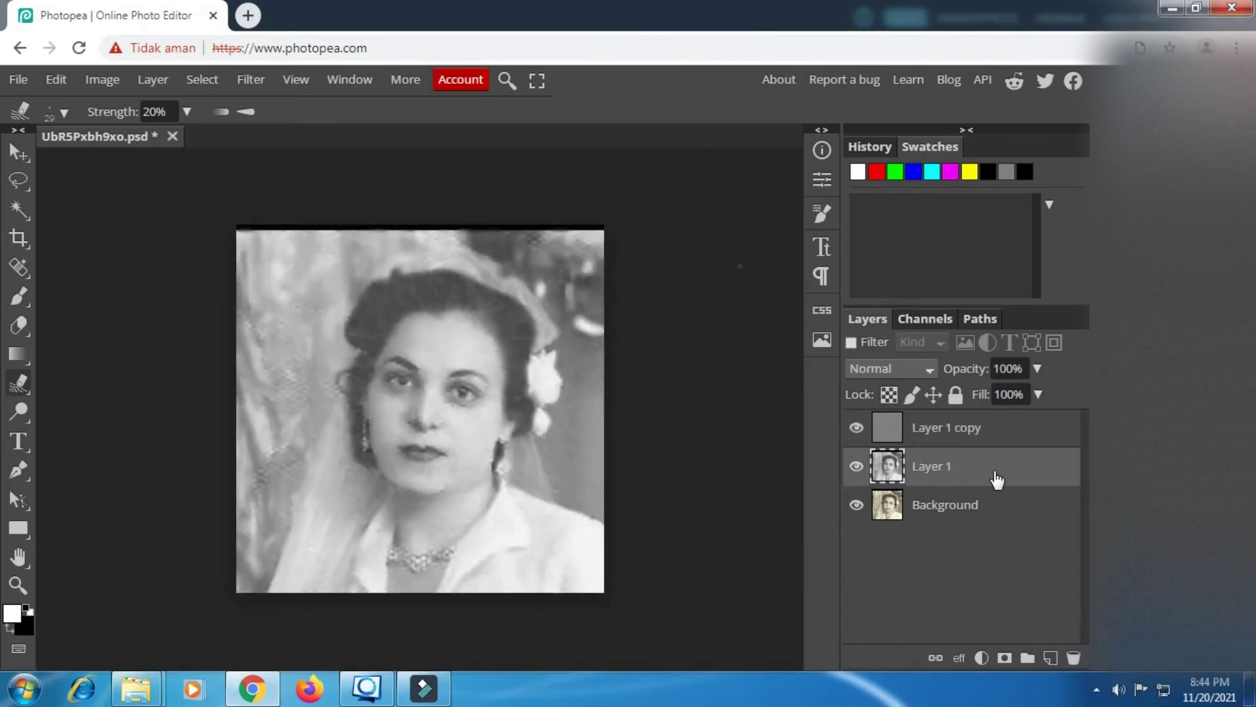
pyautogui.click(1049, 656)
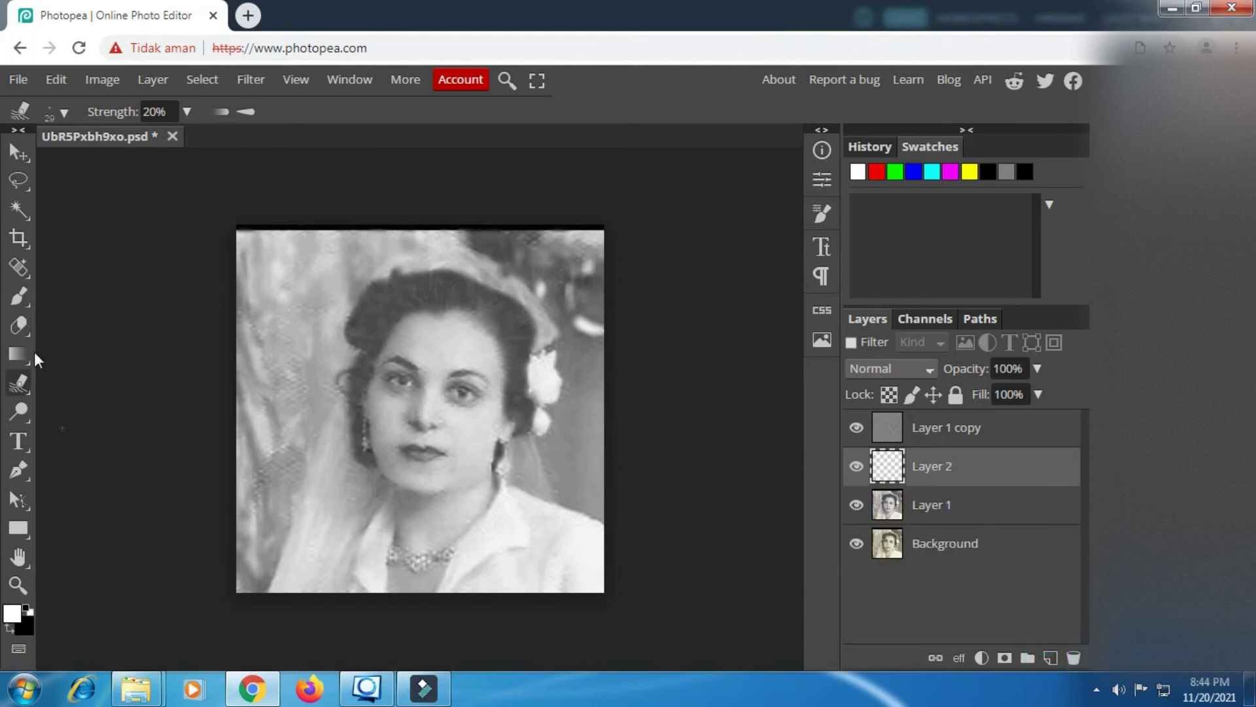
# Set up the Brush tool with the soft round 24 px tip, white as foreground colour and 4% flow.
pyautogui.click(20, 296)
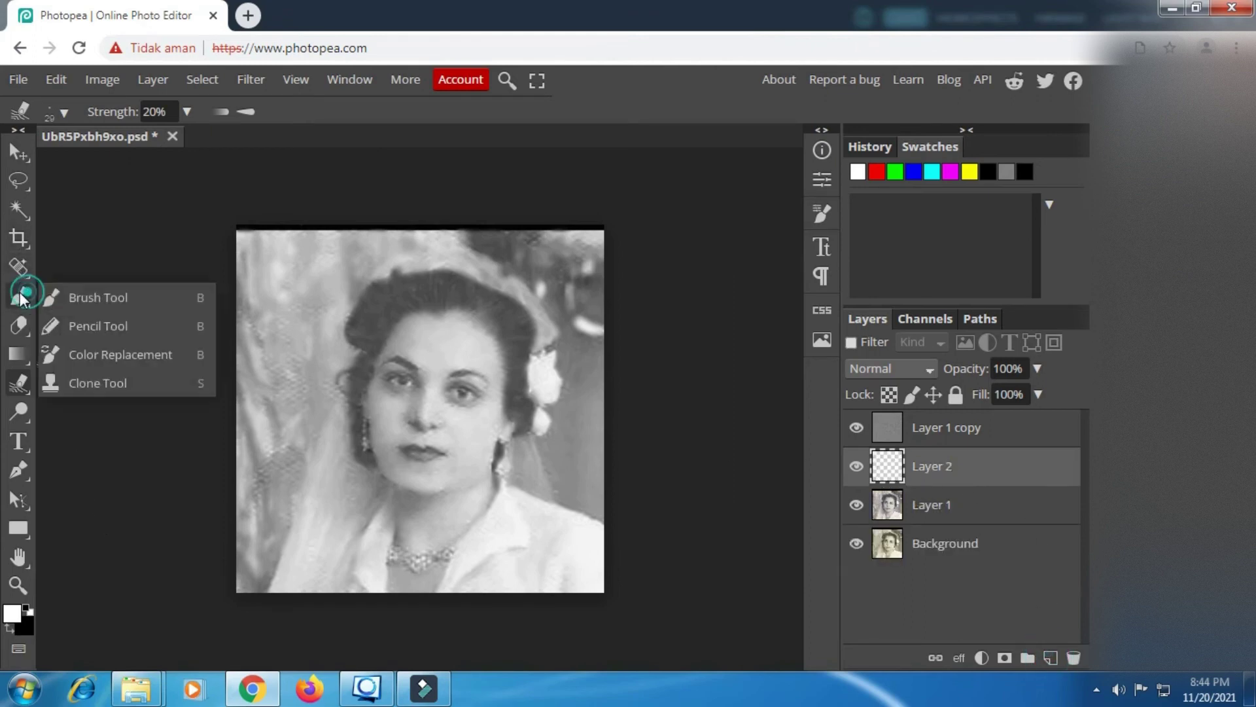
pyautogui.click(65, 299)
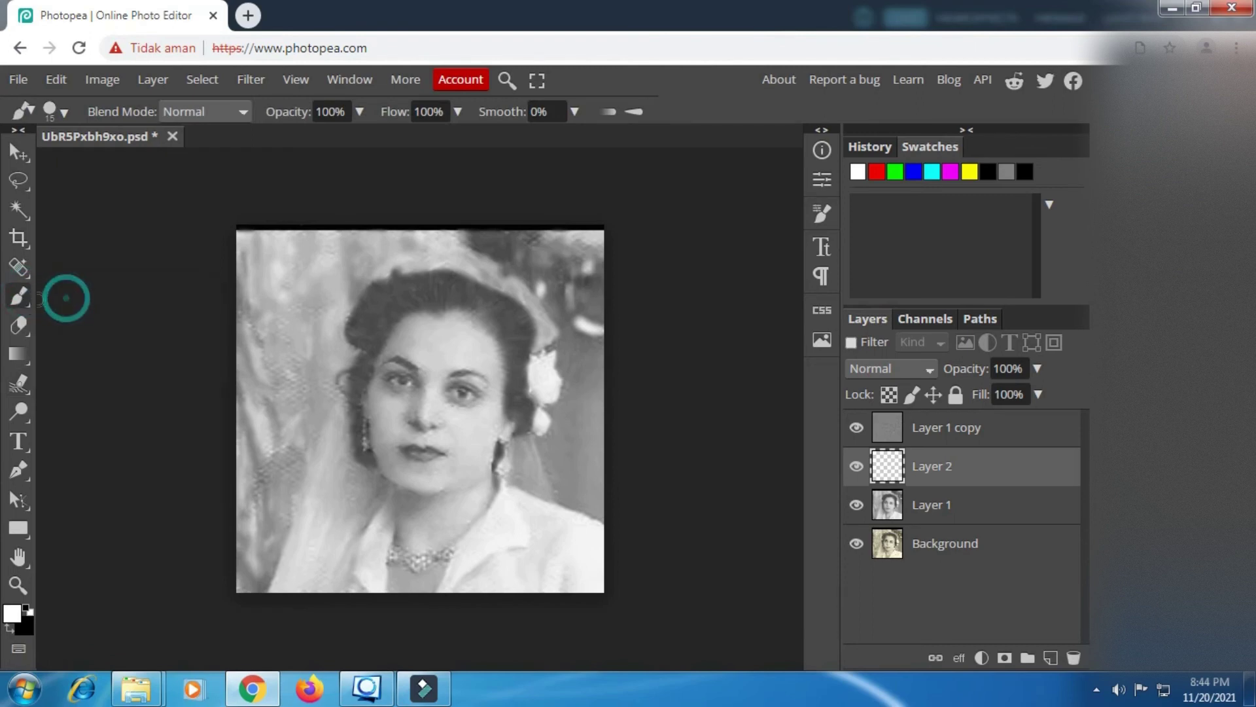
pyautogui.rightClick(310, 298)
pyautogui.click(492, 407)
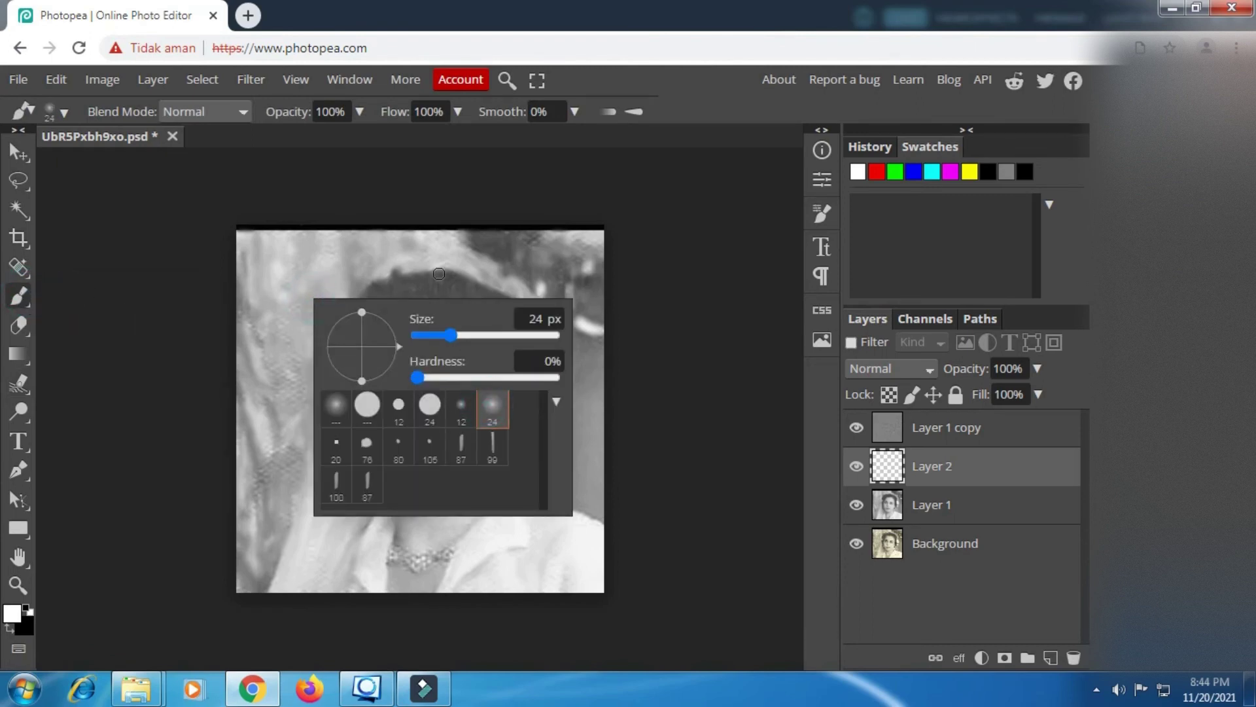
pyautogui.click(11, 614)
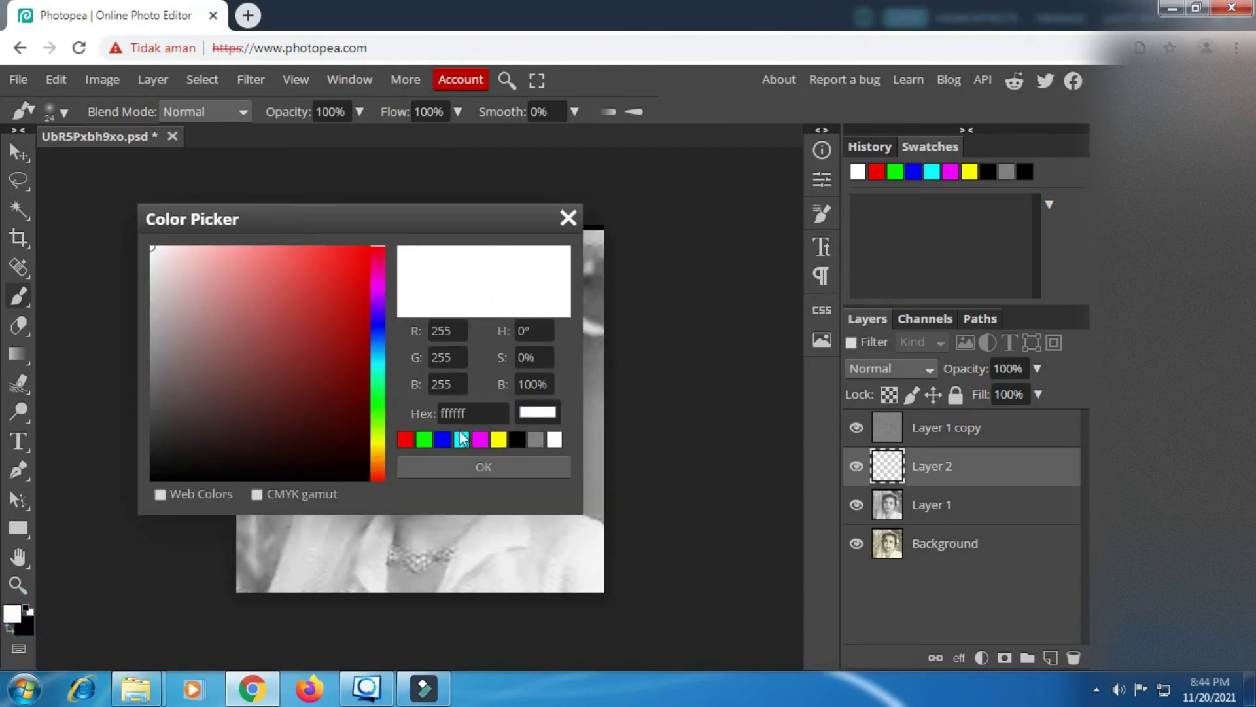
pyautogui.click(449, 466)
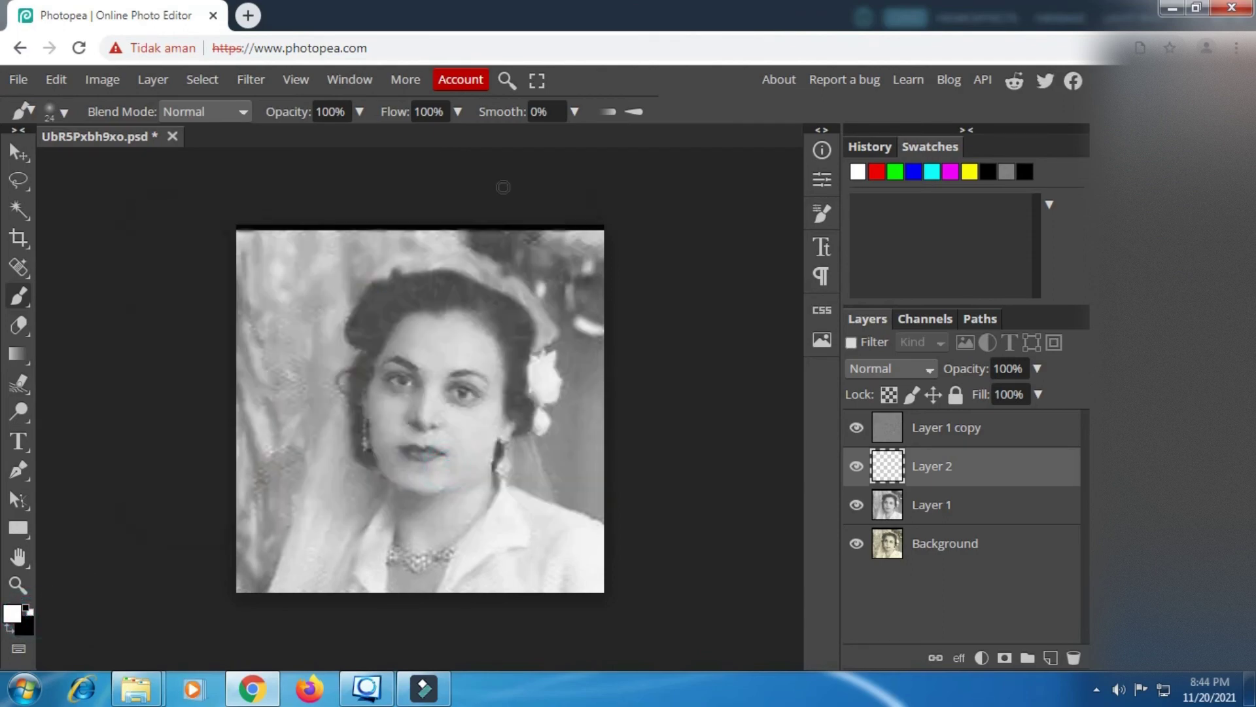
pyautogui.click(460, 109)
pyautogui.moveTo(459, 137); pyautogui.dragTo(386, 144)
# Shrink the brush to 6 px and paint faint white highlights in the whites of the eyes.
pyautogui.scroll(5, 467, 431)
pyautogui.rightClick(555, 343)
pyautogui.moveTo(697, 382); pyautogui.dragTo(679, 382)
pyautogui.click(478, 318)
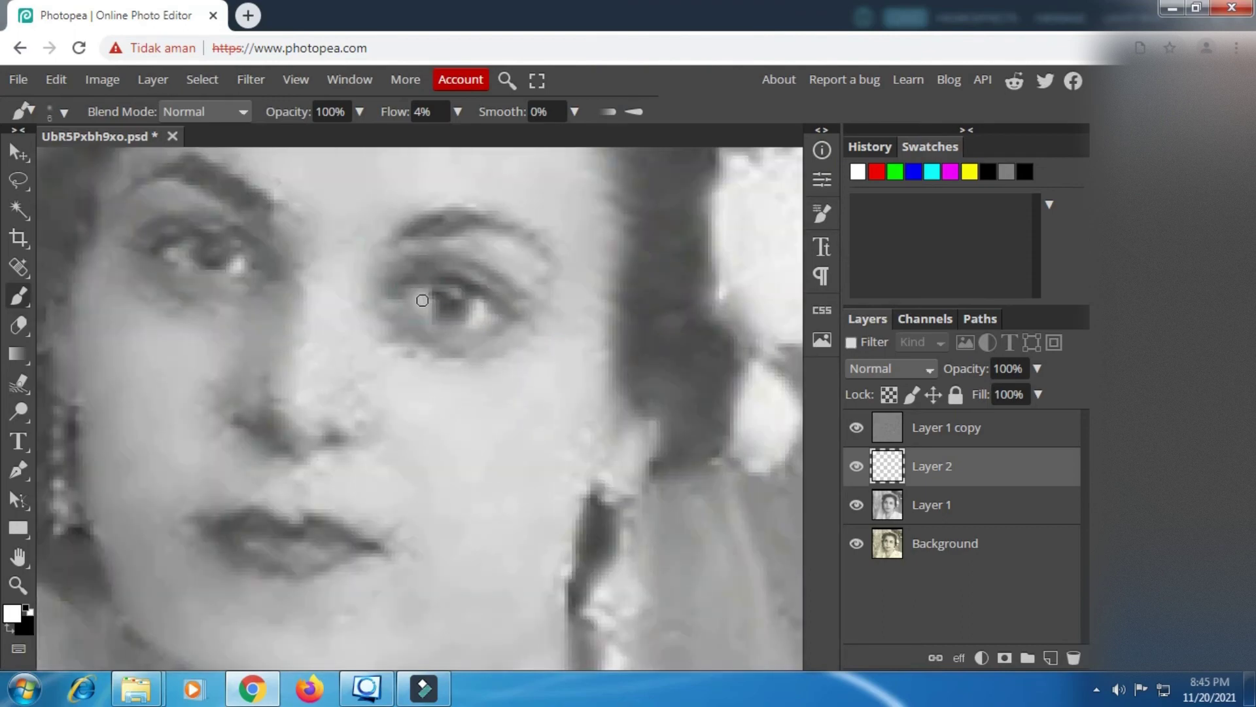
pyautogui.moveTo(318, 314); pyautogui.dragTo(354, 314)
pyautogui.scroll(-5, 414, 327)
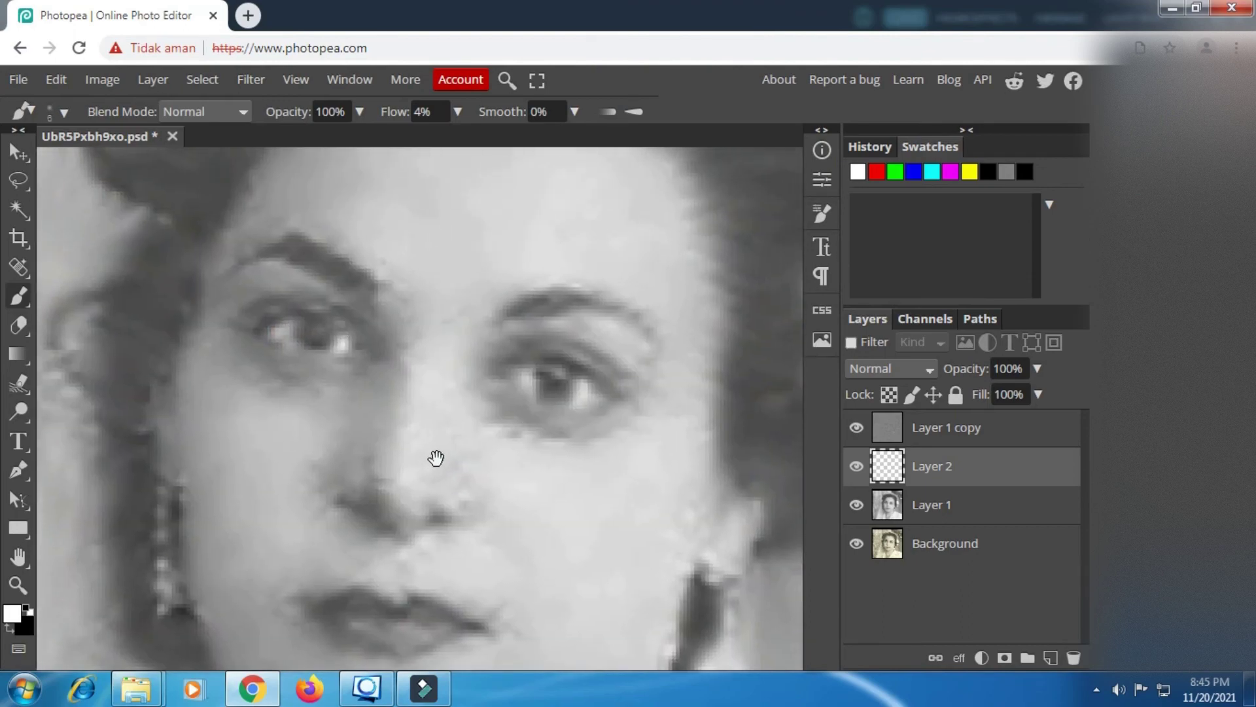
# Set the brush flow to 3% and its size to 33 px, and lightly brighten the right side of the neck.
pyautogui.click(457, 111)
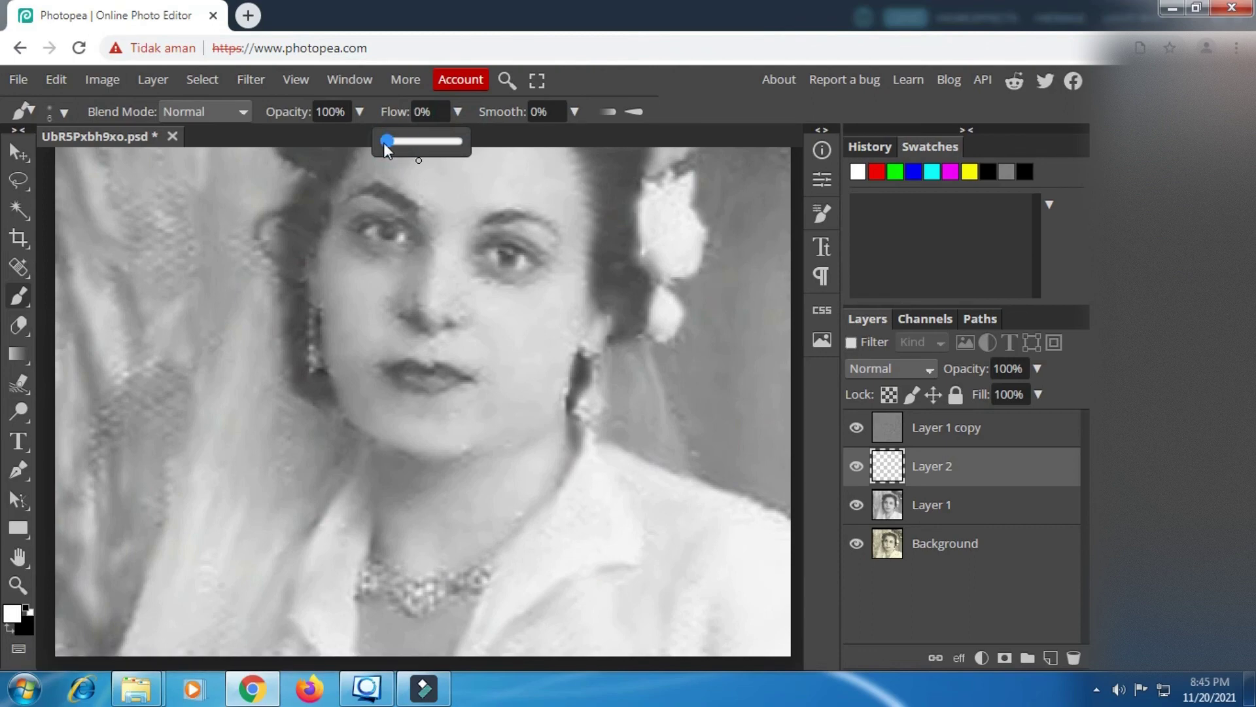
pyautogui.moveTo(386, 145); pyautogui.dragTo(390, 145)
pyautogui.rightClick(666, 373)
pyautogui.moveTo(714, 415); pyautogui.dragTo(703, 417)
pyautogui.click(547, 486)
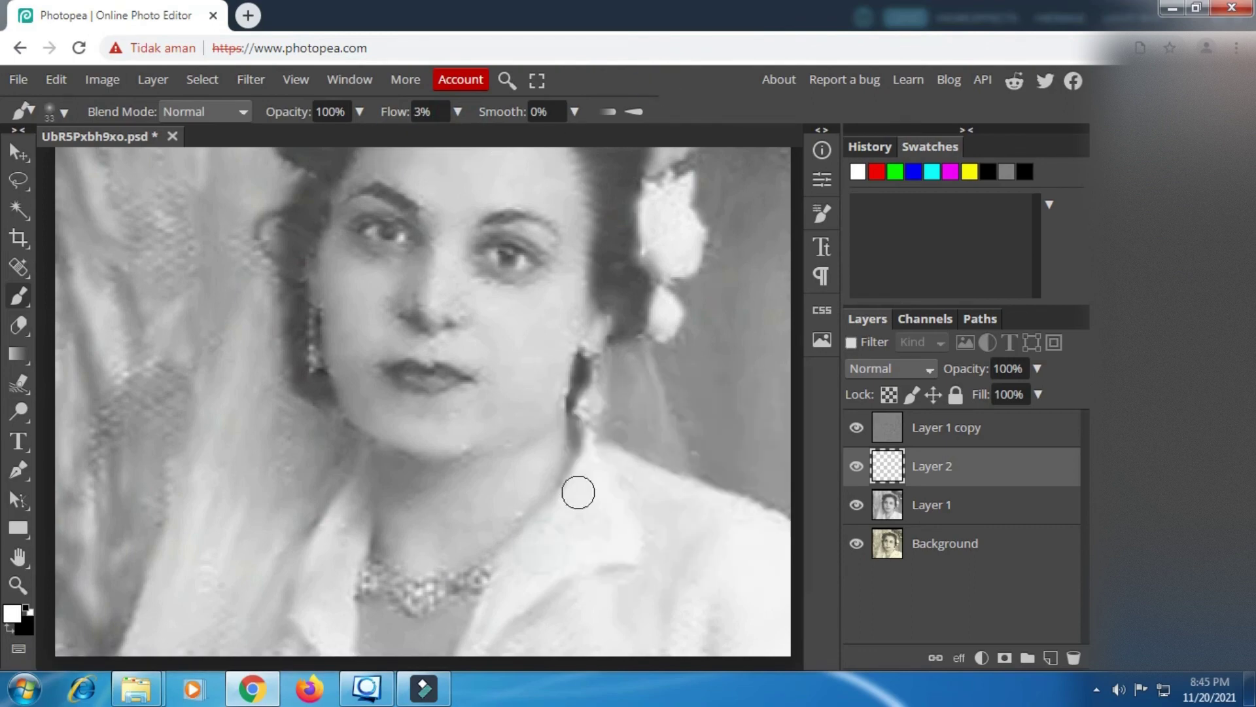
pyautogui.moveTo(670, 278)
pyautogui.mouseDown()
pyautogui.moveTo(592, 426)
pyautogui.moveTo(649, 378)
pyautogui.mouseUp()
# Set the brush size to 9 px and paint a soft white highlight along the nose.
pyautogui.scroll(1, 450, 335)
pyautogui.click(479, 390)
pyautogui.rightClick(479, 391)
pyautogui.moveTo(613, 427); pyautogui.dragTo(607, 427)
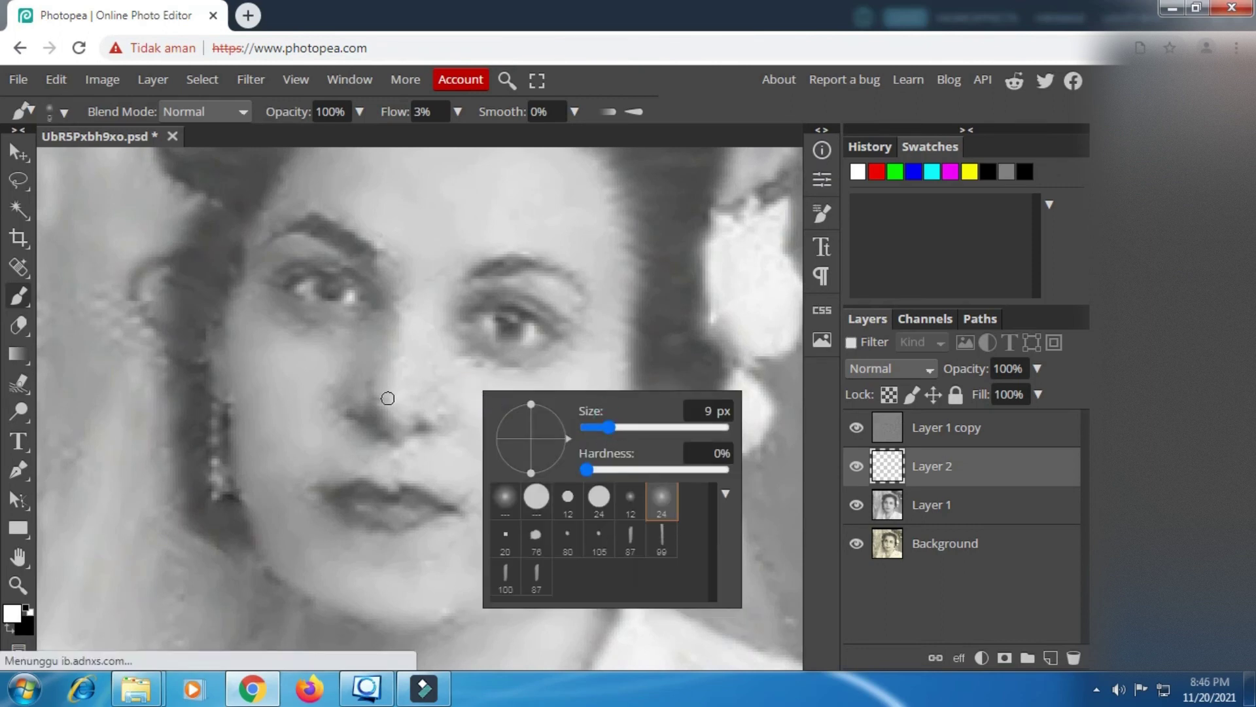
pyautogui.click(390, 400)
pyautogui.moveTo(588, 439); pyautogui.dragTo(592, 439)
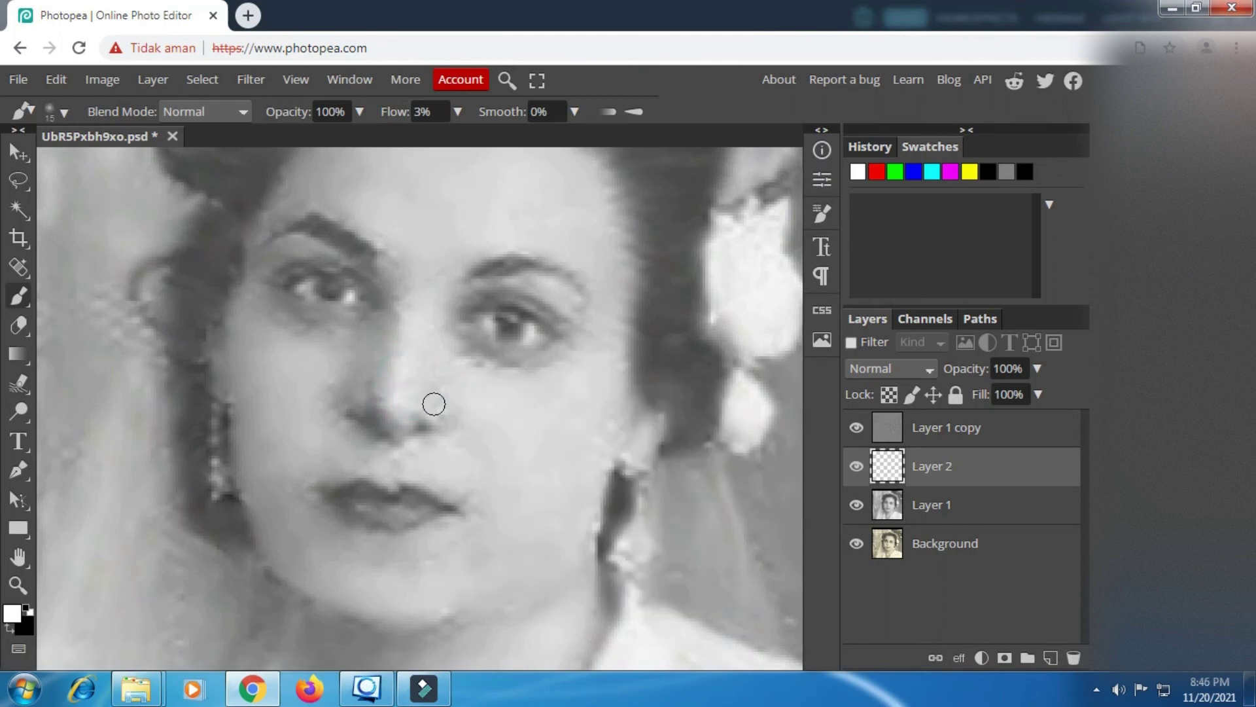
# Enlarge the brush to 36 px and softly lighten the right cheek, the skin above the lips, the jaw and the neck.
pyautogui.rightClick(541, 437)
pyautogui.moveTo(668, 477); pyautogui.dragTo(684, 477)
pyautogui.click(503, 417)
pyautogui.click(416, 468)
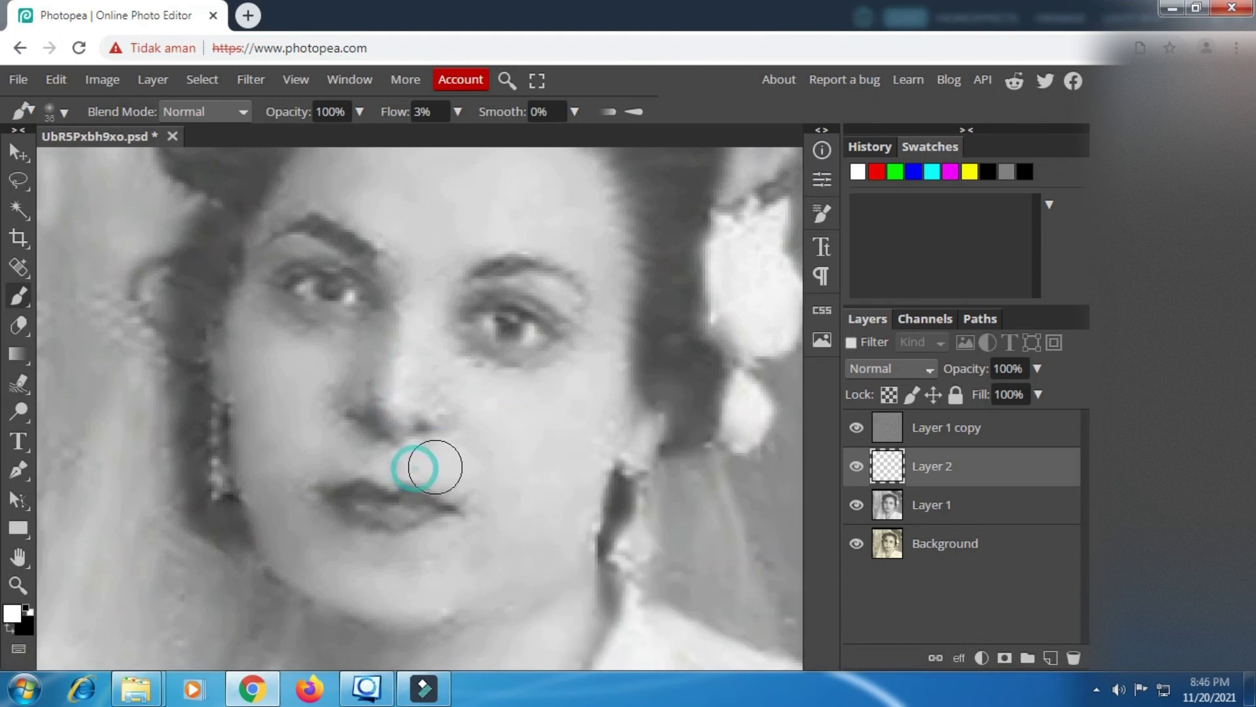
pyautogui.click(590, 445)
pyautogui.click(519, 519)
pyautogui.scroll(-3, 379, 585)
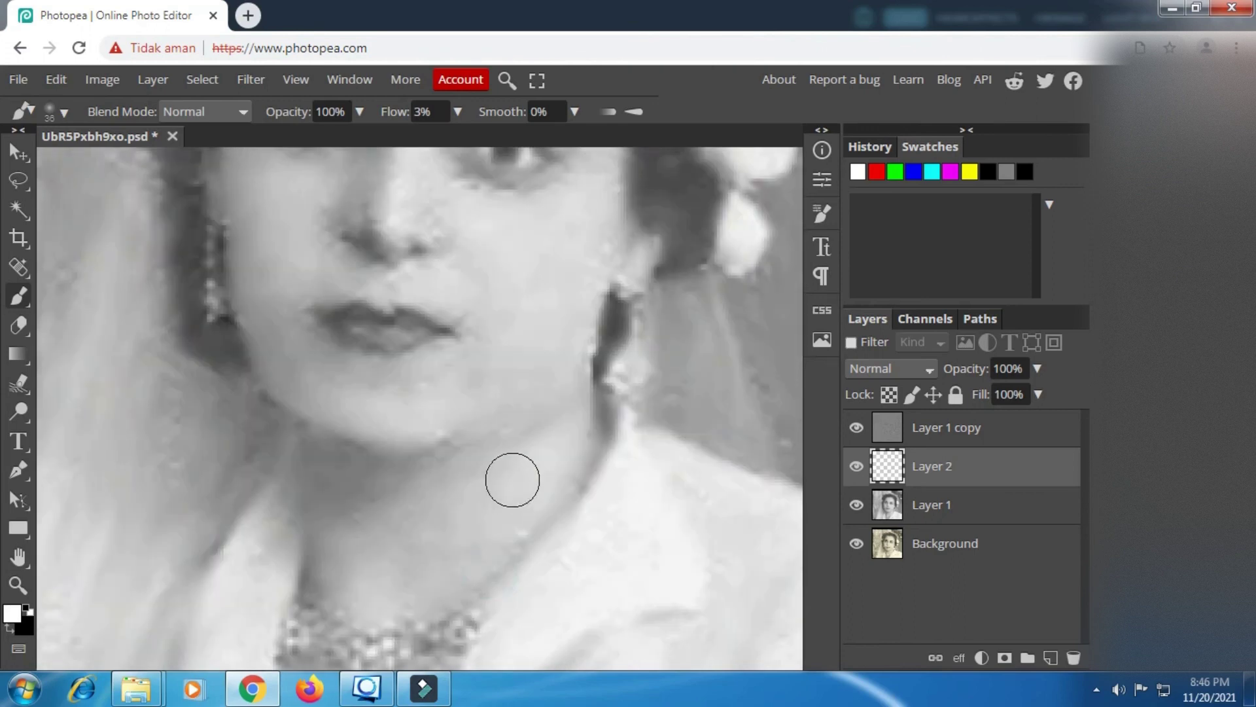
pyautogui.moveTo(480, 533); pyautogui.dragTo(448, 503)
# Lighten the forehead with soft white strokes, enlarging the brush to 72 px.
pyautogui.scroll(2, 388, 585)
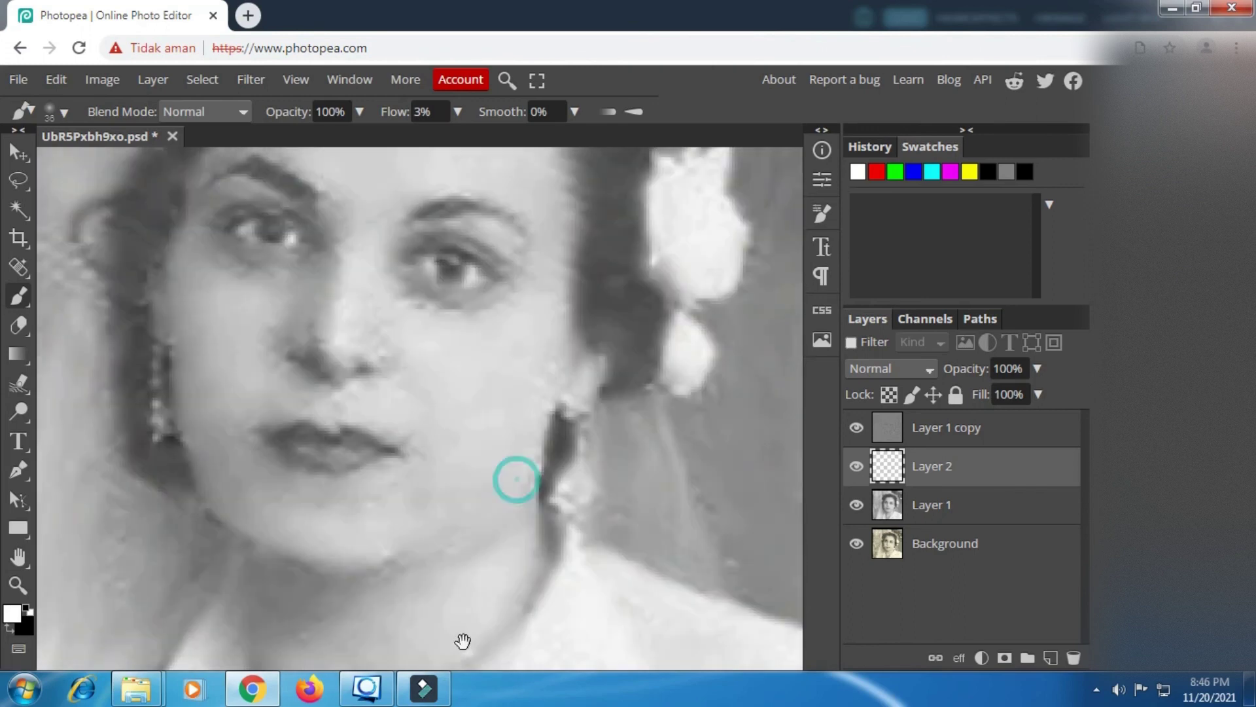
pyautogui.scroll(2, 370, 406)
pyautogui.scroll(1, 419, 288)
pyautogui.click(446, 283)
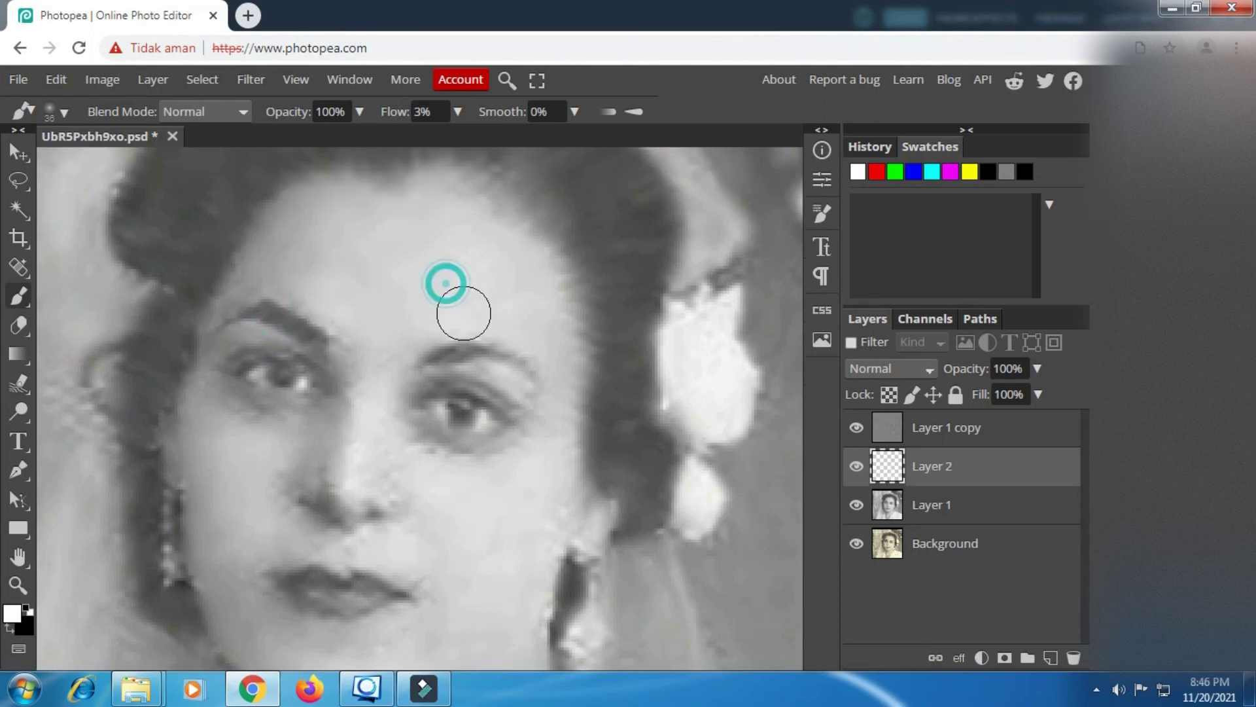
pyautogui.rightClick(468, 273)
pyautogui.moveTo(611, 312); pyautogui.dragTo(626, 315)
pyautogui.click(453, 258)
pyautogui.click(394, 228)
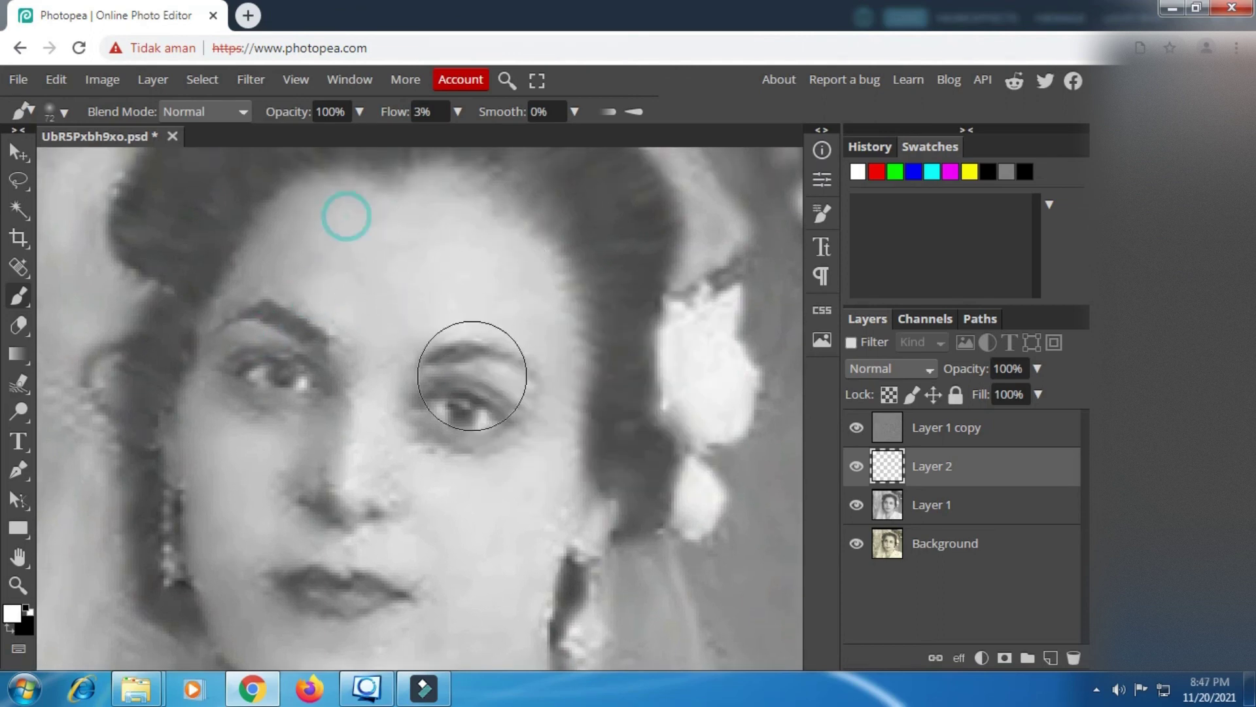
# Set the brush size to 33 px and softly lighten the neck below the jaw with white strokes.
pyautogui.scroll(-5, 471, 373)
pyautogui.rightClick(406, 356)
pyautogui.click(553, 396)
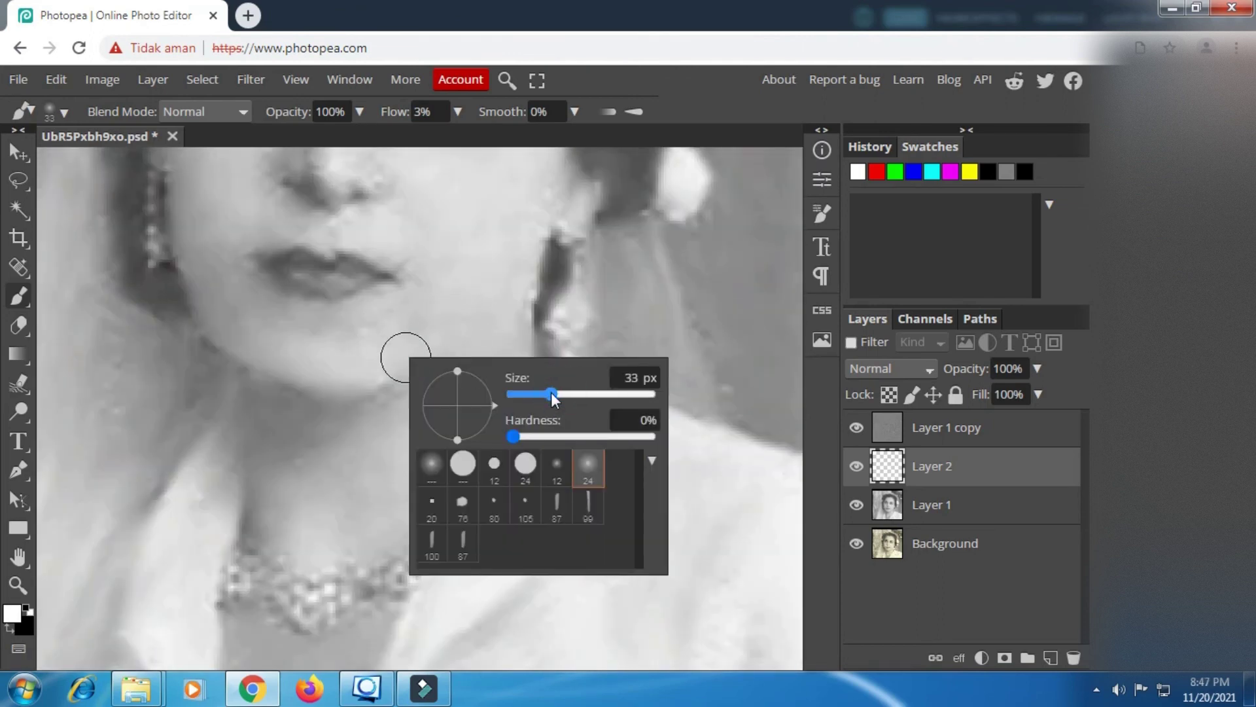
pyautogui.moveTo(298, 477); pyautogui.dragTo(429, 429)
pyautogui.moveTo(350, 369); pyautogui.dragTo(376, 543)
pyautogui.scroll(-5, 529, 468)
pyautogui.scroll(5, 530, 467)
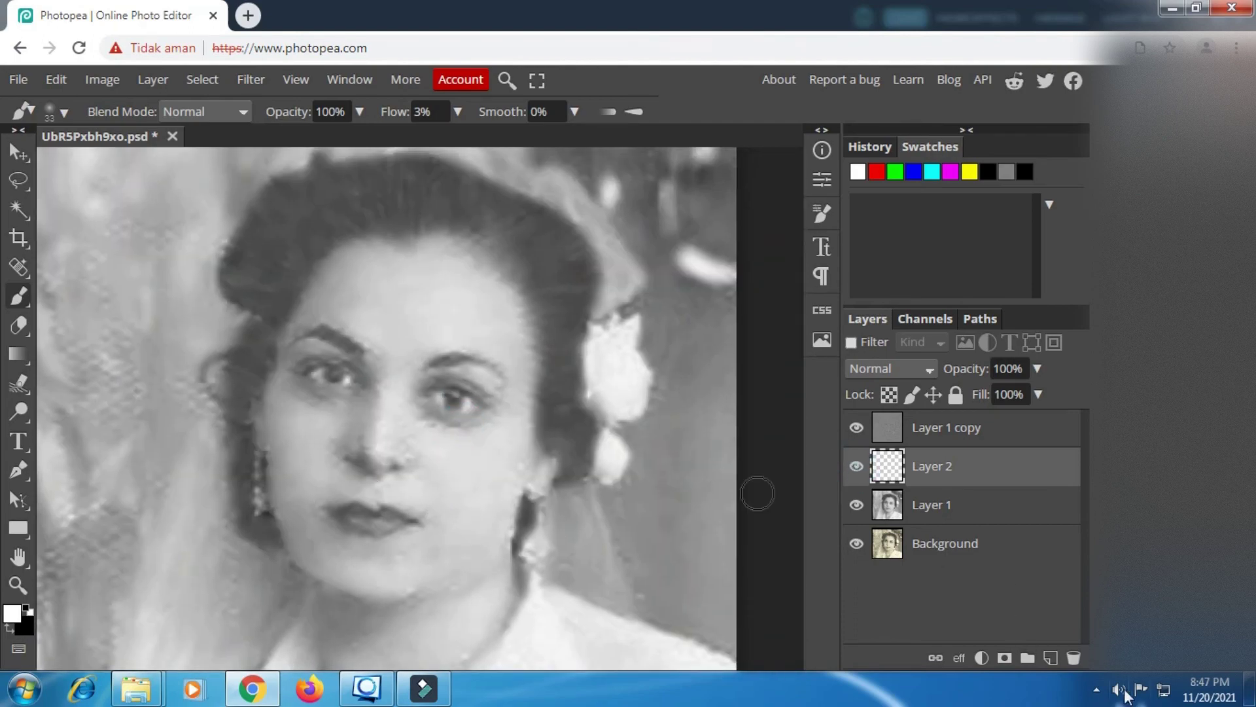
# Add a new layer above Layer 1 copy filled with Gray, and set its blend mode to Overlay.
pyautogui.click(972, 443)
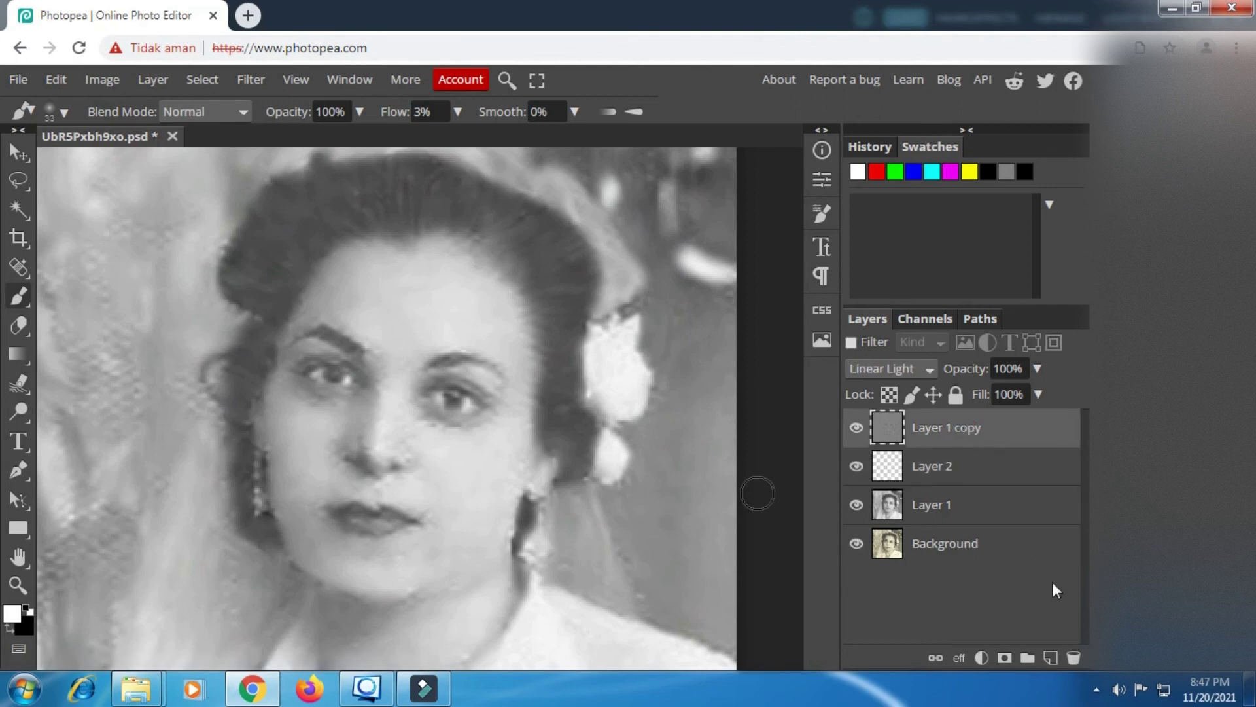
pyautogui.click(1055, 655)
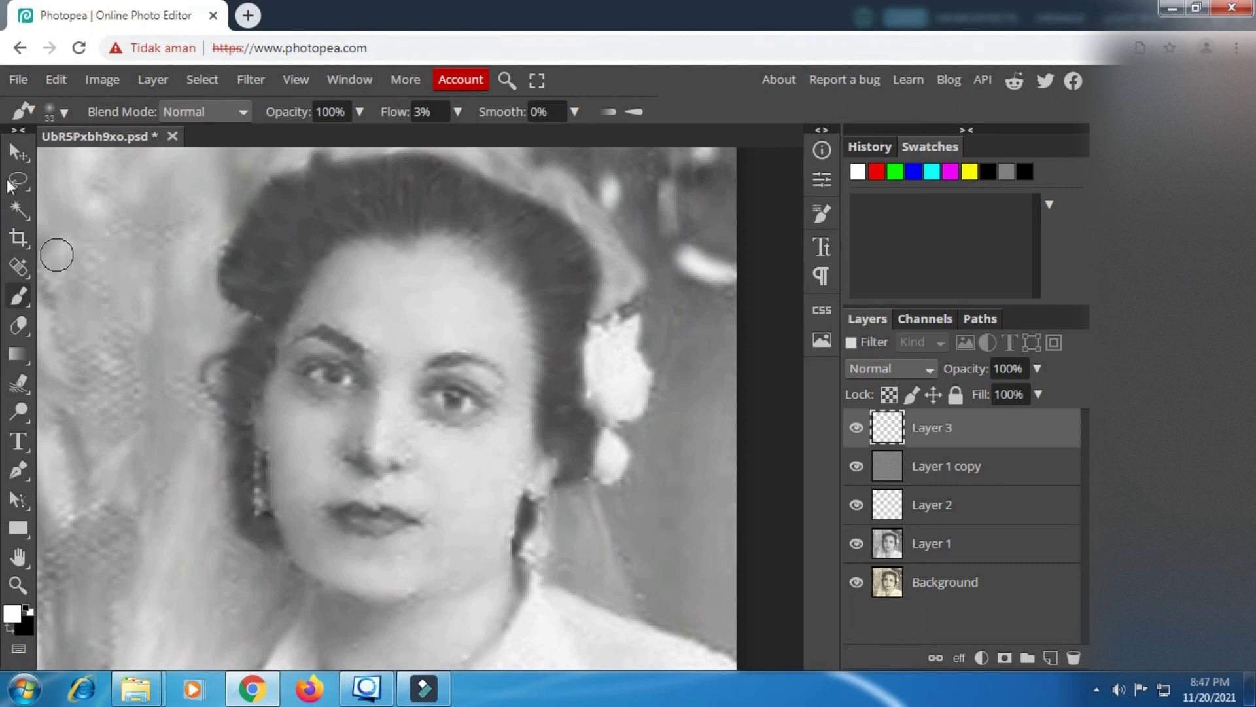
pyautogui.click(56, 79)
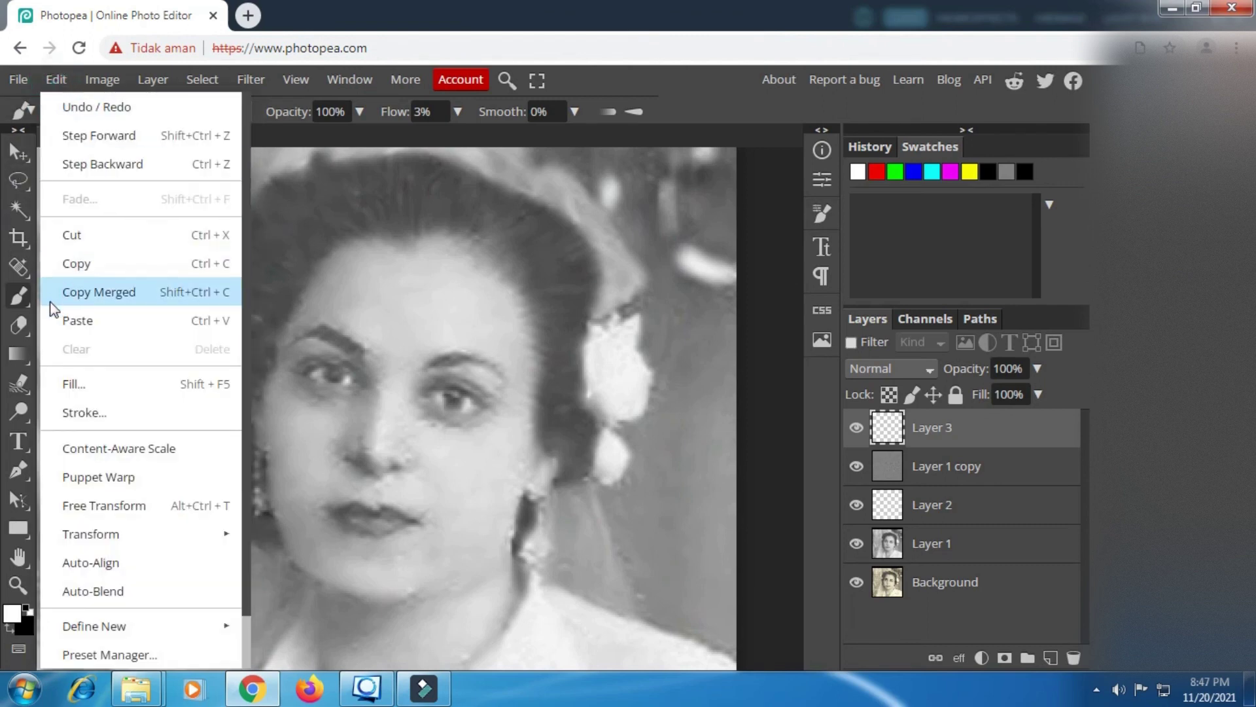
pyautogui.click(76, 381)
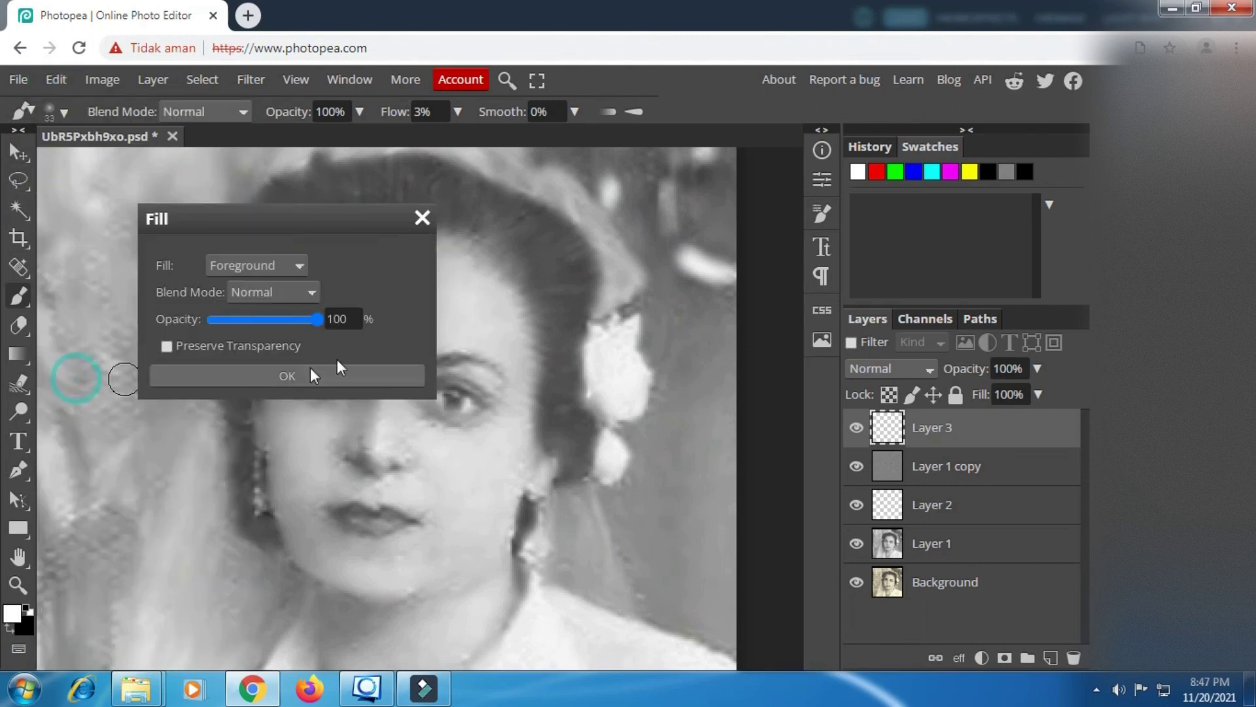
pyautogui.click(299, 266)
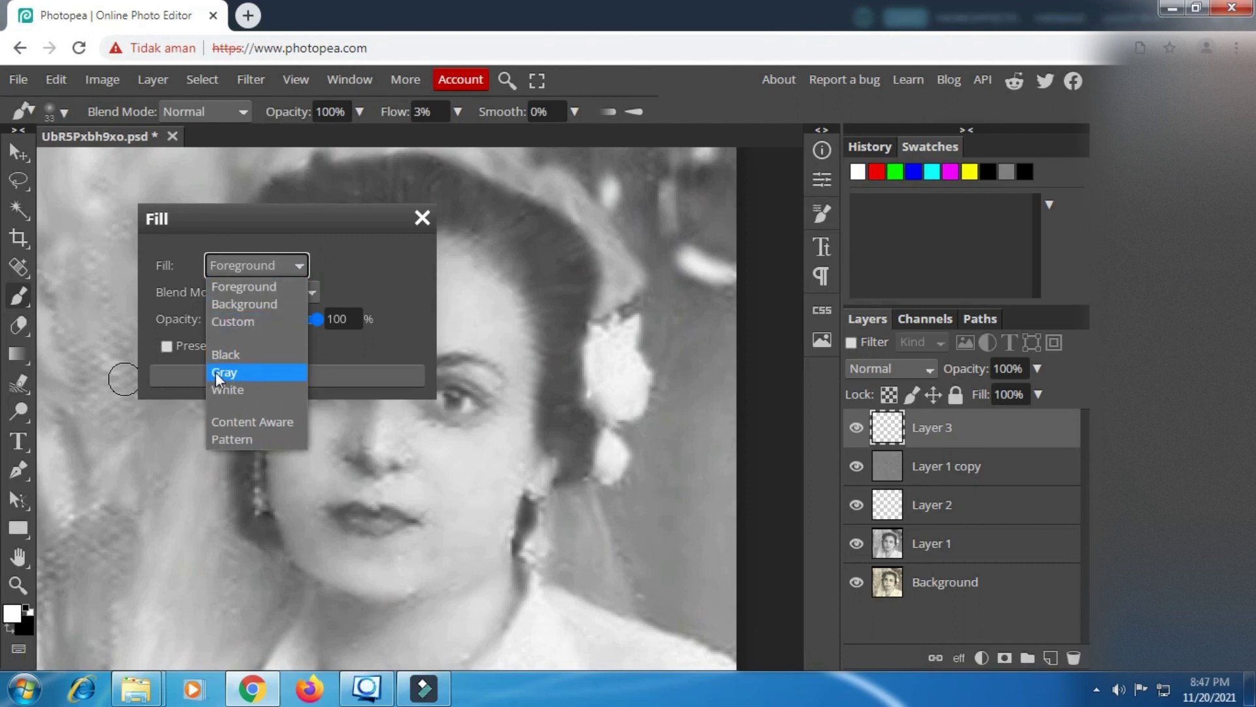
pyautogui.click(276, 371)
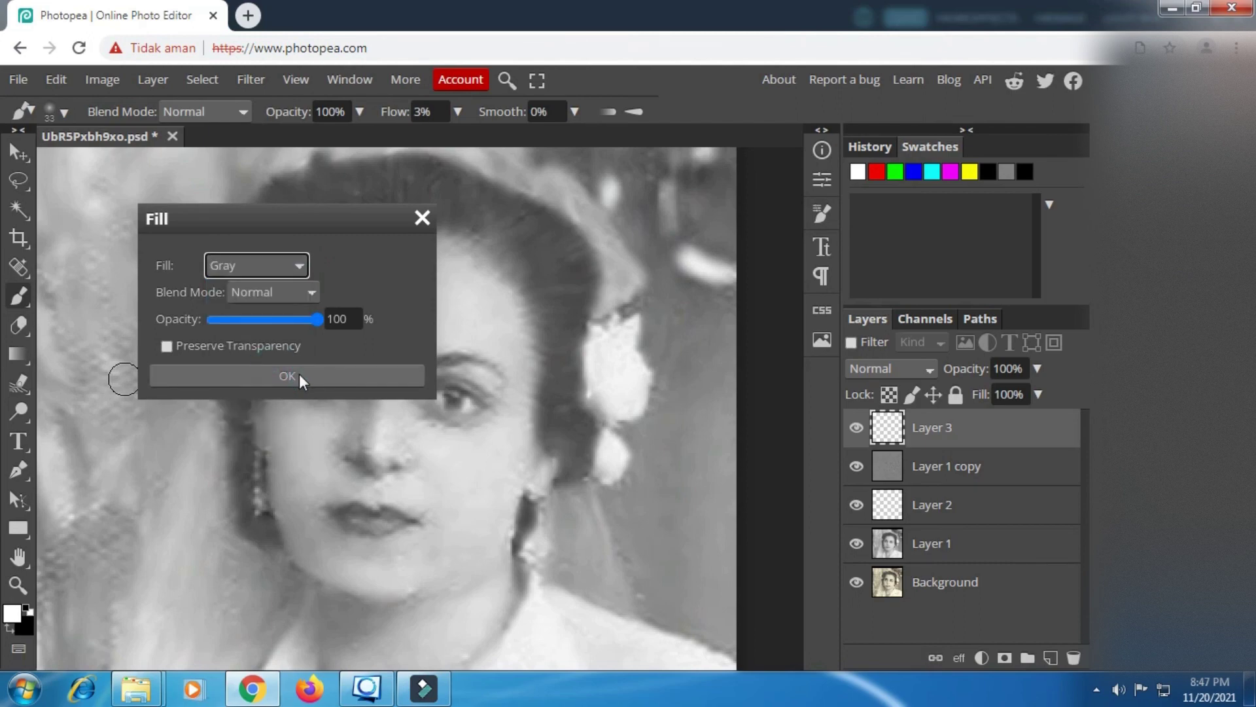
pyautogui.click(300, 374)
pyautogui.click(934, 372)
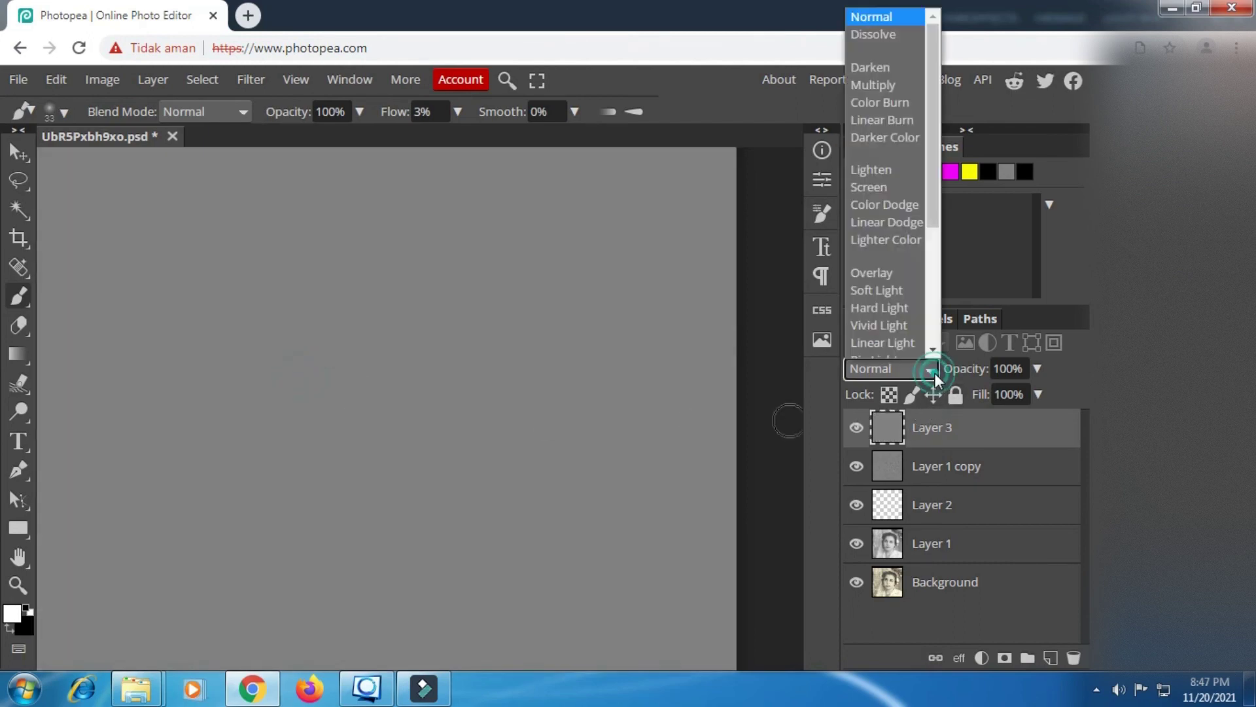
pyautogui.click(897, 275)
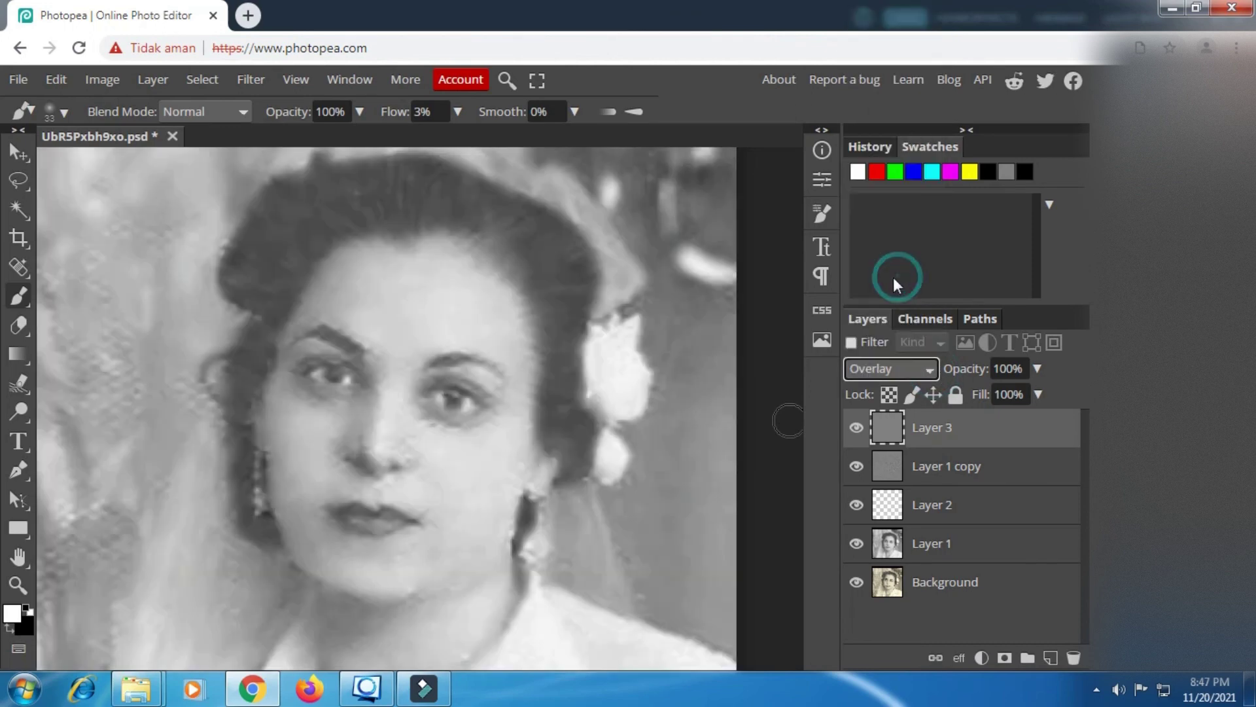
# Darken the hair around the face using the Burn tool at 19% exposure with a soft 52 px brush.
pyautogui.click(17, 411)
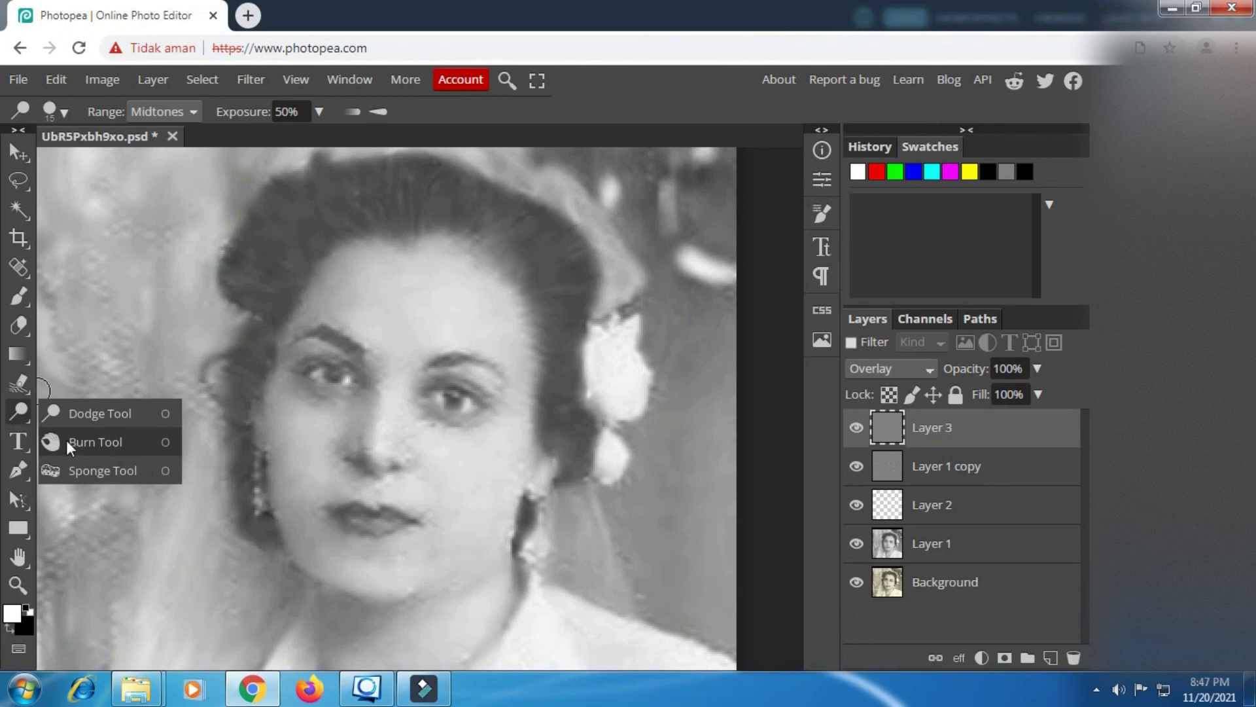
pyautogui.click(65, 442)
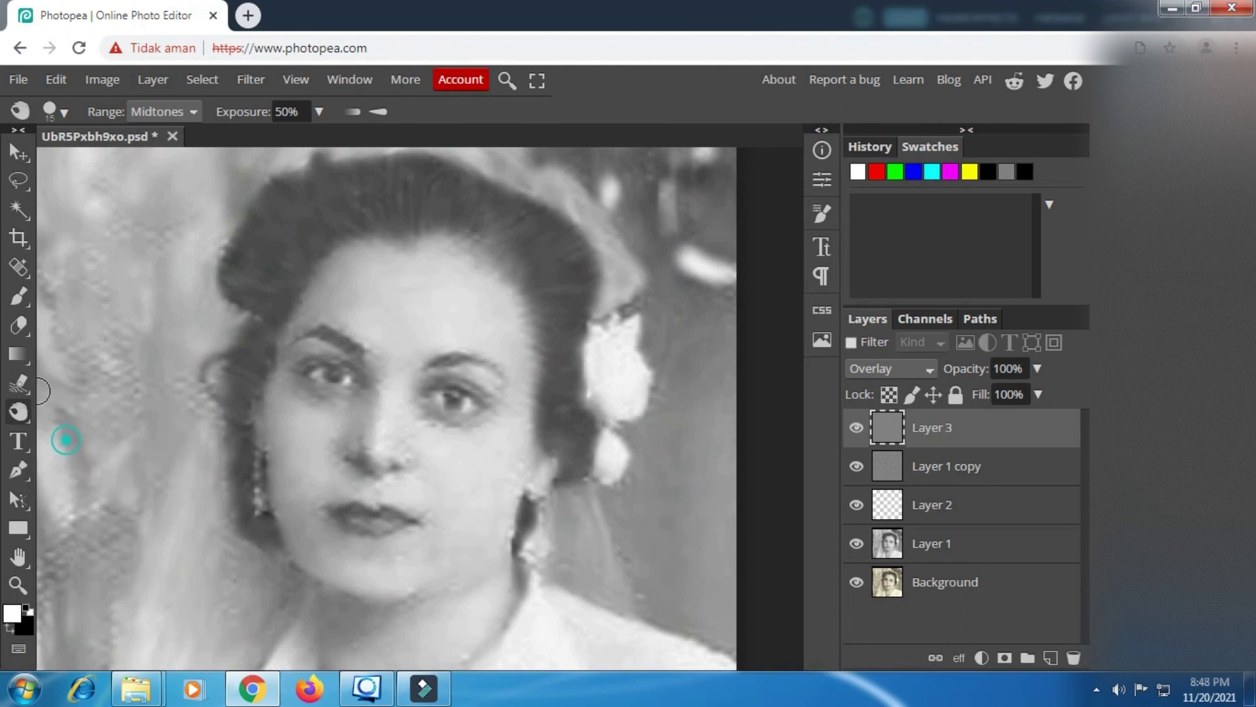
pyautogui.click(322, 112)
pyautogui.moveTo(245, 139); pyautogui.dragTo(240, 139)
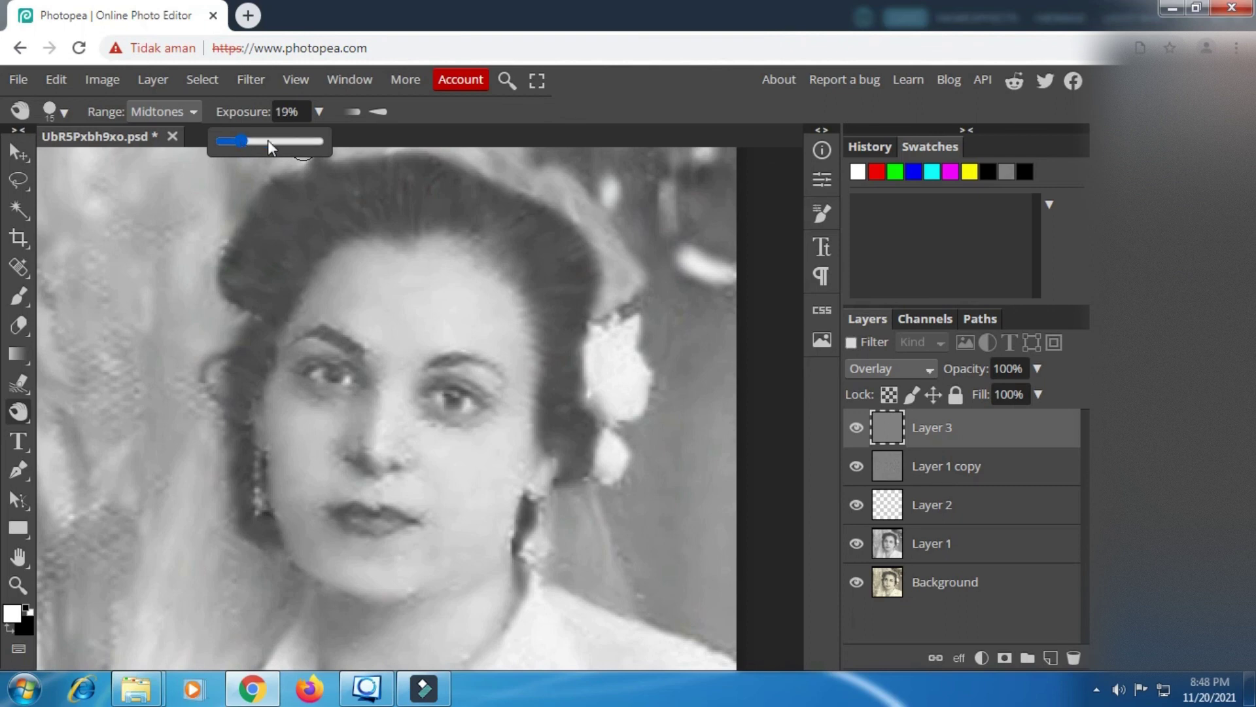
pyautogui.scroll(2, 406, 197)
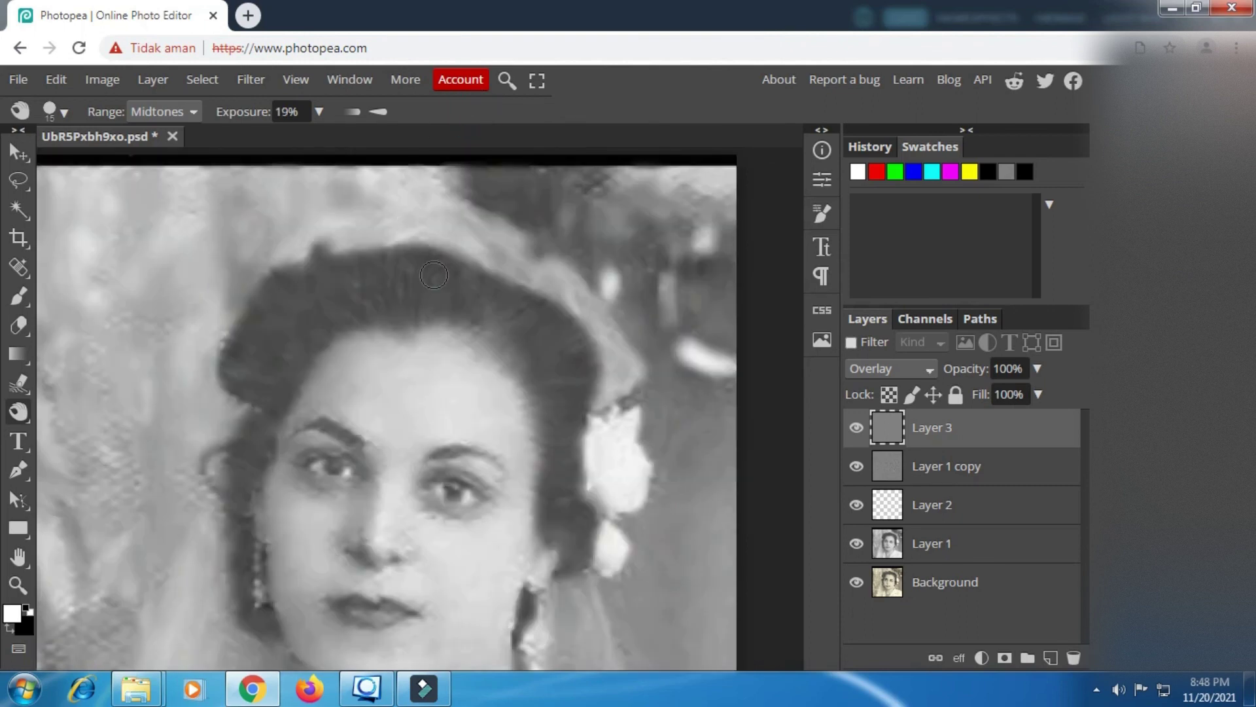
pyautogui.rightClick(434, 276)
pyautogui.click(617, 384)
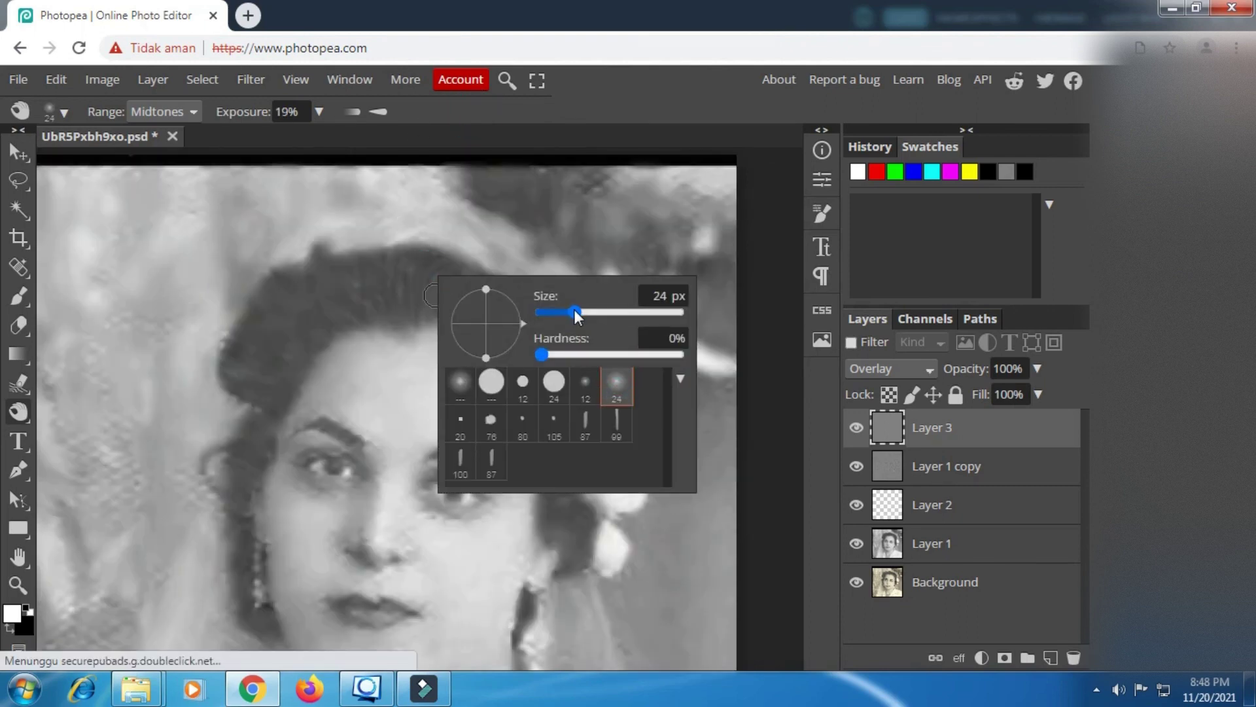
pyautogui.moveTo(582, 312); pyautogui.dragTo(588, 313)
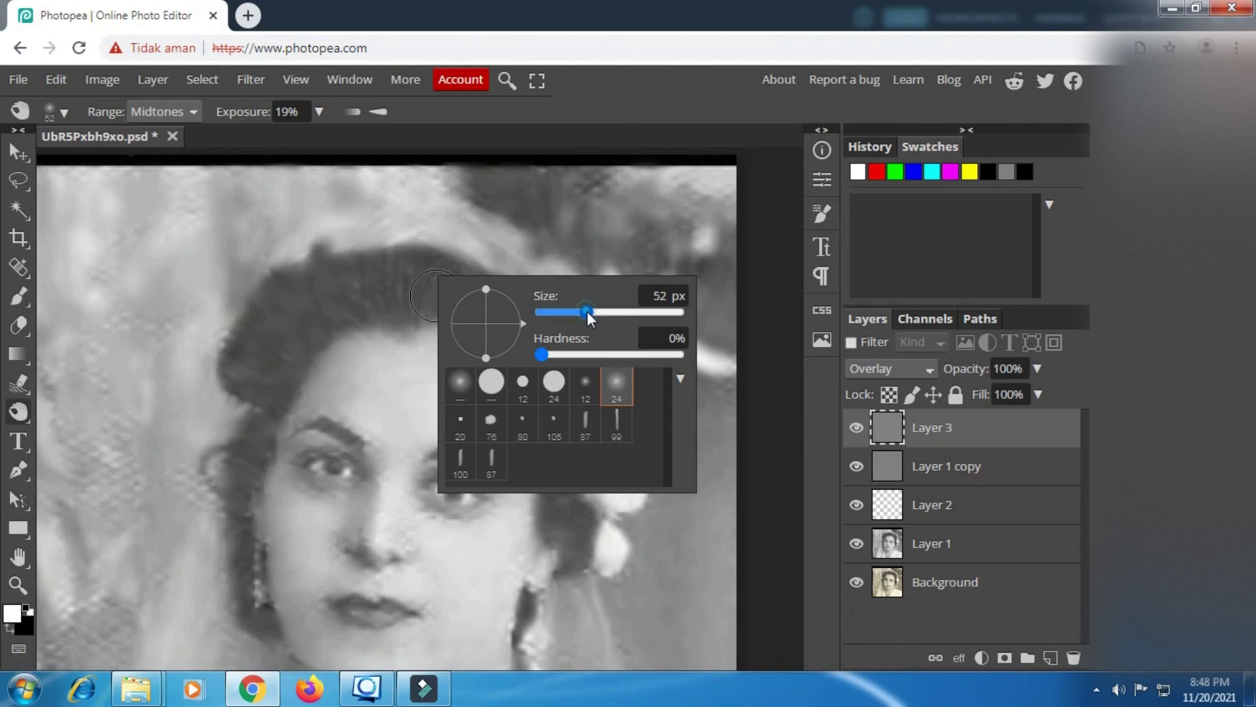
pyautogui.click(284, 320)
pyautogui.moveTo(269, 316)
pyautogui.mouseDown()
pyautogui.moveTo(411, 258)
pyautogui.moveTo(572, 482)
pyautogui.moveTo(567, 520)
pyautogui.mouseUp()
pyautogui.moveTo(241, 458); pyautogui.dragTo(252, 609)
pyautogui.moveTo(253, 614); pyautogui.dragTo(245, 482)
pyautogui.scroll(2, 281, 378)
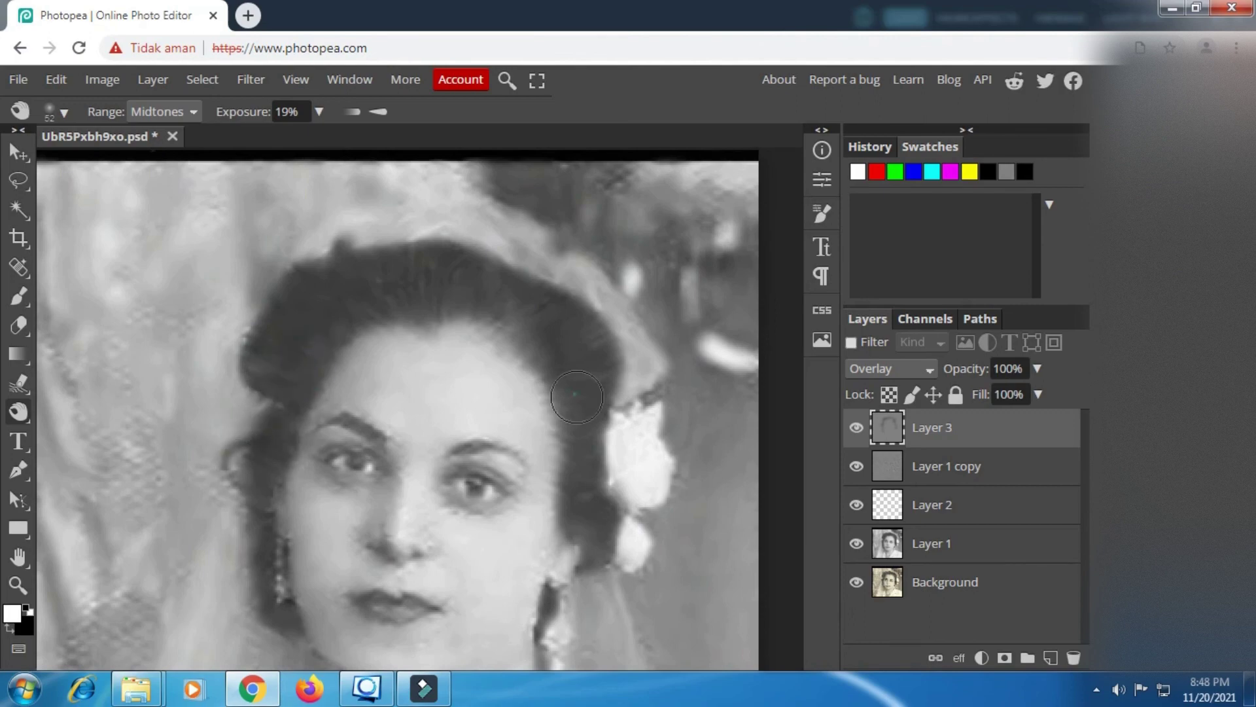
pyautogui.moveTo(577, 397); pyautogui.dragTo(511, 285)
# Shrink the Burn brush and darken the eyebrows and eyes.
pyautogui.scroll(1, 466, 431)
pyautogui.rightClick(476, 396)
pyautogui.moveTo(617, 434); pyautogui.dragTo(597, 434)
pyautogui.moveTo(331, 432); pyautogui.dragTo(313, 417)
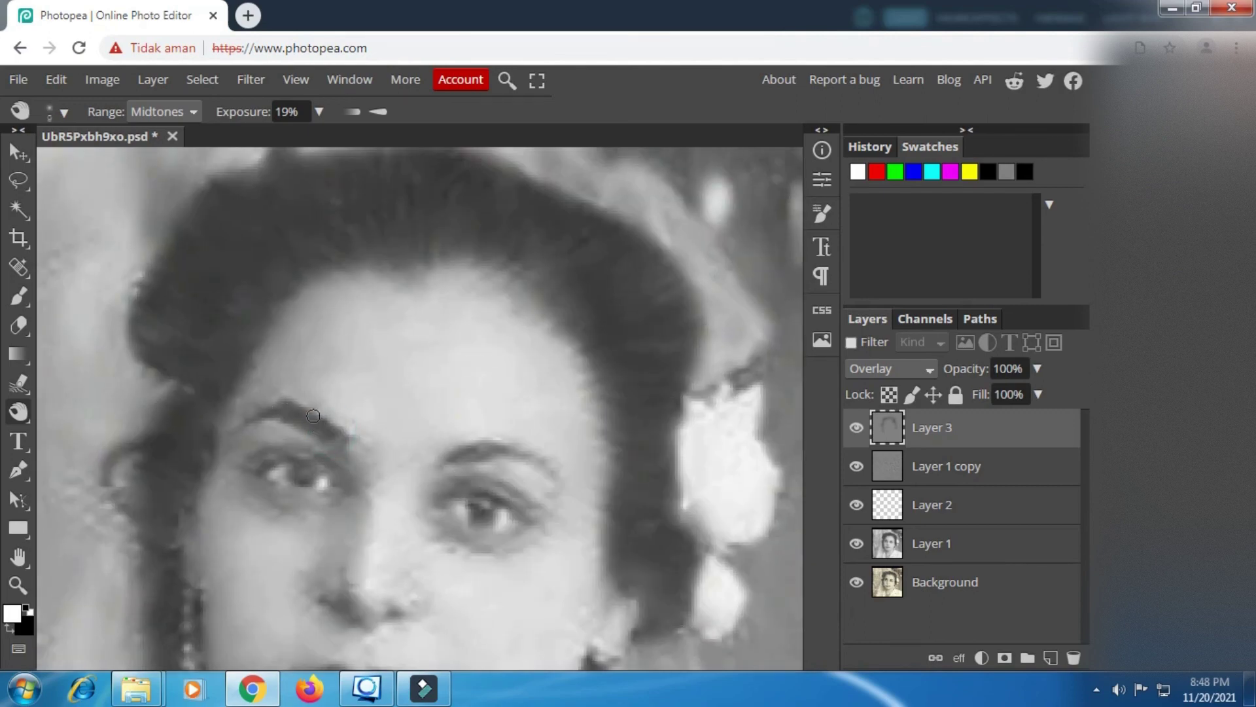
pyautogui.moveTo(490, 500); pyautogui.dragTo(468, 445)
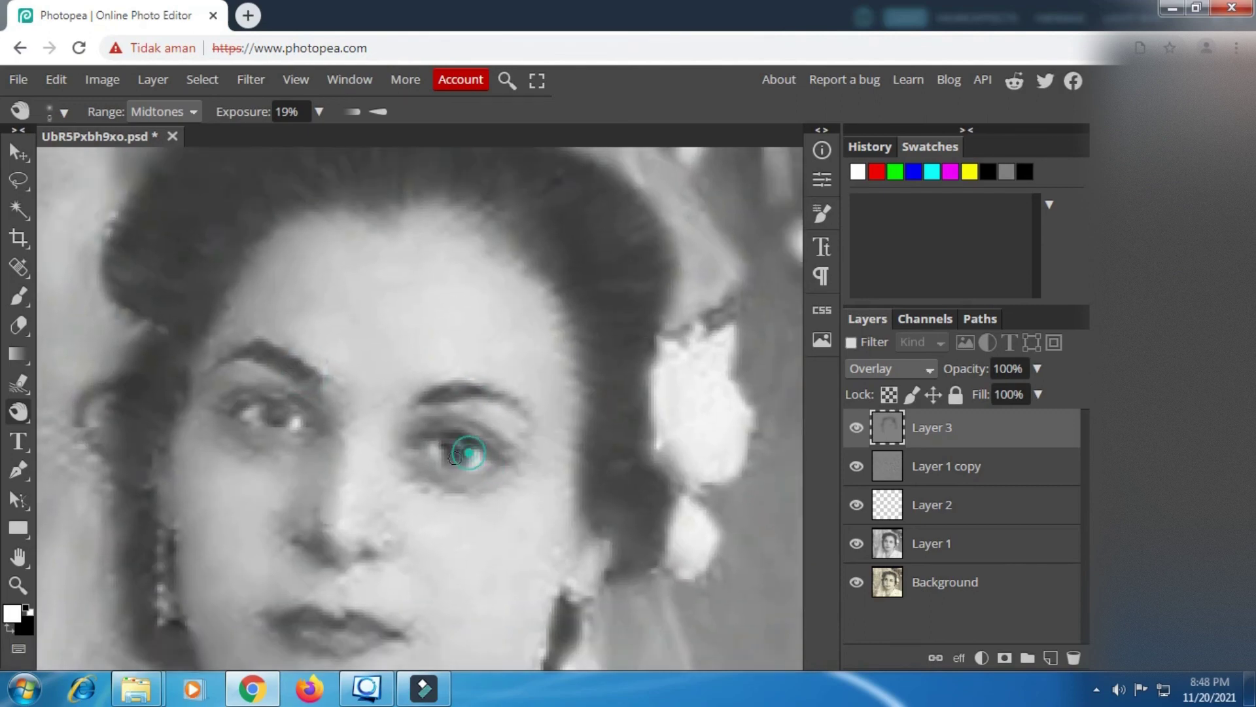
pyautogui.moveTo(401, 516); pyautogui.dragTo(409, 471)
pyautogui.moveTo(249, 465); pyautogui.dragTo(358, 420)
# Undo the last burn stroke made with the 52 px brush.
pyautogui.rightClick(387, 448)
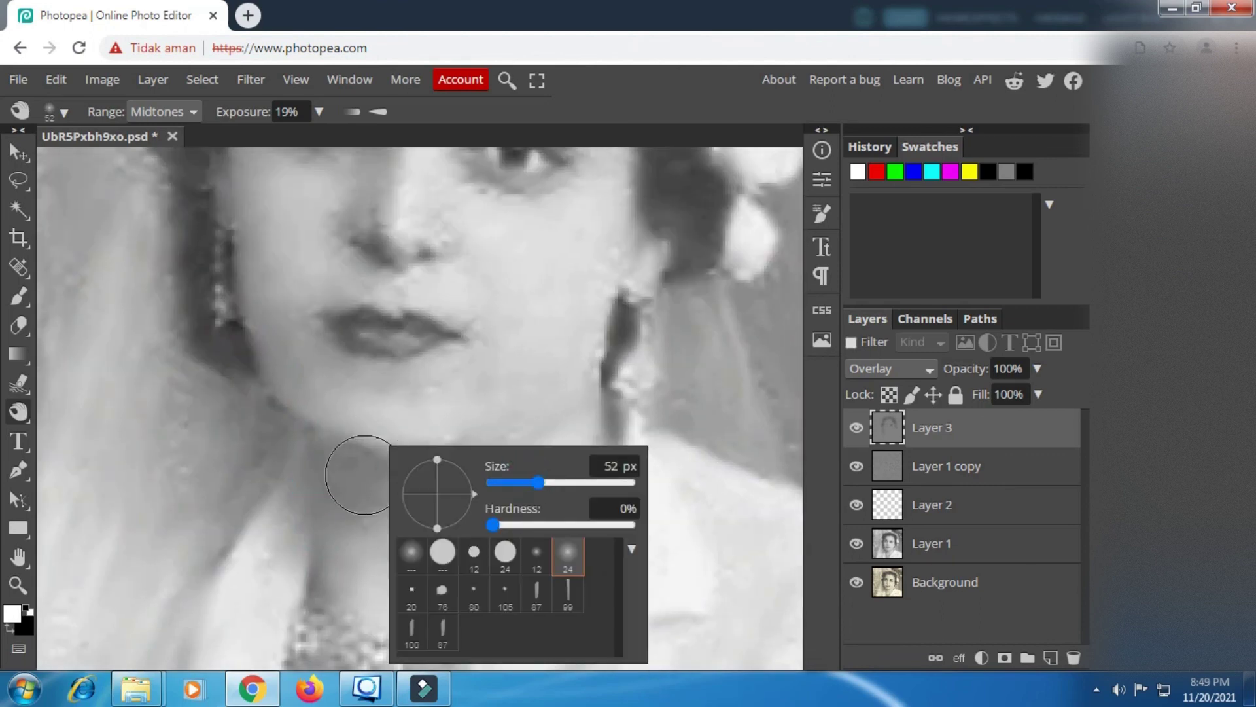
pyautogui.click(870, 147)
pyautogui.click(913, 270)
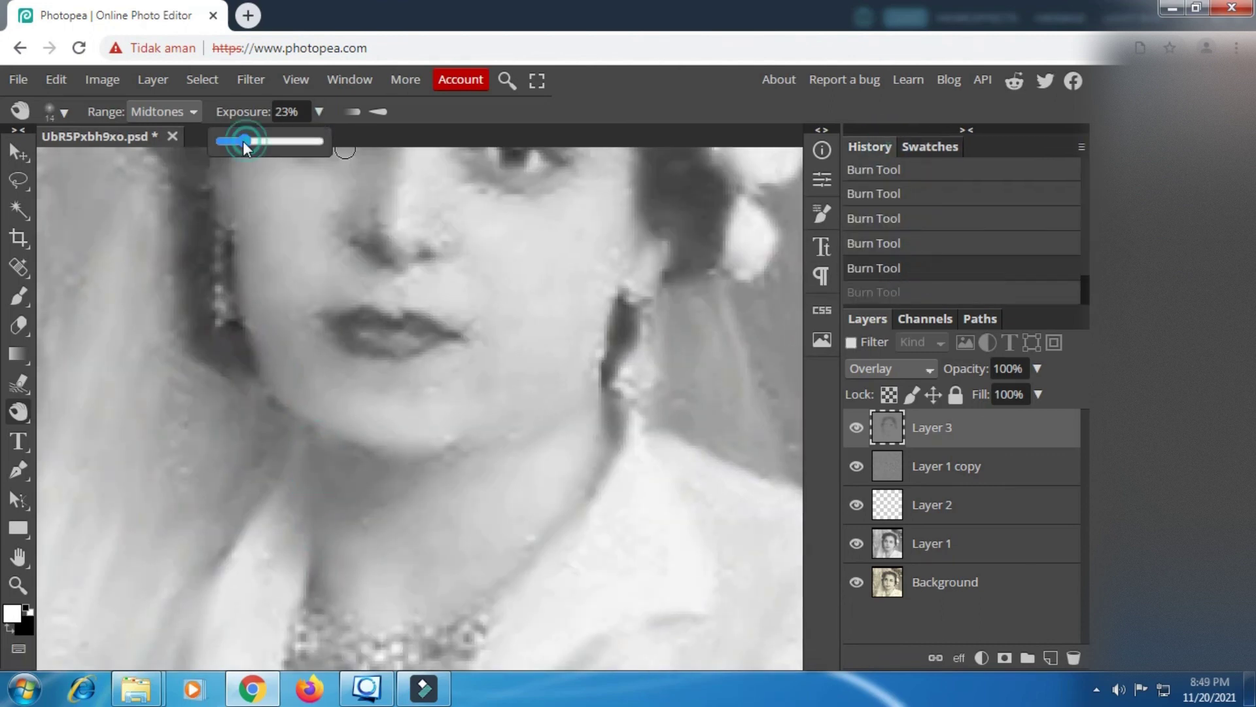
# Set the Burn exposure to 11% and the brush size to 40 px, and darken the shadowed left side of the neck.
pyautogui.moveTo(244, 143); pyautogui.dragTo(233, 143)
pyautogui.rightClick(419, 482)
pyautogui.click(568, 484)
pyautogui.moveTo(305, 458); pyautogui.dragTo(311, 595)
pyautogui.moveTo(330, 496); pyautogui.dragTo(318, 439)
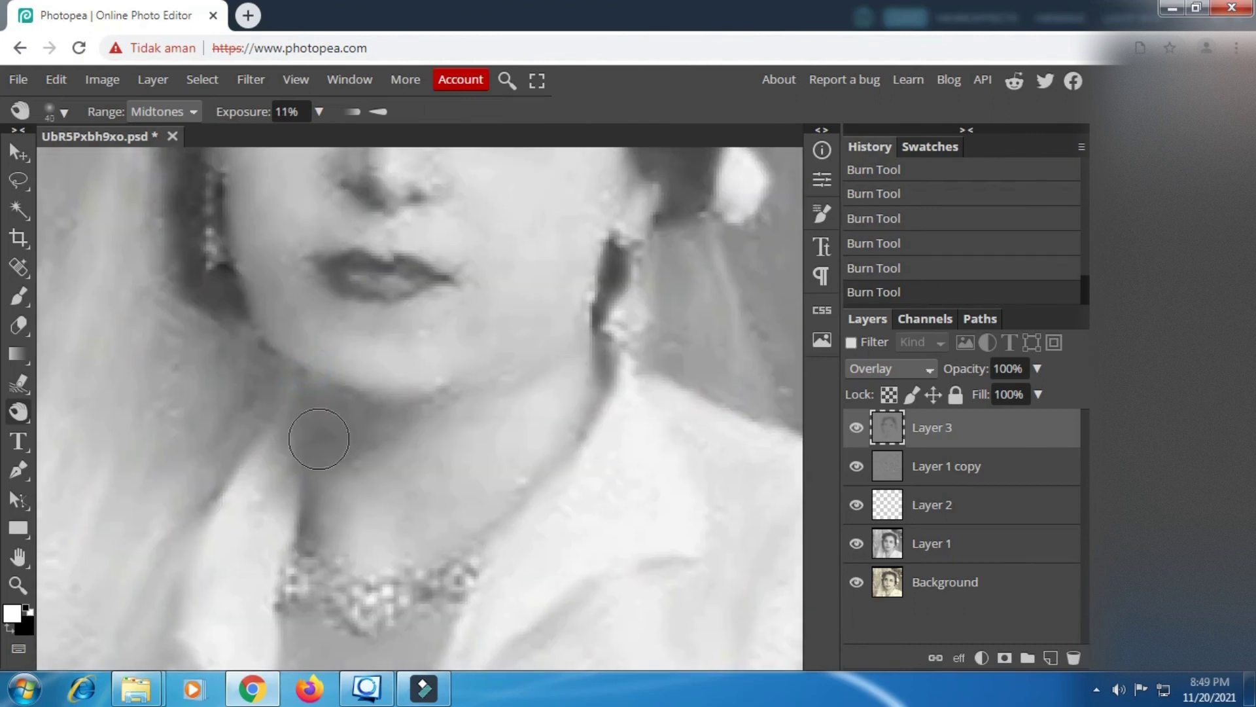
pyautogui.moveTo(230, 346); pyautogui.dragTo(201, 469)
pyautogui.moveTo(264, 658); pyautogui.dragTo(280, 519)
# Reduce the Burn brush to a small size and darken the collar edges and lapel fold around the necklace.
pyautogui.rightClick(329, 377)
pyautogui.click(458, 413)
pyautogui.click(323, 307)
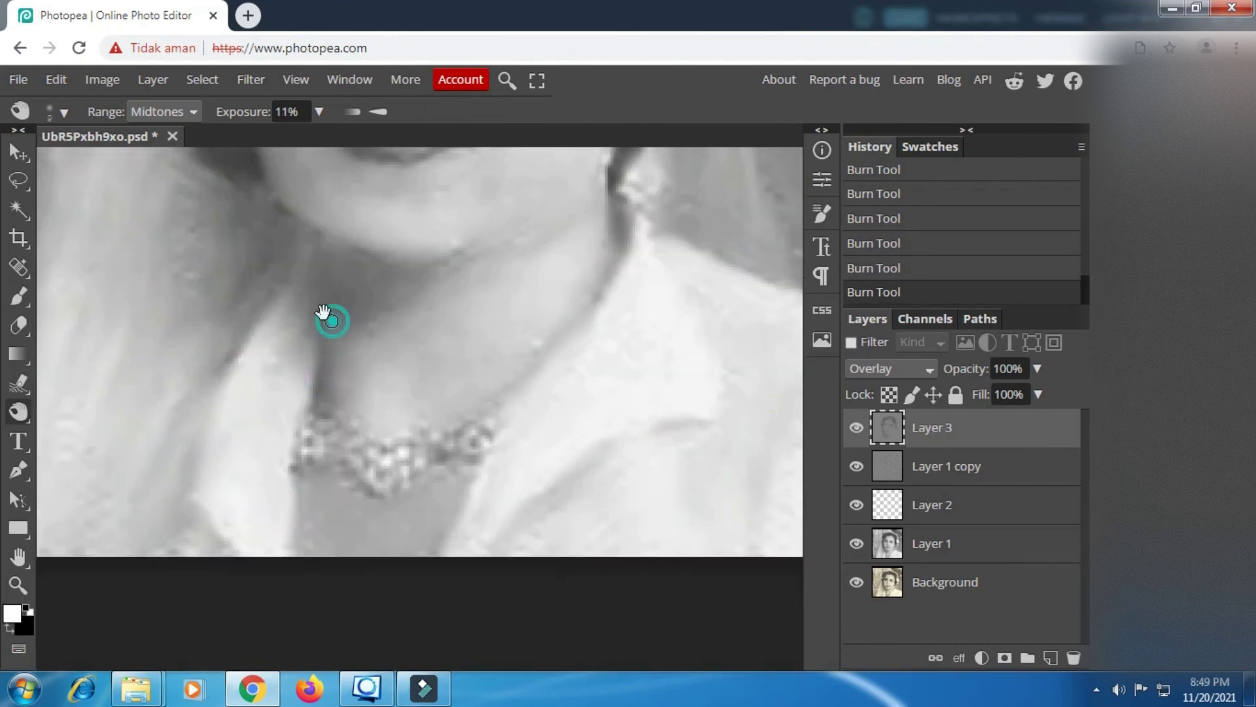
pyautogui.moveTo(499, 463)
pyautogui.mouseDown()
pyautogui.moveTo(473, 437)
pyautogui.moveTo(465, 617)
pyautogui.mouseUp()
pyautogui.moveTo(539, 410); pyautogui.dragTo(745, 292)
pyautogui.moveTo(320, 580); pyautogui.dragTo(301, 461)
pyautogui.scroll(-1, 380, 275)
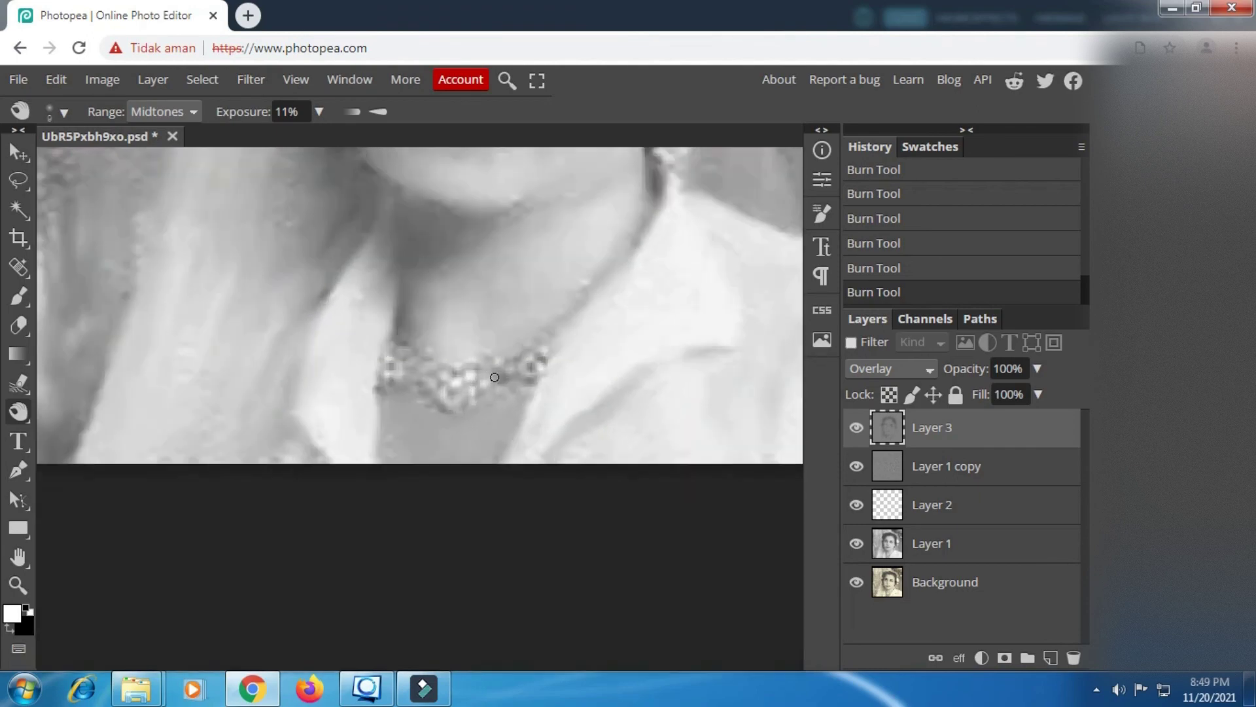
# Enlarge the Burn brush to 72 px and darken the background on the left of the portrait.
pyautogui.scroll(3, 526, 377)
pyautogui.scroll(-5, 326, 367)
pyautogui.moveTo(366, 226); pyautogui.dragTo(494, 579)
pyautogui.rightClick(374, 364)
pyautogui.click(529, 401)
pyautogui.click(236, 350)
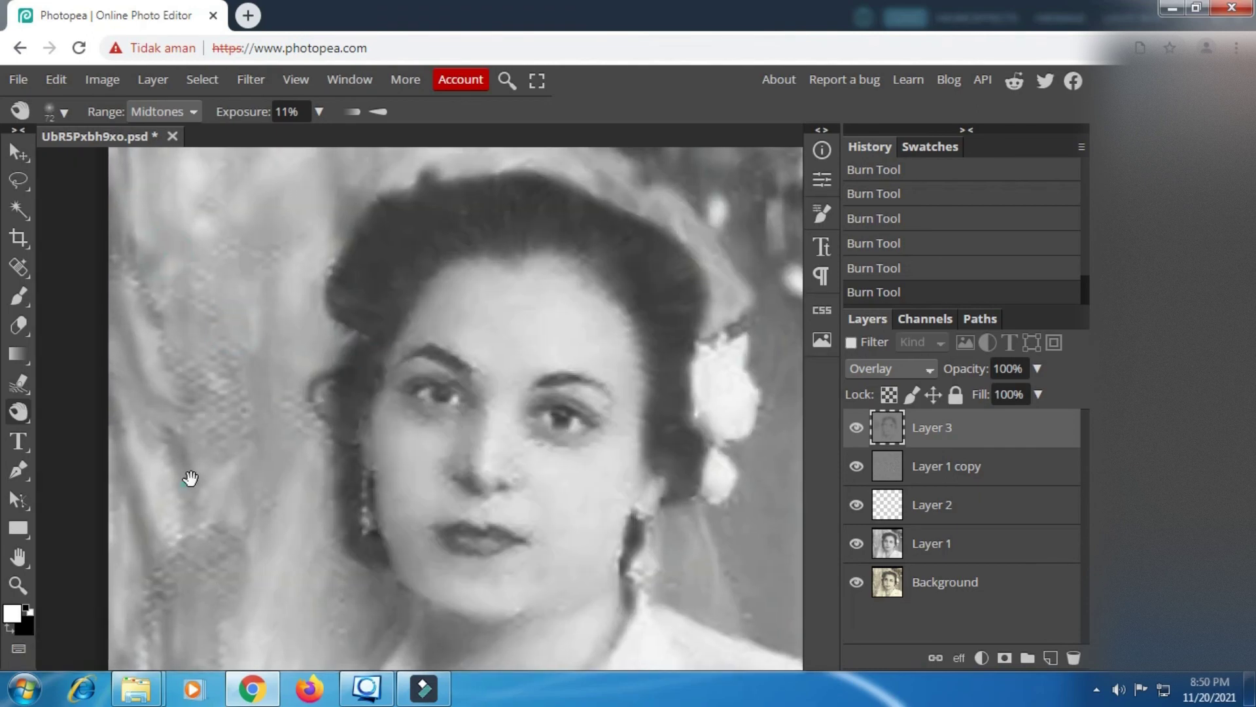
pyautogui.moveTo(190, 480); pyautogui.dragTo(221, 322)
pyautogui.moveTo(210, 242); pyautogui.dragTo(205, 506)
# Darken the background beside the white hair flowers on the right of the portrait with the Burn tool.
pyautogui.moveTo(288, 367); pyautogui.dragTo(129, 409)
pyautogui.moveTo(595, 471); pyautogui.dragTo(509, 256)
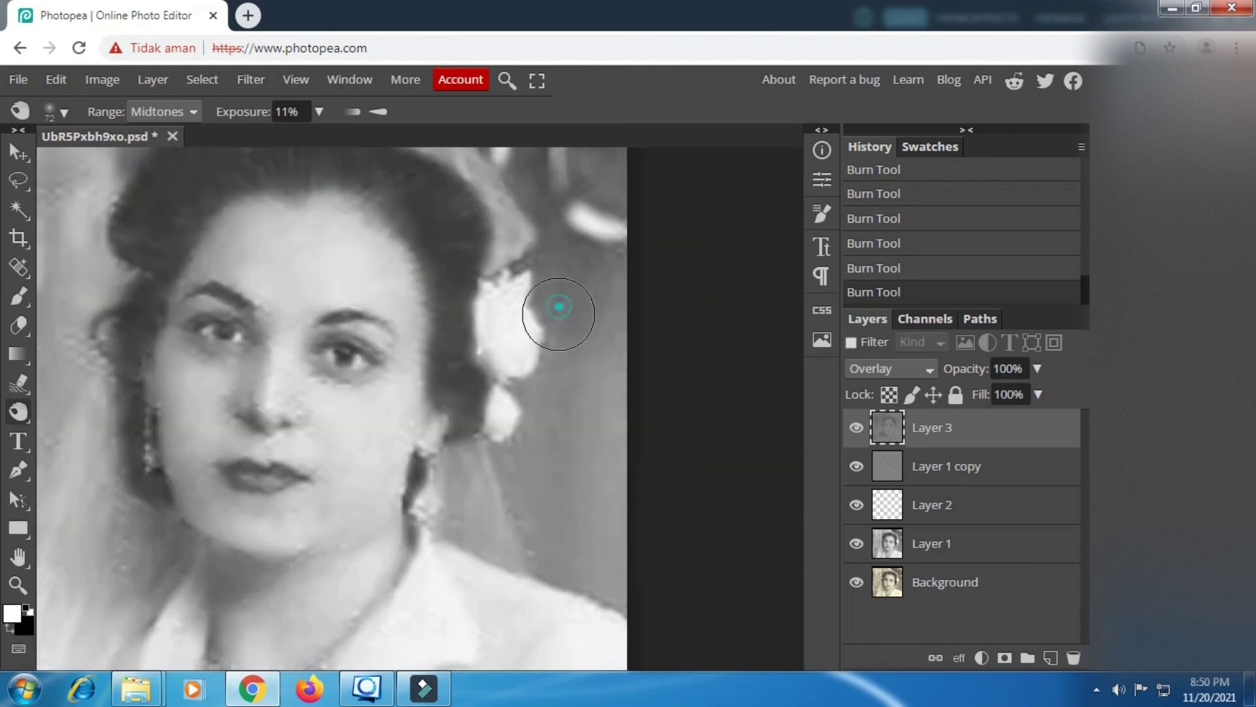
pyautogui.scroll(1, 520, 478)
pyautogui.moveTo(556, 550); pyautogui.dragTo(526, 386)
pyautogui.moveTo(348, 226); pyautogui.dragTo(502, 517)
pyautogui.scroll(-1, 501, 517)
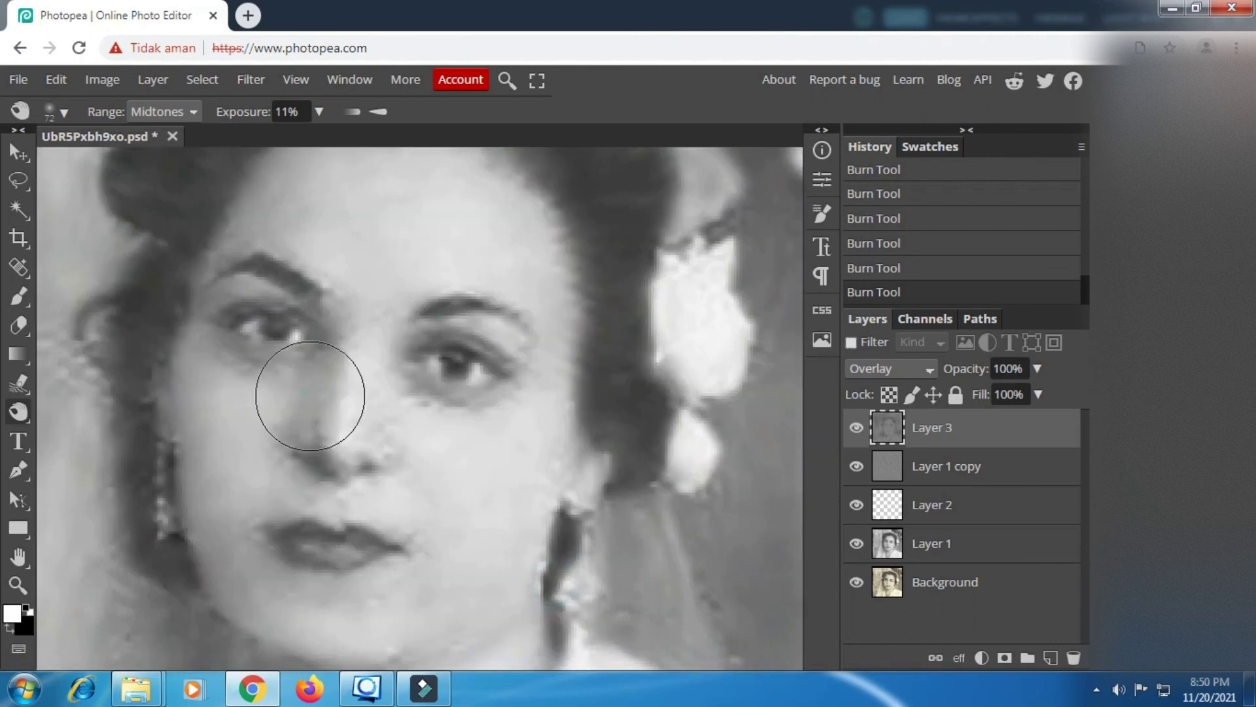
pyautogui.scroll(-2, 308, 393)
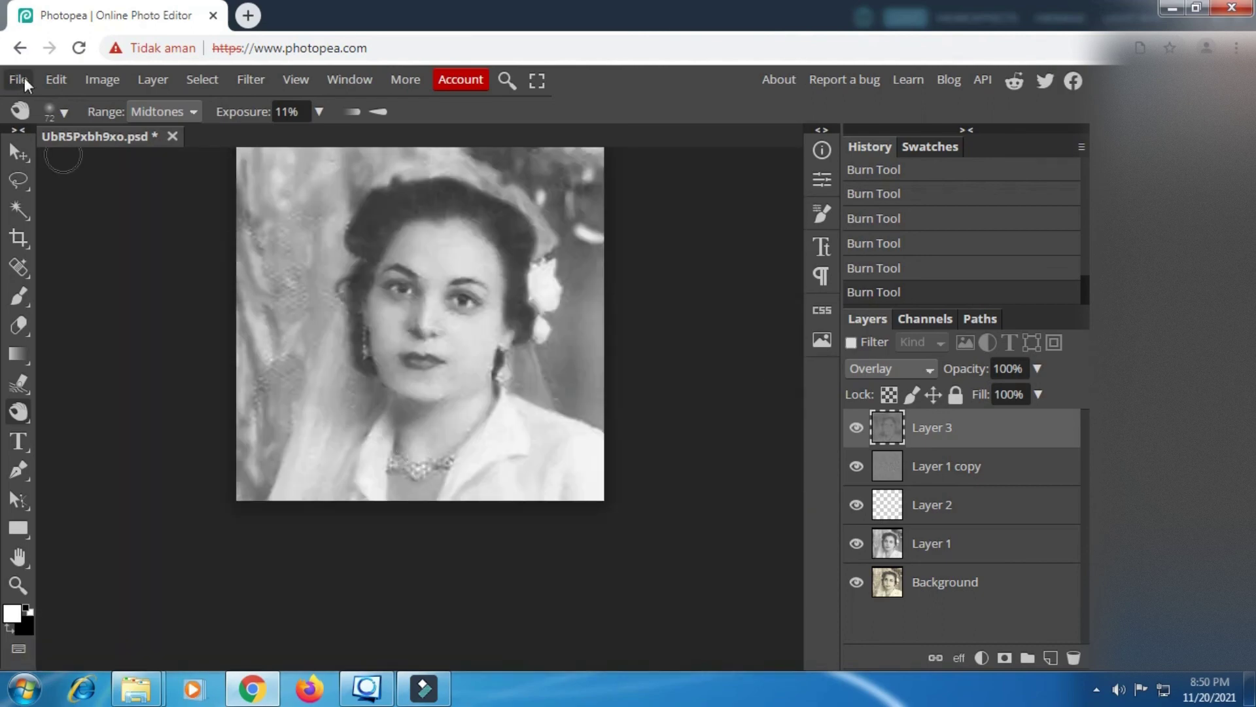
# Group Layer 3 through Layer 1 into a folder and toggle its visibility to compare with the original.
pyautogui.keyDown('shift'); pyautogui.click(934, 544); pyautogui.keyUp('shift')
pyautogui.click(1028, 657)
pyautogui.click(856, 422)
pyautogui.click(858, 424)
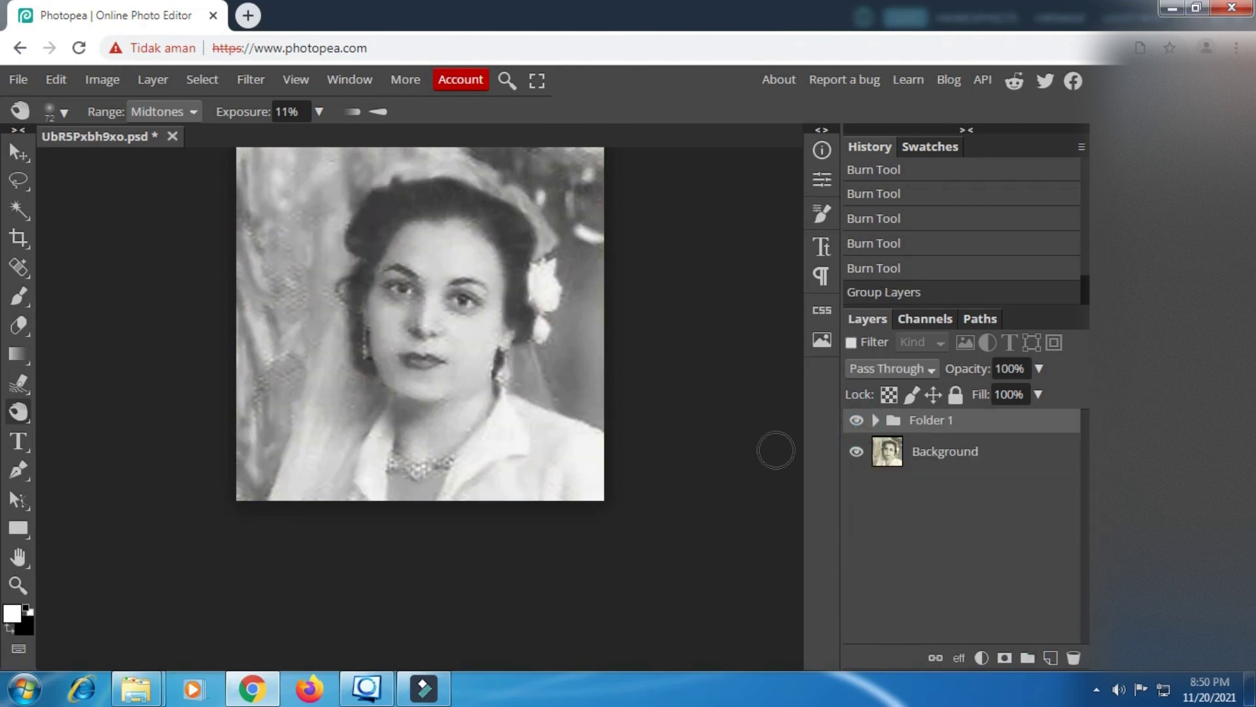
# Export the restored portrait as UbR5Pxbh9xo.jpg at 400 × 400 px and 70% quality.
pyautogui.click(19, 79)
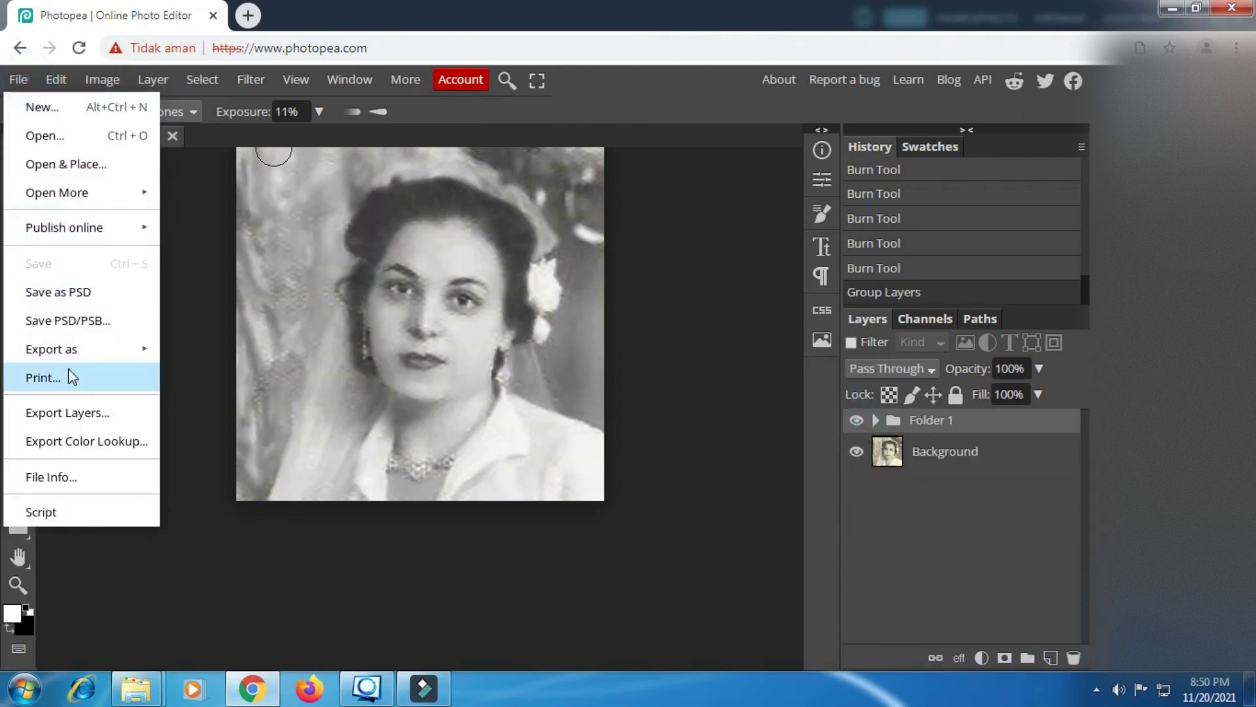
pyautogui.moveTo(68, 348)
pyautogui.click(199, 373)
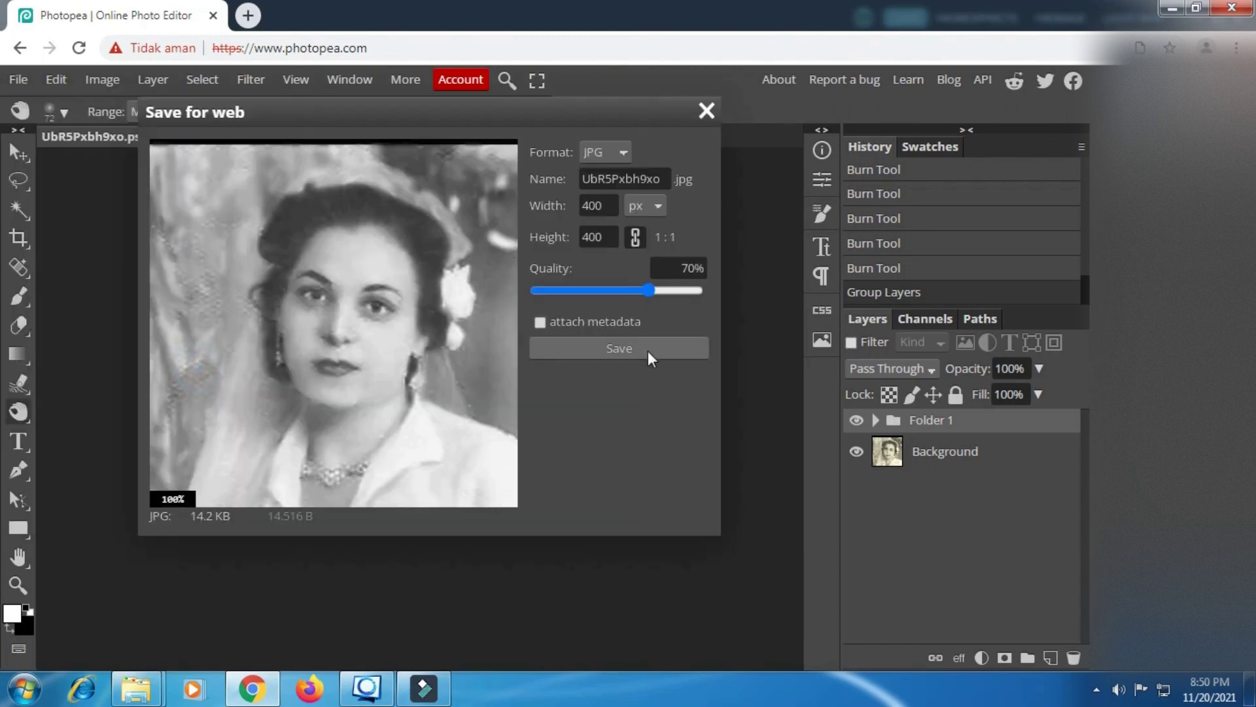
pyautogui.click(662, 347)
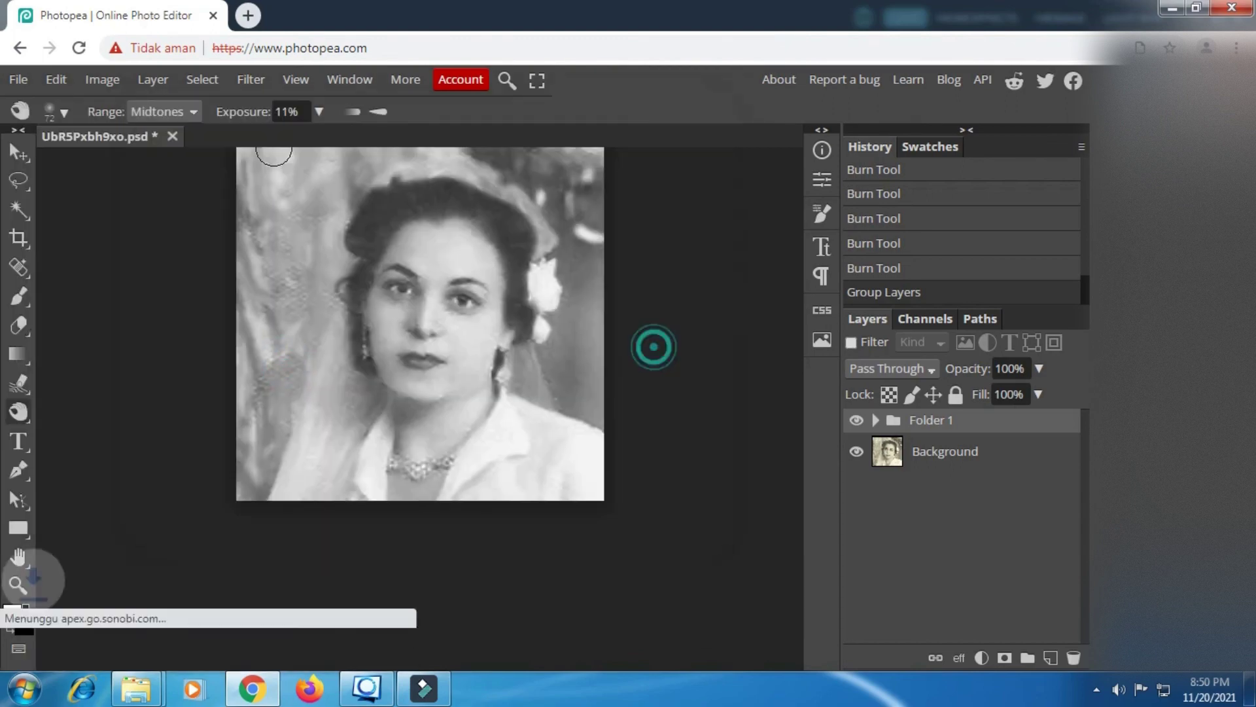